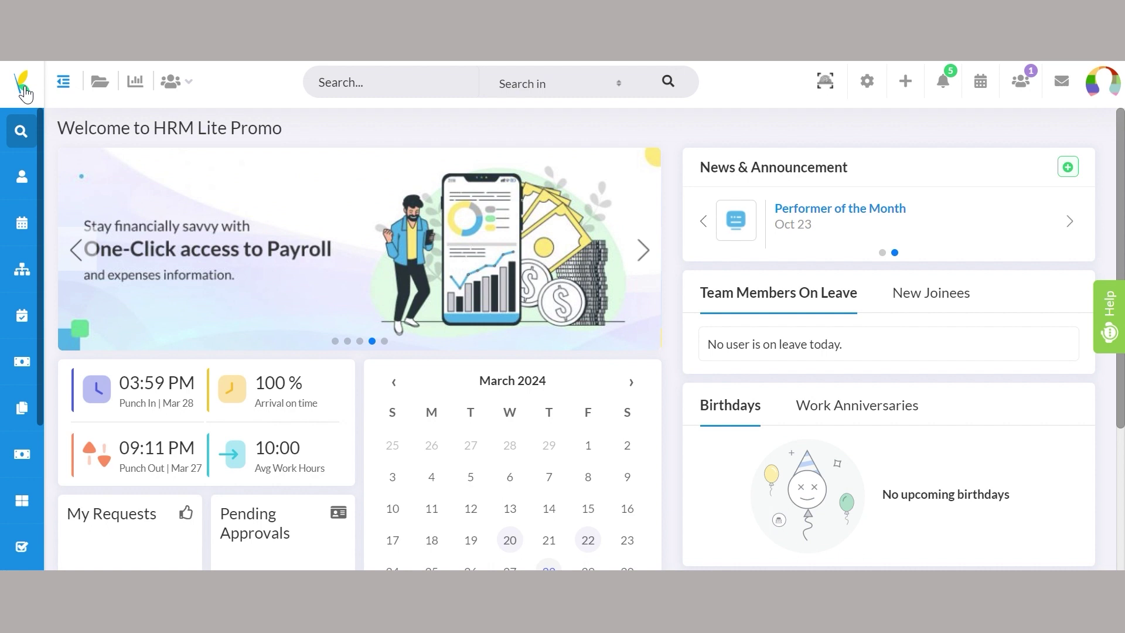
Go to the Set up your account overview from the Configure uKnowva gear icon
click(869, 82)
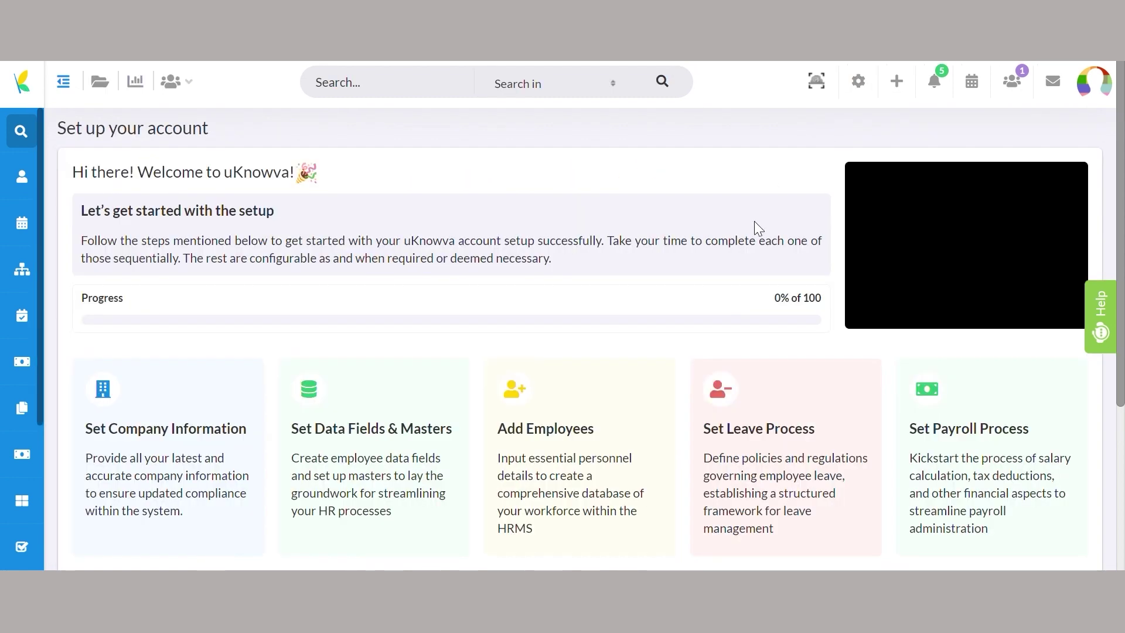
scroll(755, 220, down, 4)
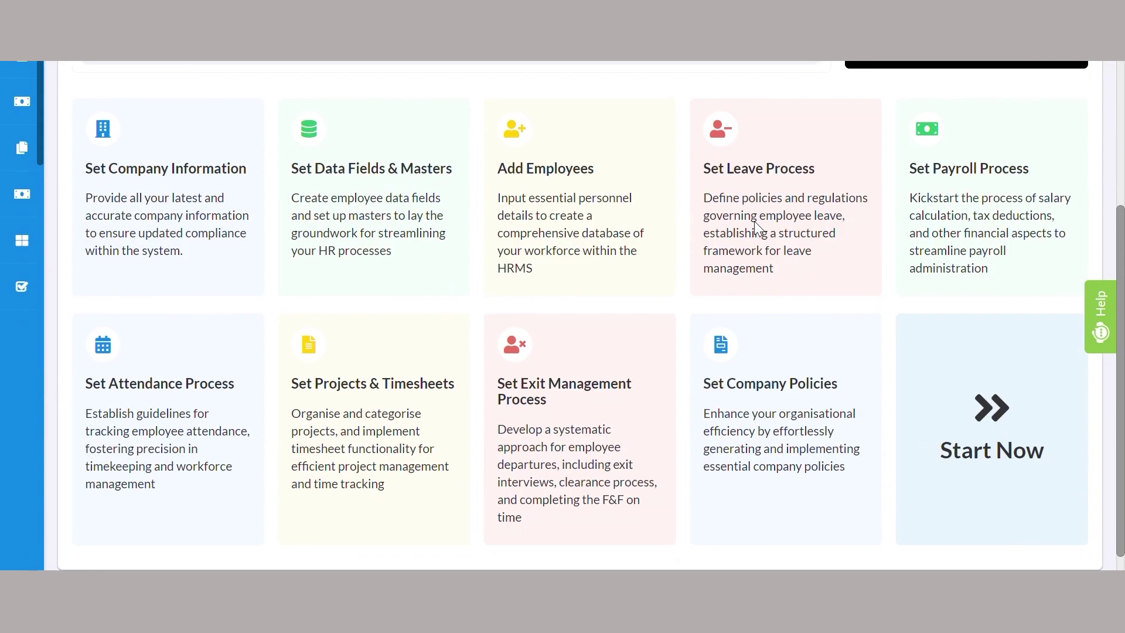
Enter company info: 11-50 employees, Human Resources industry, address India, and expand theme settings
click(979, 410)
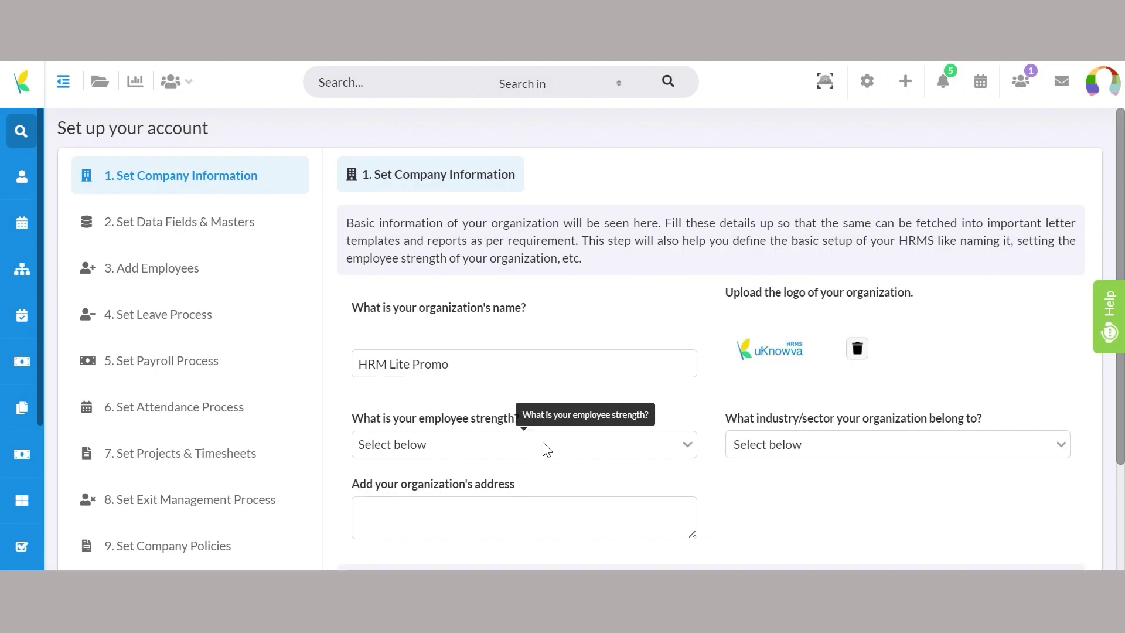
click(547, 449)
click(442, 502)
click(767, 454)
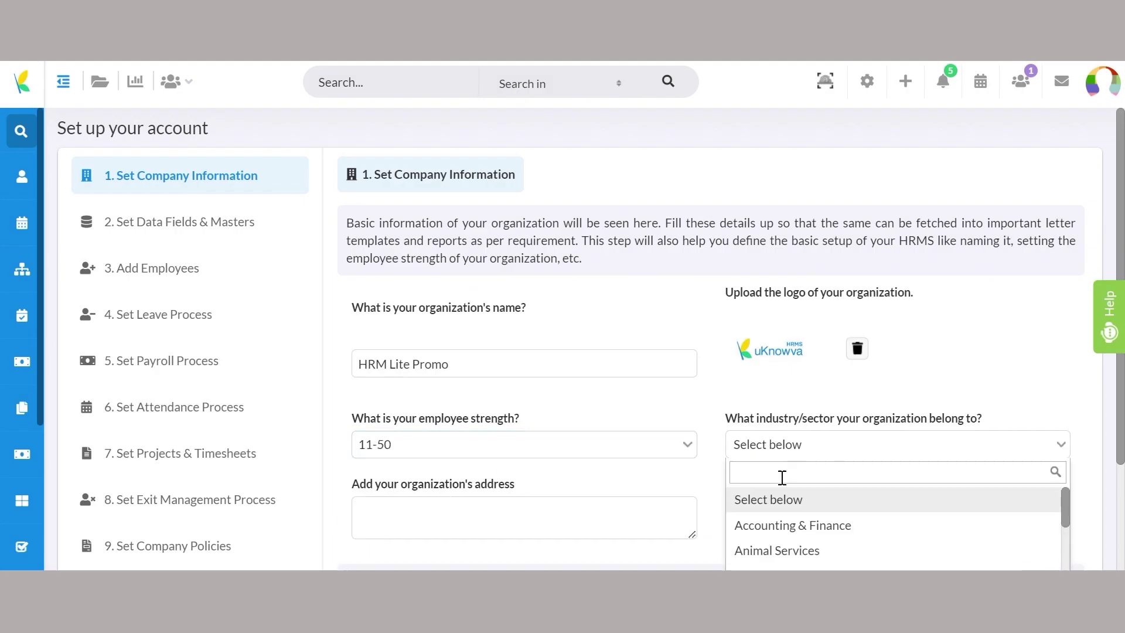
text(hu)
click(776, 499)
click(626, 521)
text(India)
scroll(626, 520, down, 3)
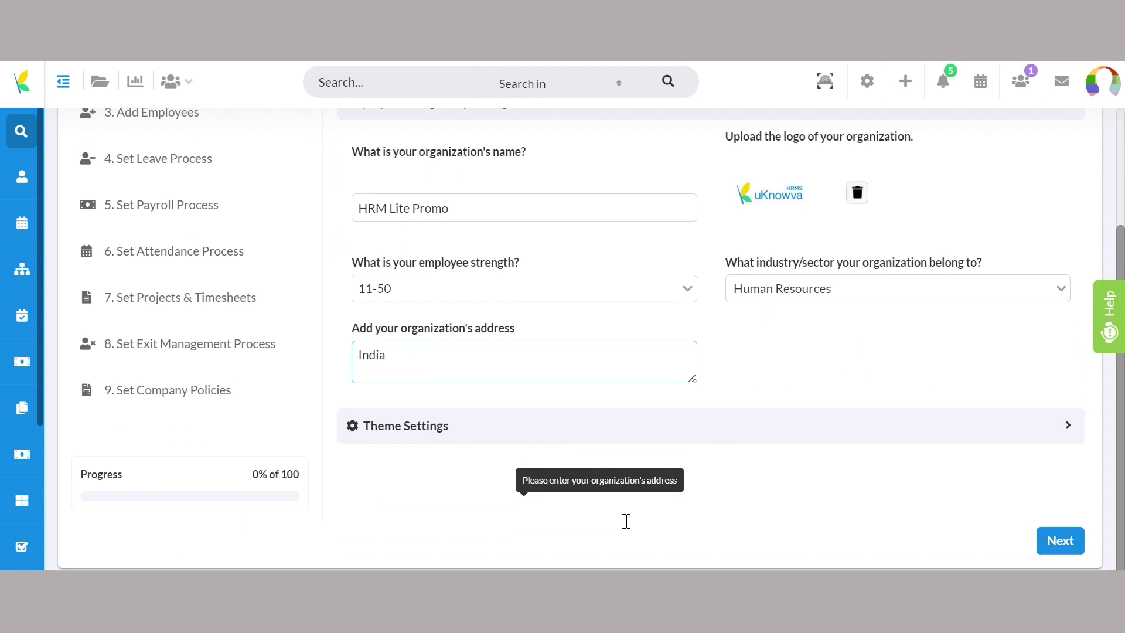
click(620, 438)
scroll(618, 436, down, 2)
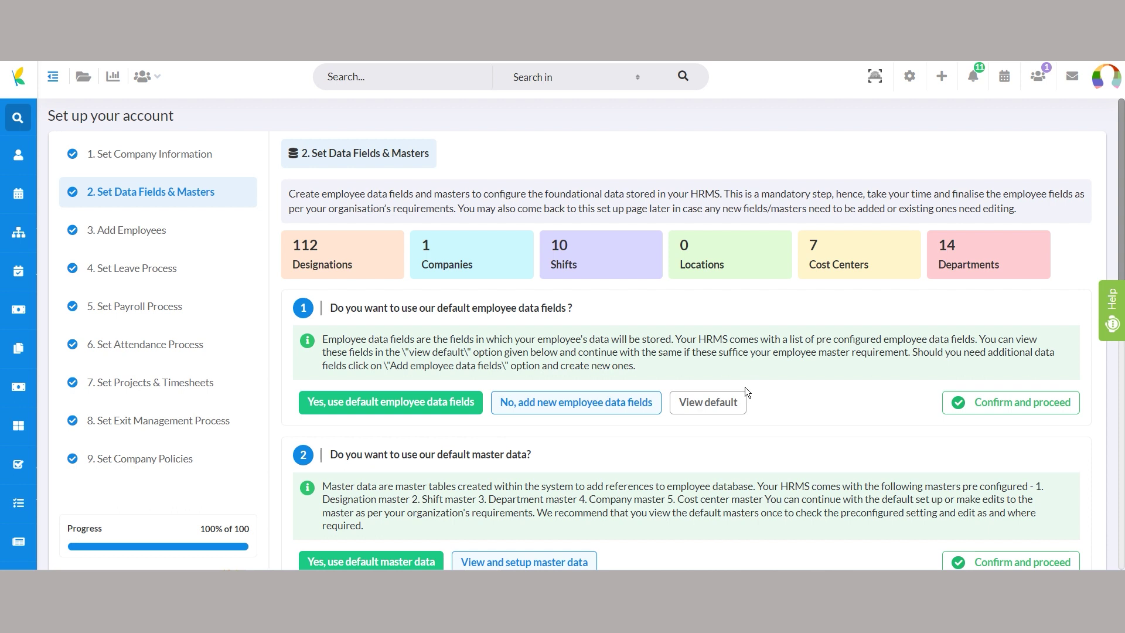
Review the default employee data fields in the Profile Fields Manager, then close it
click(723, 410)
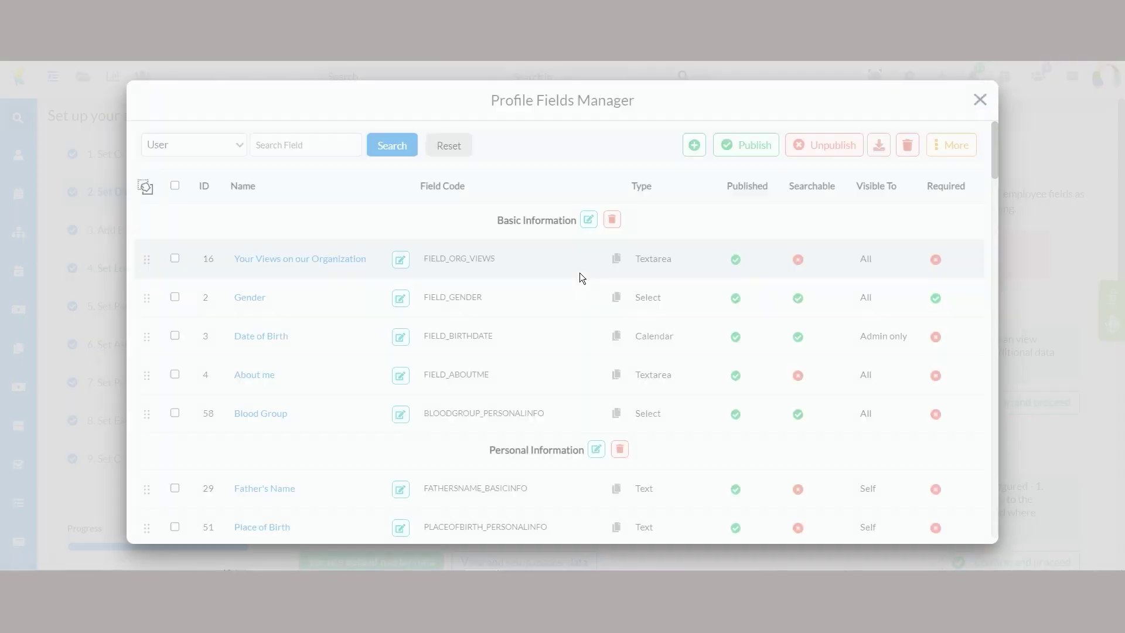
scroll(655, 292, down, 6)
scroll(655, 287, down, 15)
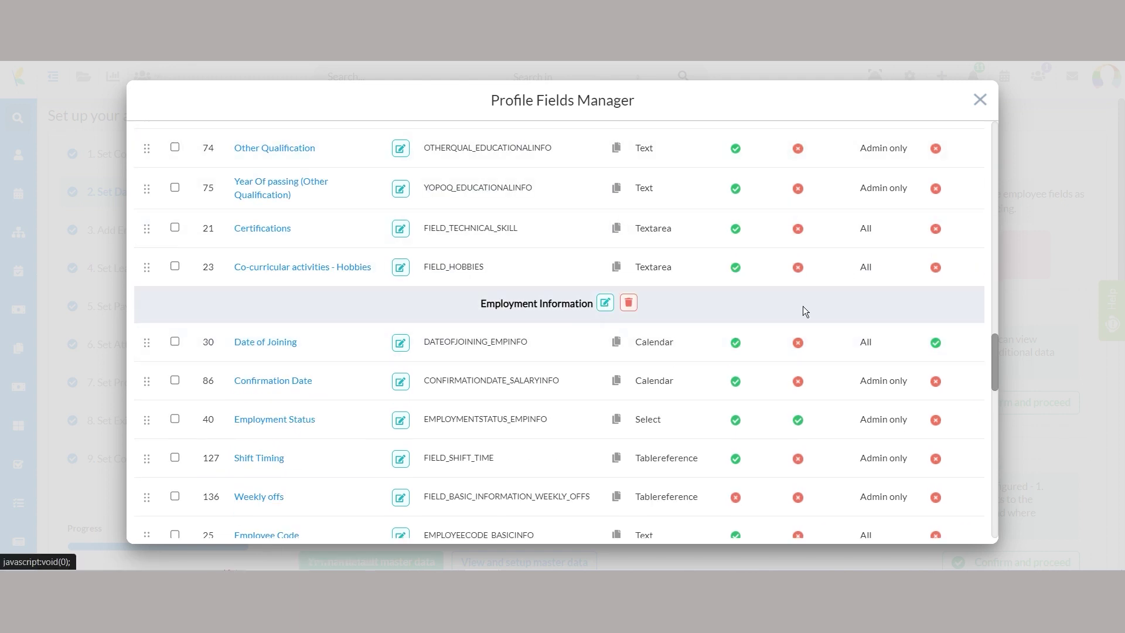
scroll(803, 311, down, 5)
click(980, 100)
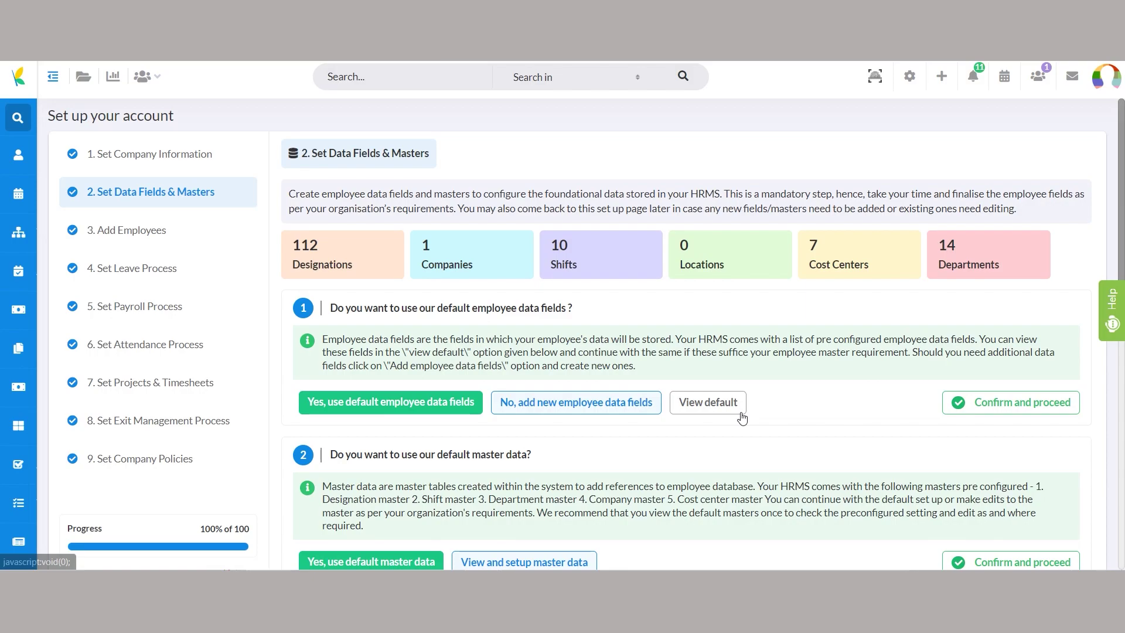
Expand master data setup for designations, shifts, companies, locations, cost centers and departments
scroll(543, 381, down, 3)
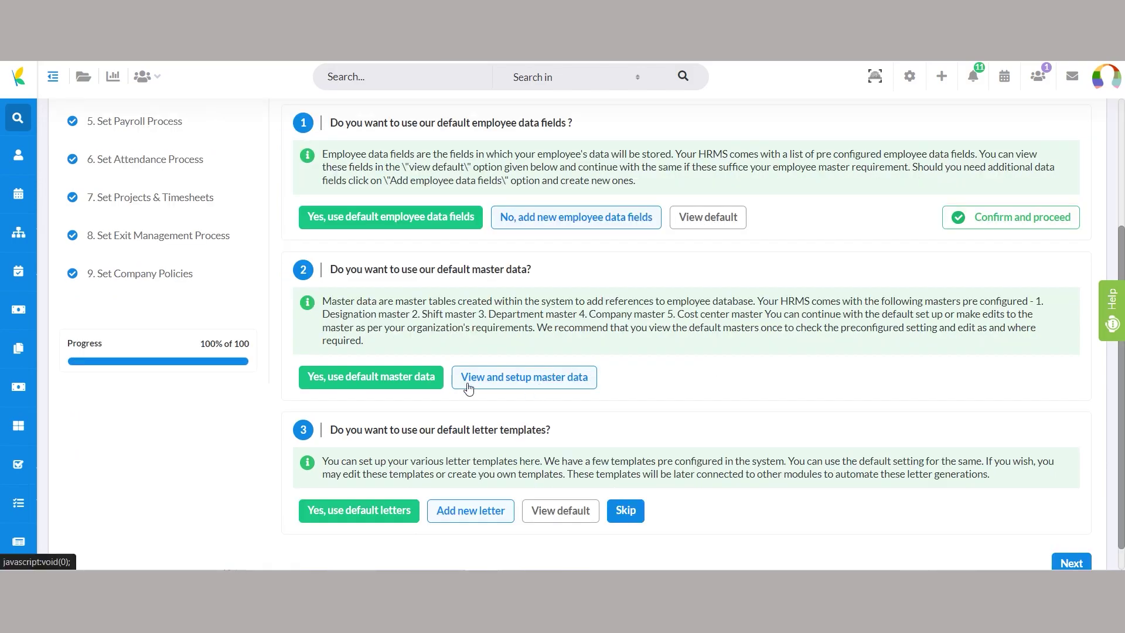
click(511, 380)
scroll(768, 358, down, 6)
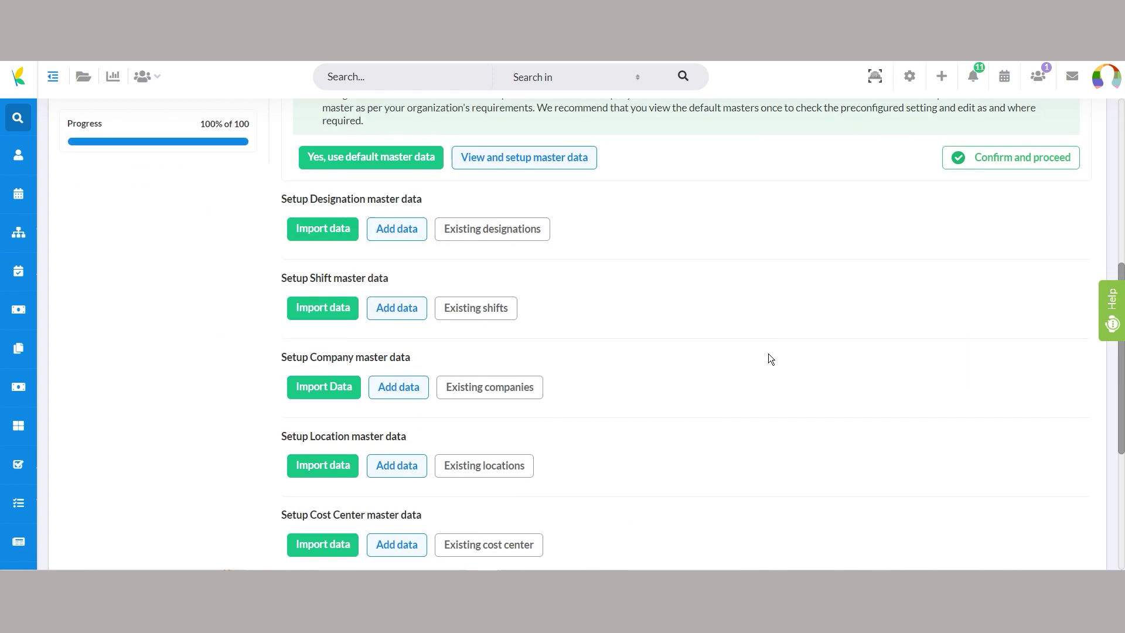
scroll(769, 354, up, 2)
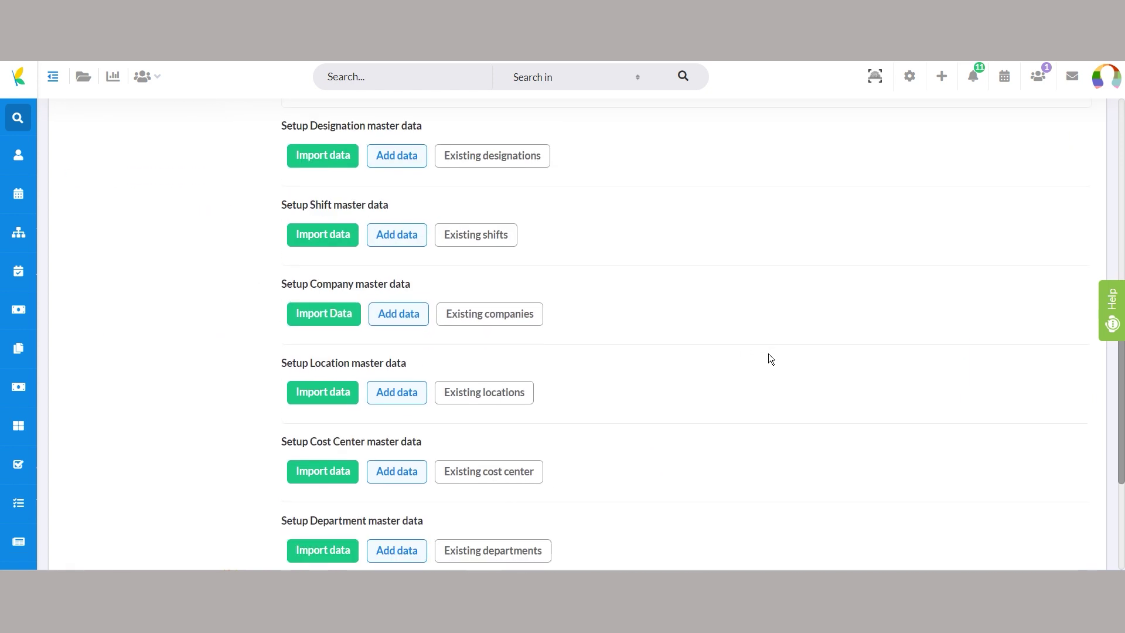
scroll(768, 354, down, 1)
click(308, 155)
scroll(649, 156, down, 1)
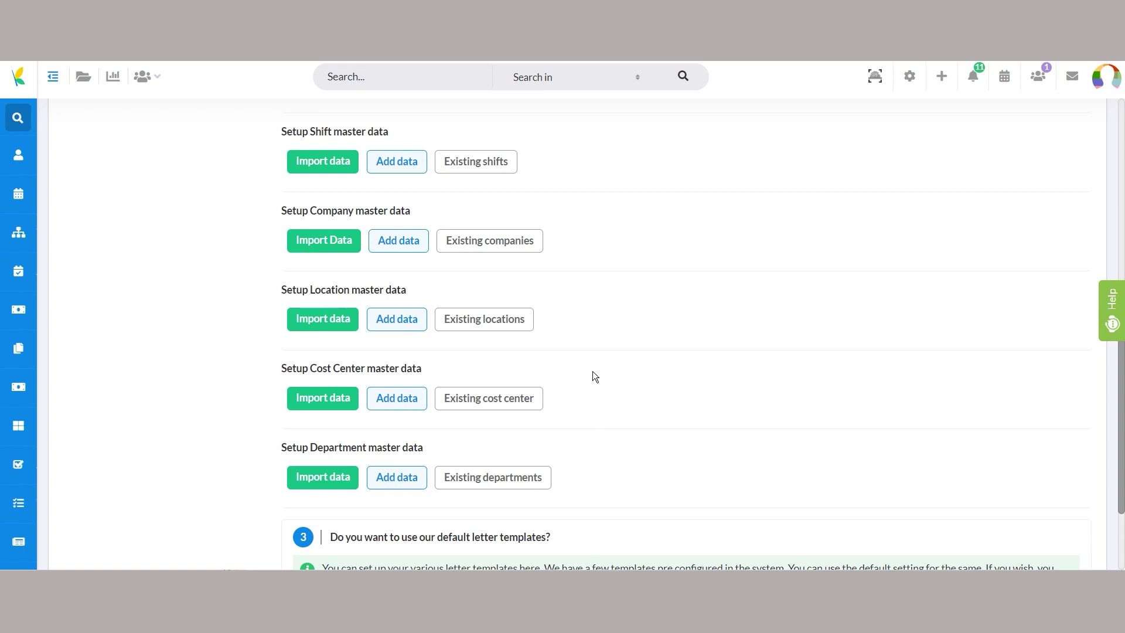
Preview the Add Cost Center and Add Location forms, closing each without saving
click(401, 398)
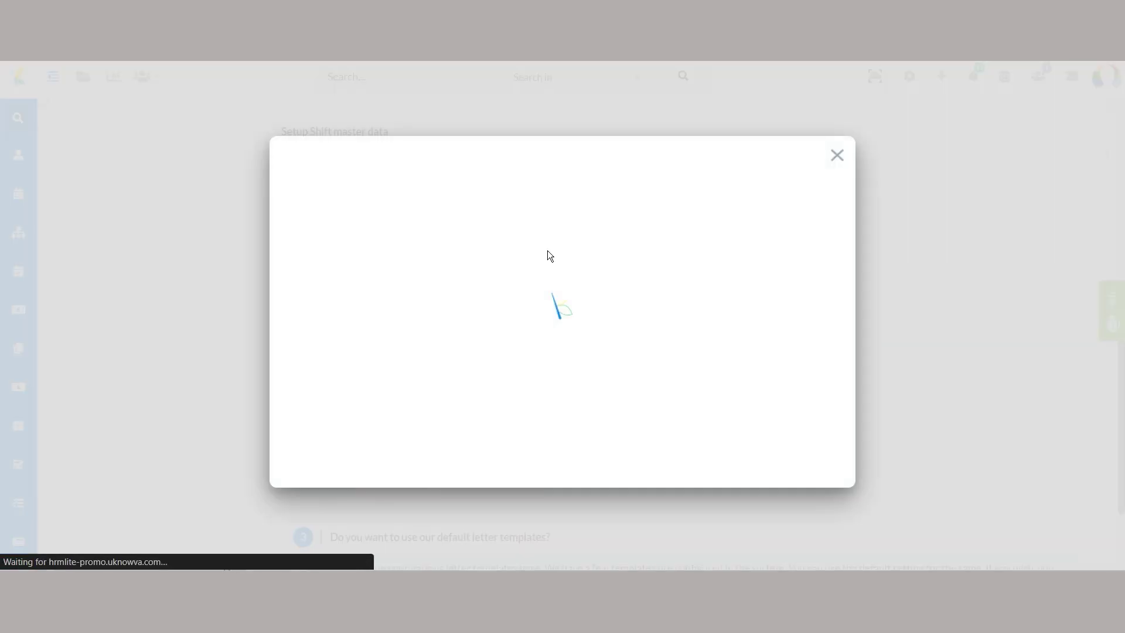
click(836, 155)
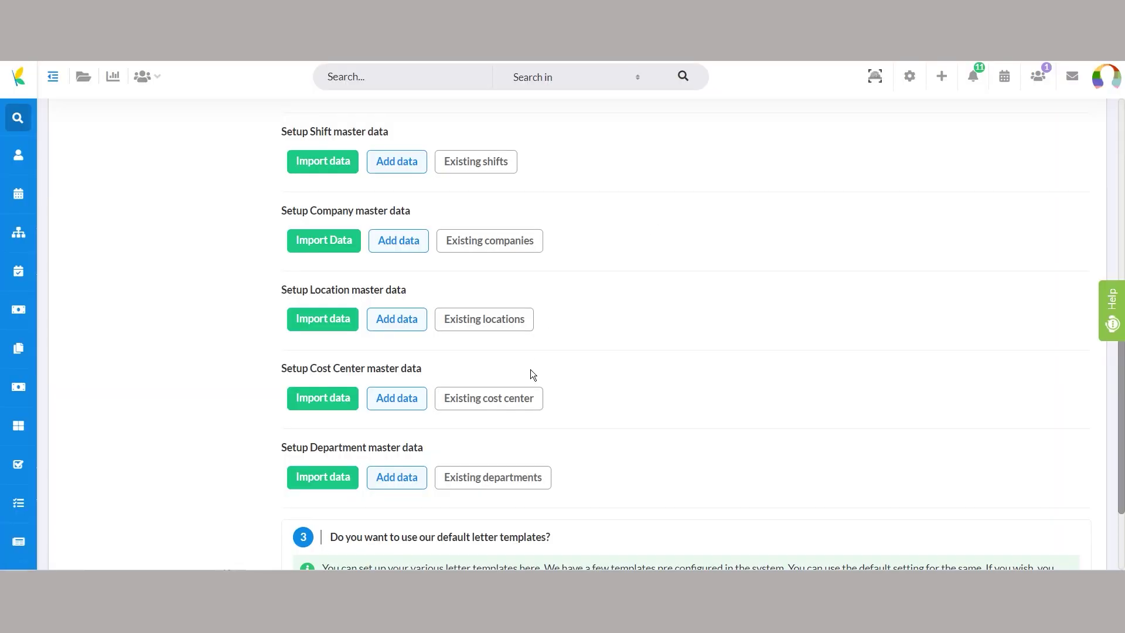
click(389, 320)
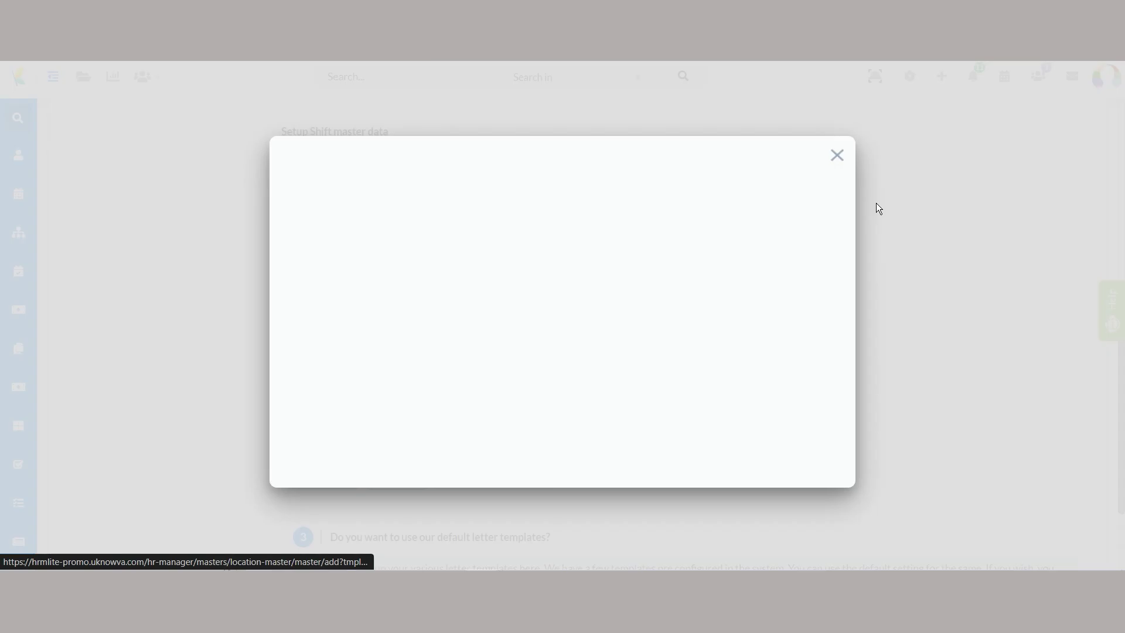
click(838, 157)
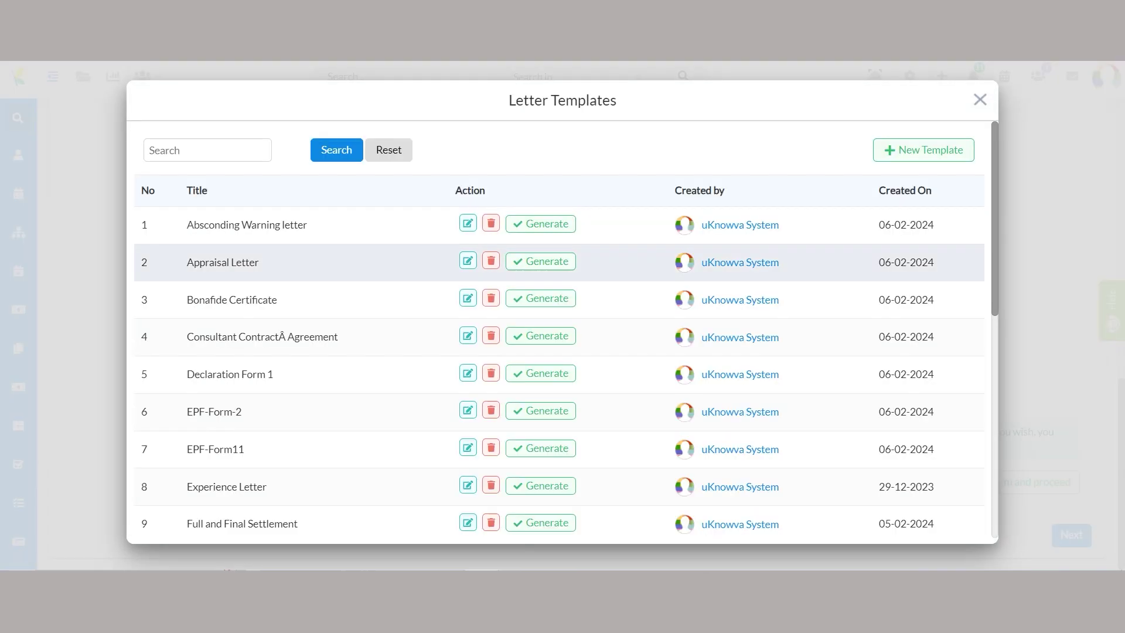
scroll(893, 262, down, 7)
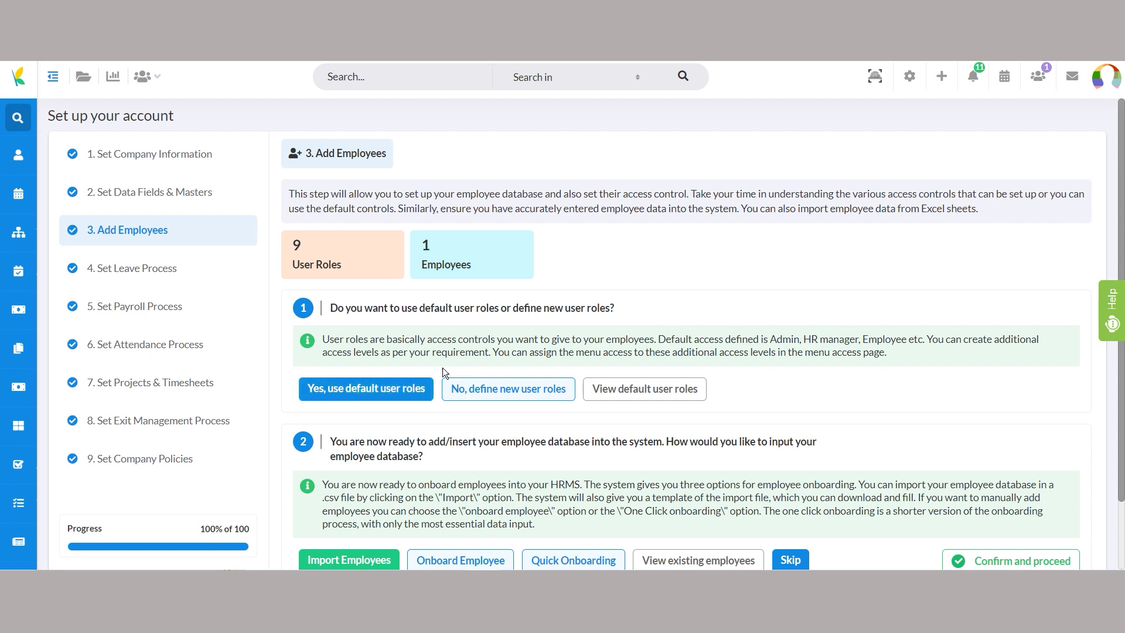
Mark the user roles question complete, then reopen it to read the default access levels
click(369, 396)
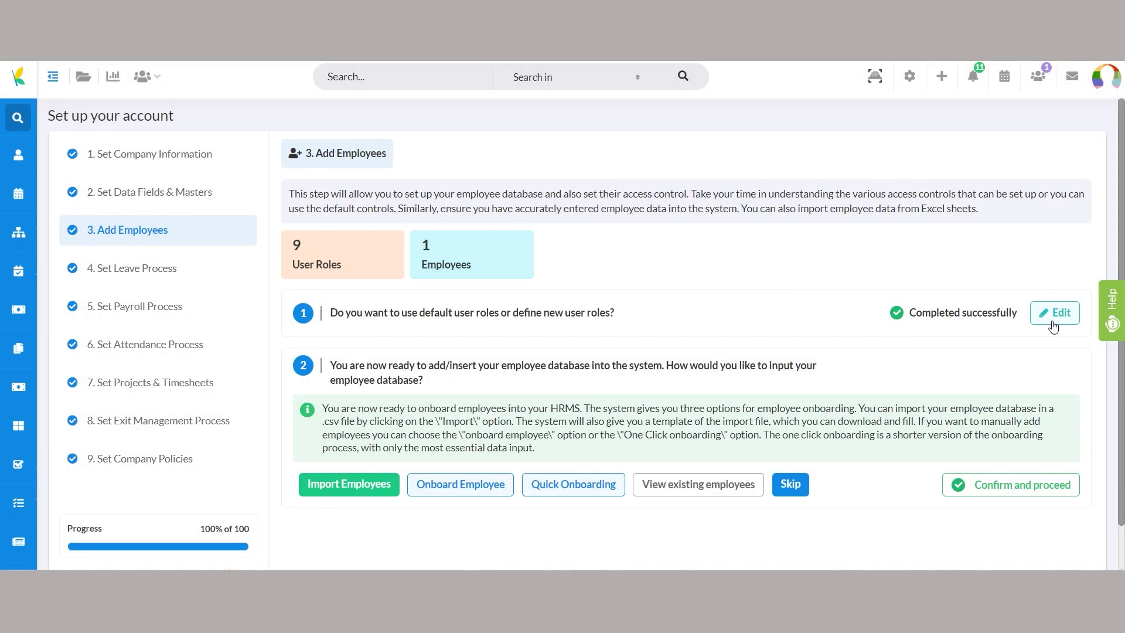
click(1053, 325)
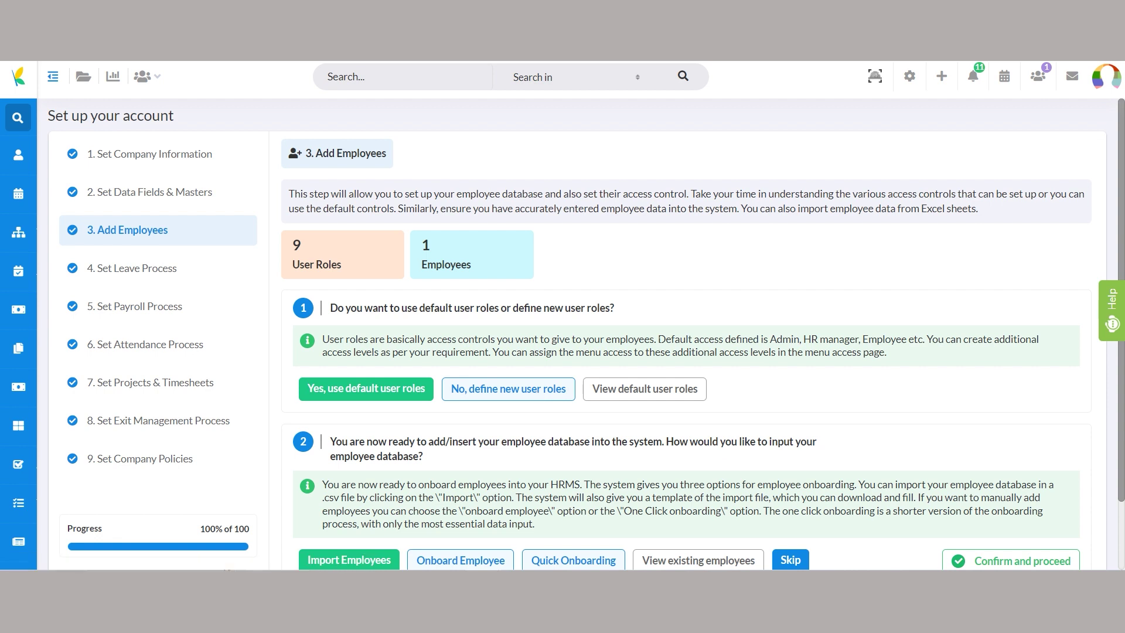
drag(658, 339, 944, 339)
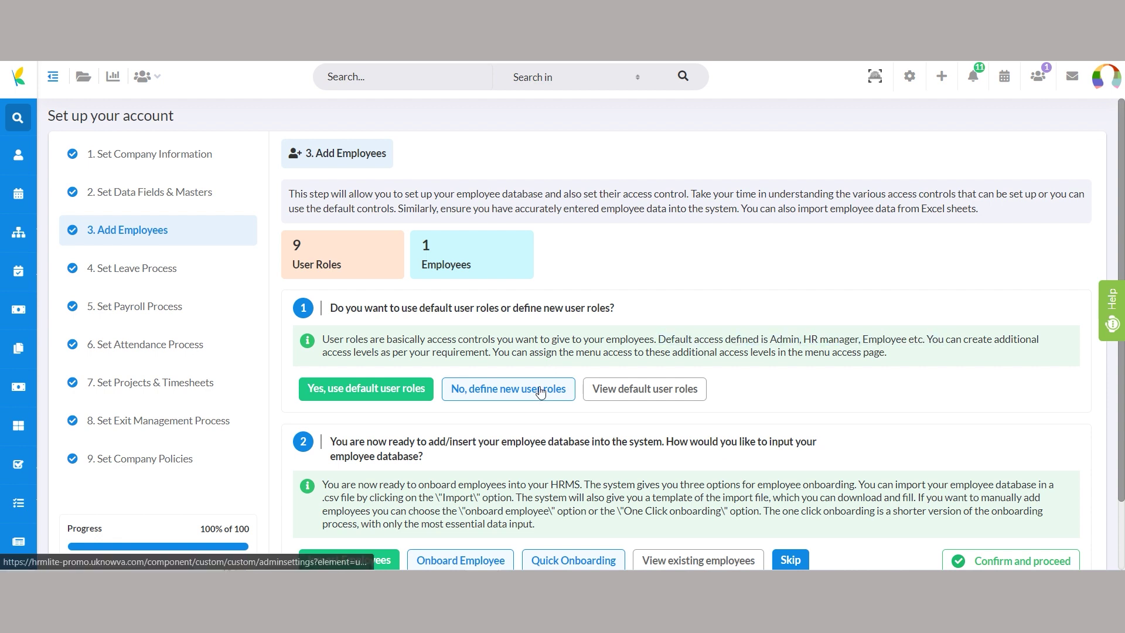
Preview the new user group form and the 9 default user groups, closing both unsaved
click(486, 402)
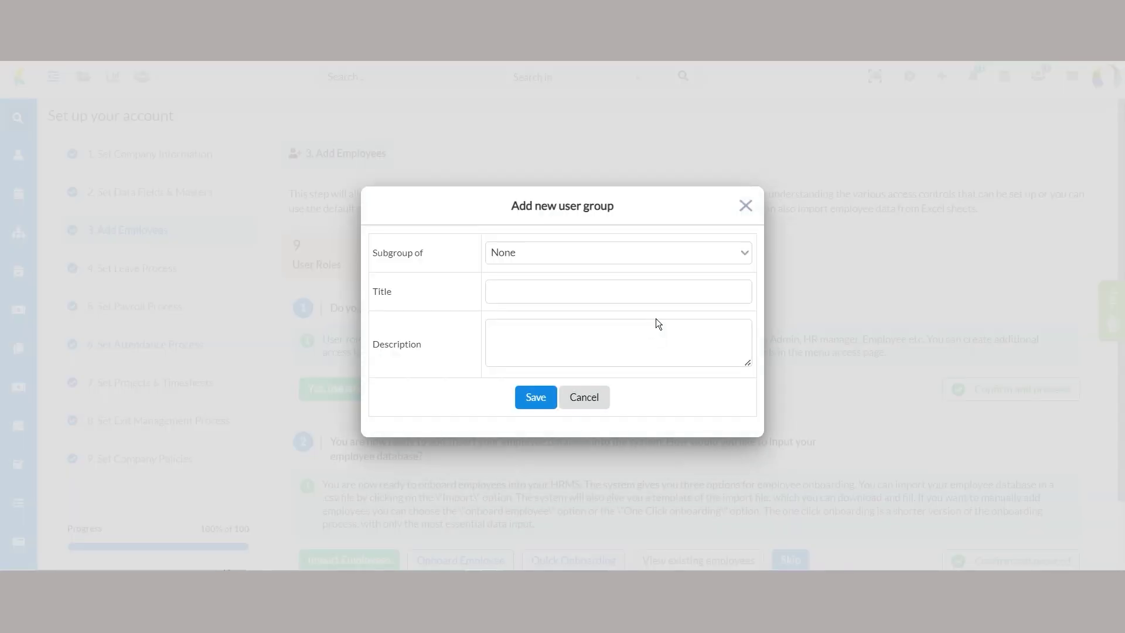
click(748, 205)
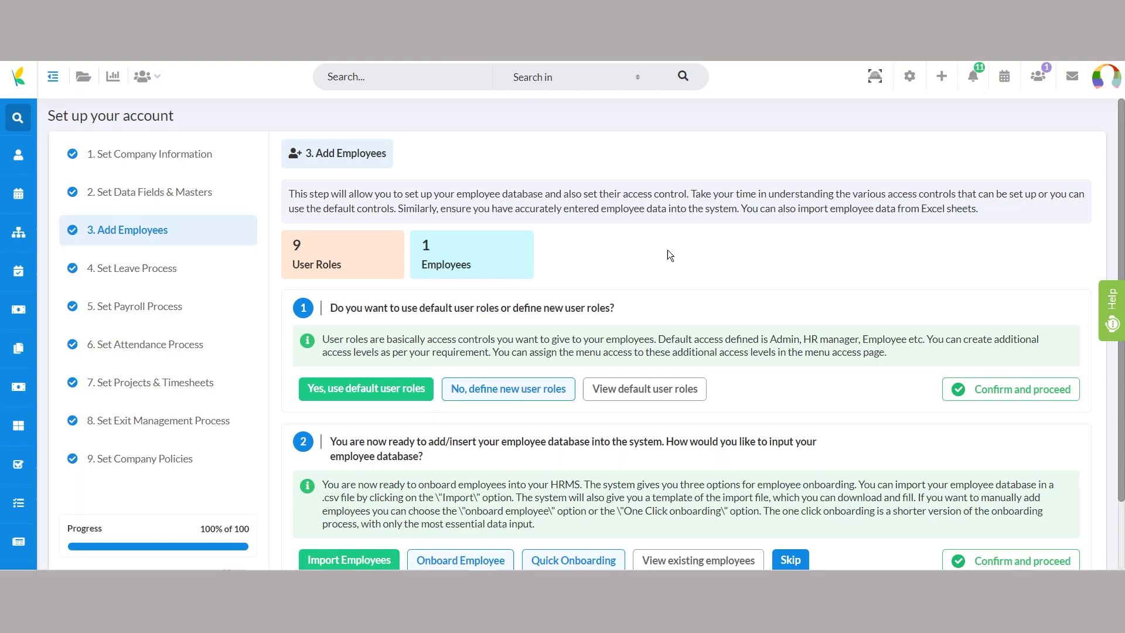
click(654, 400)
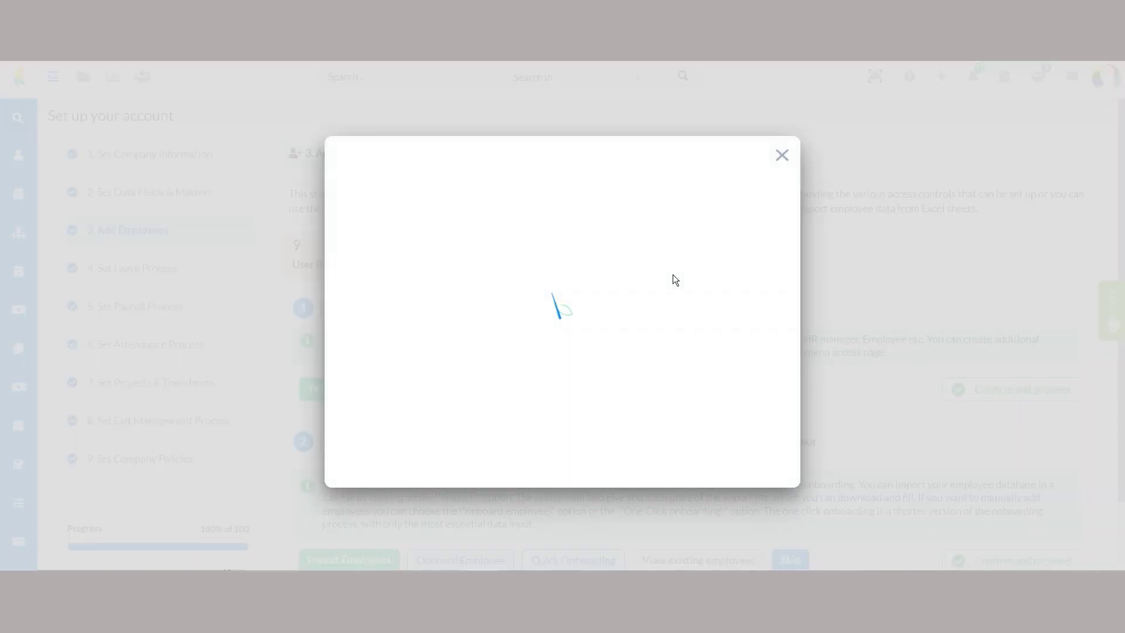
scroll(733, 238, down, 5)
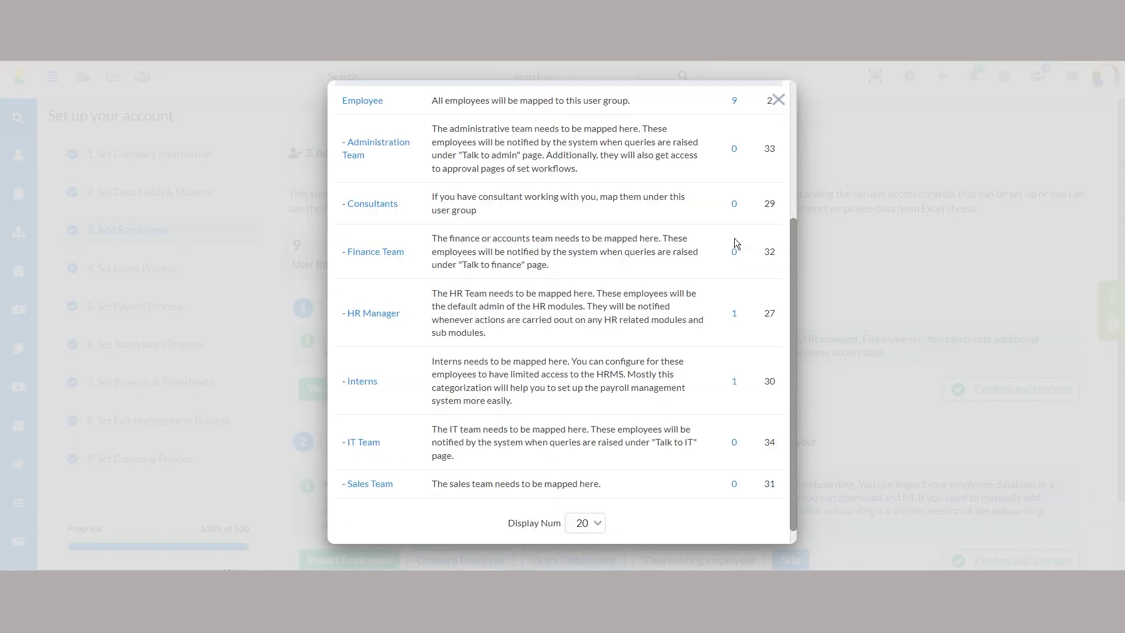
click(775, 104)
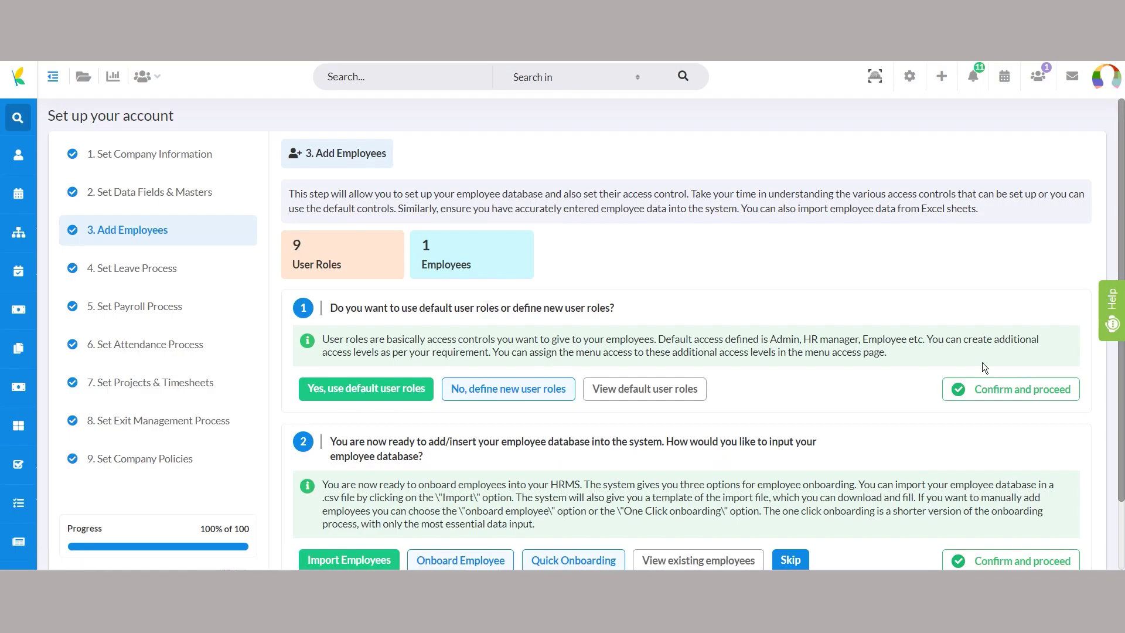
Confirm the default user roles and dismiss the employee import dialog
click(1002, 389)
scroll(772, 291, down, 1)
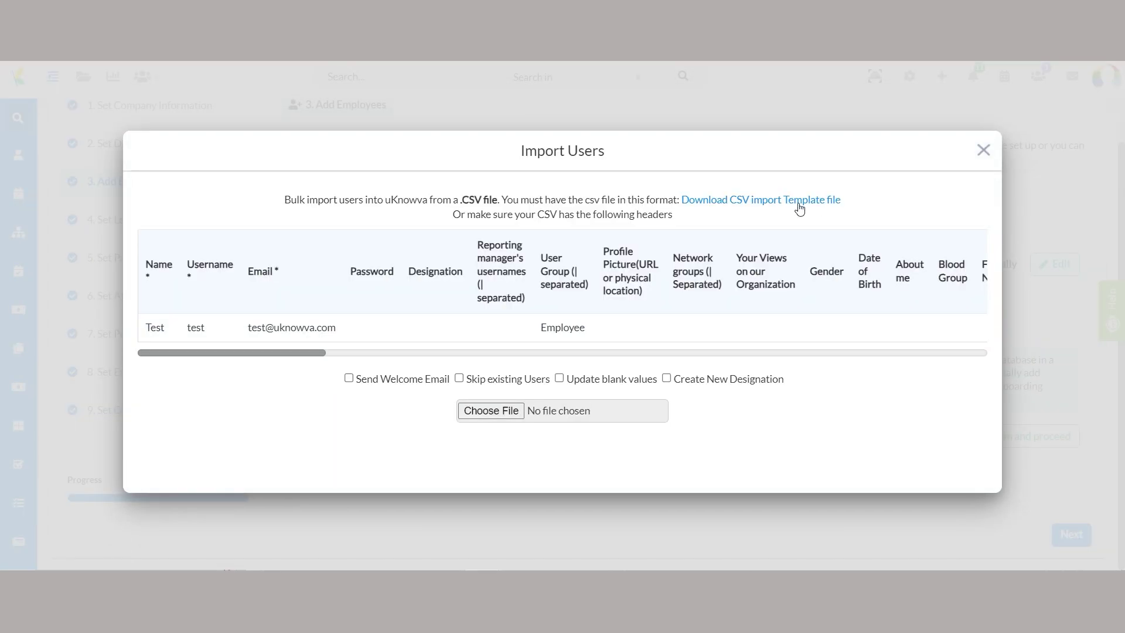
click(984, 150)
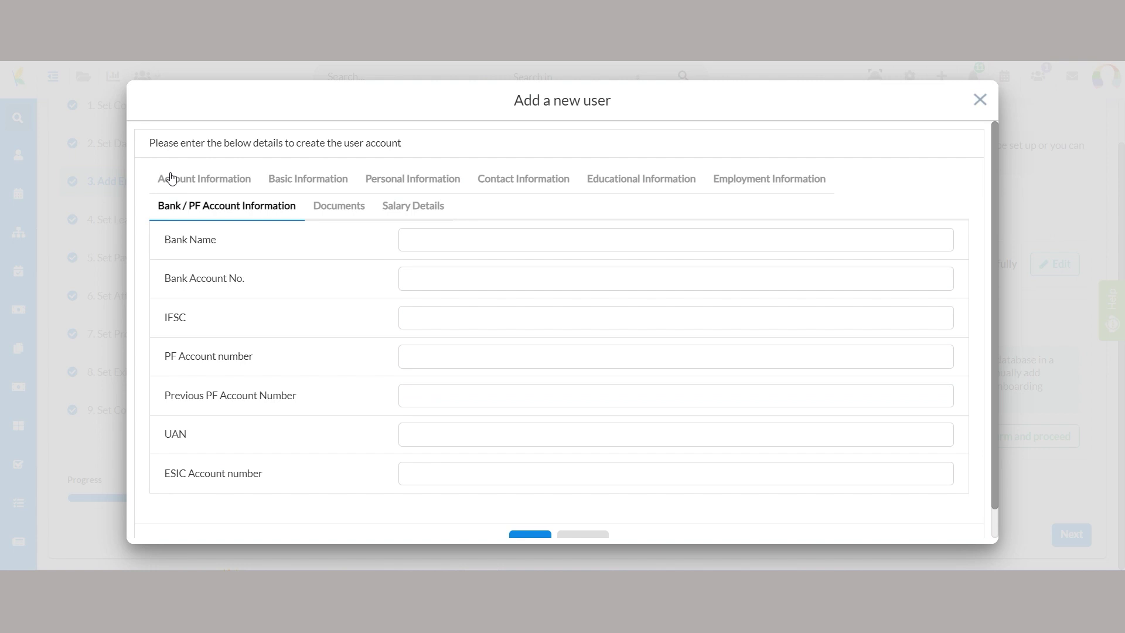
Browse the Add a new user form's account, basic and bank/PF tabs, then close it
click(171, 178)
click(314, 179)
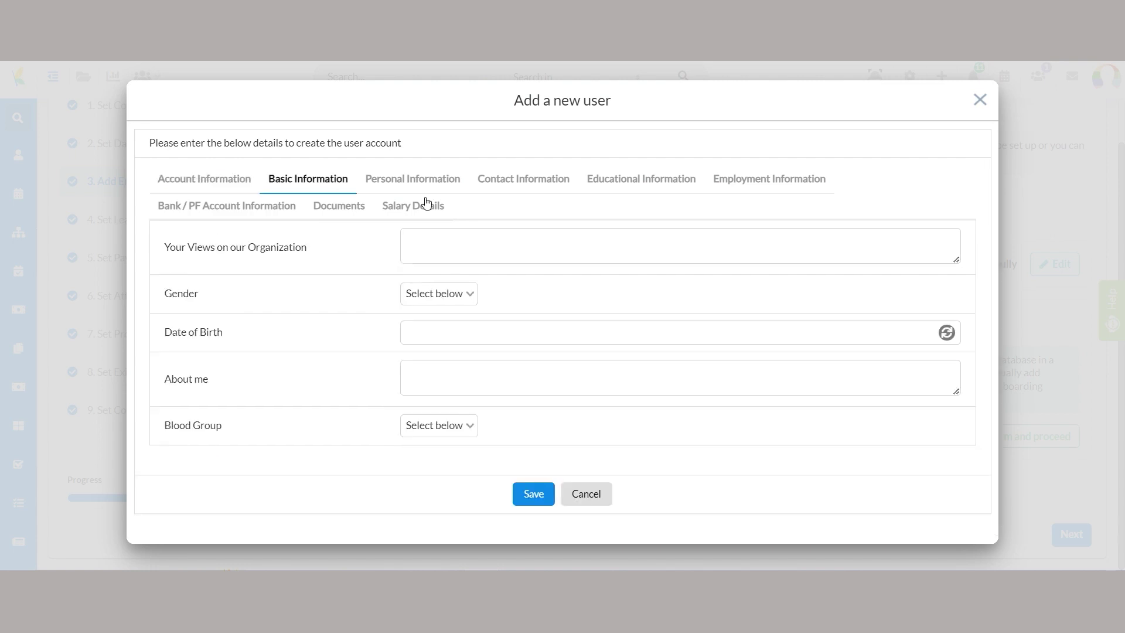
click(245, 208)
scroll(469, 317, down, 1)
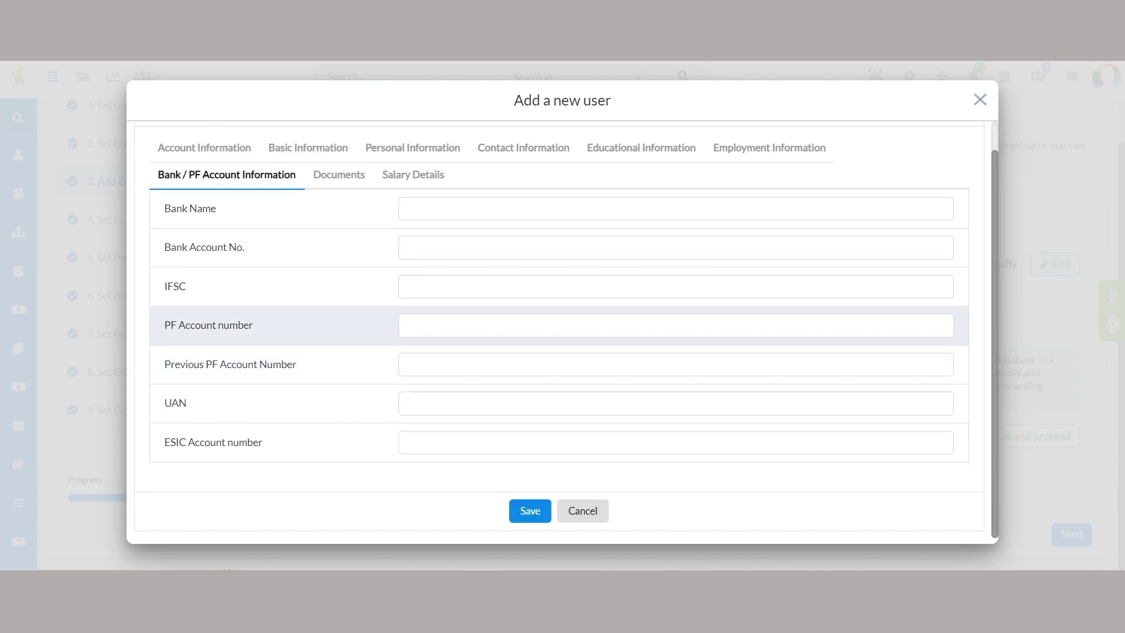
click(980, 100)
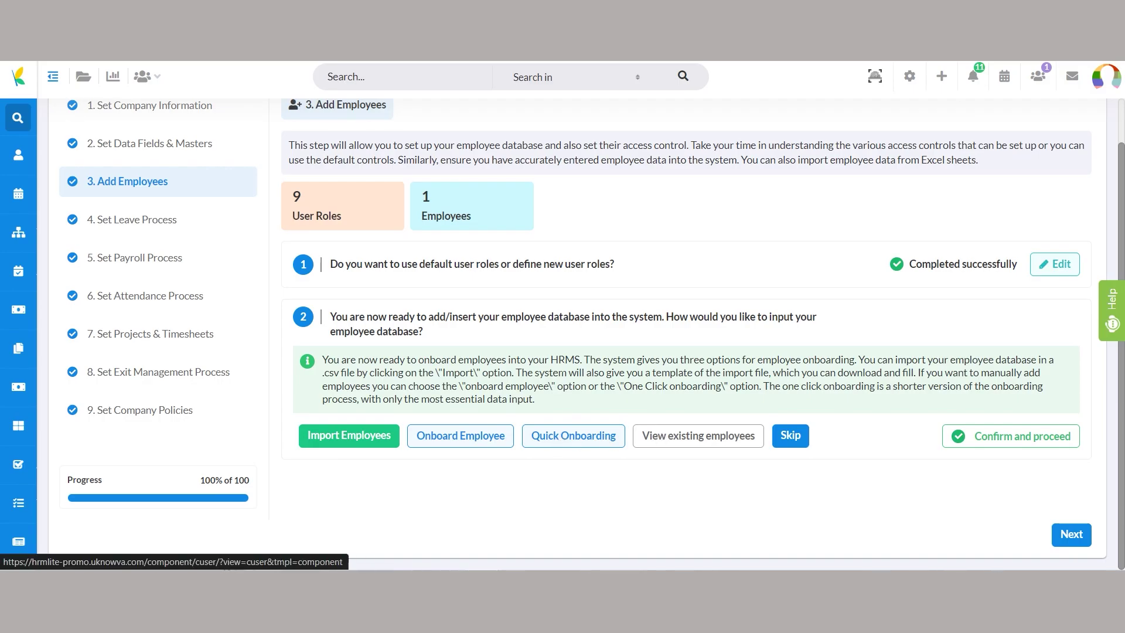
Review the Quick Onboarding Add your colleague form and close it without adding anyone
click(582, 437)
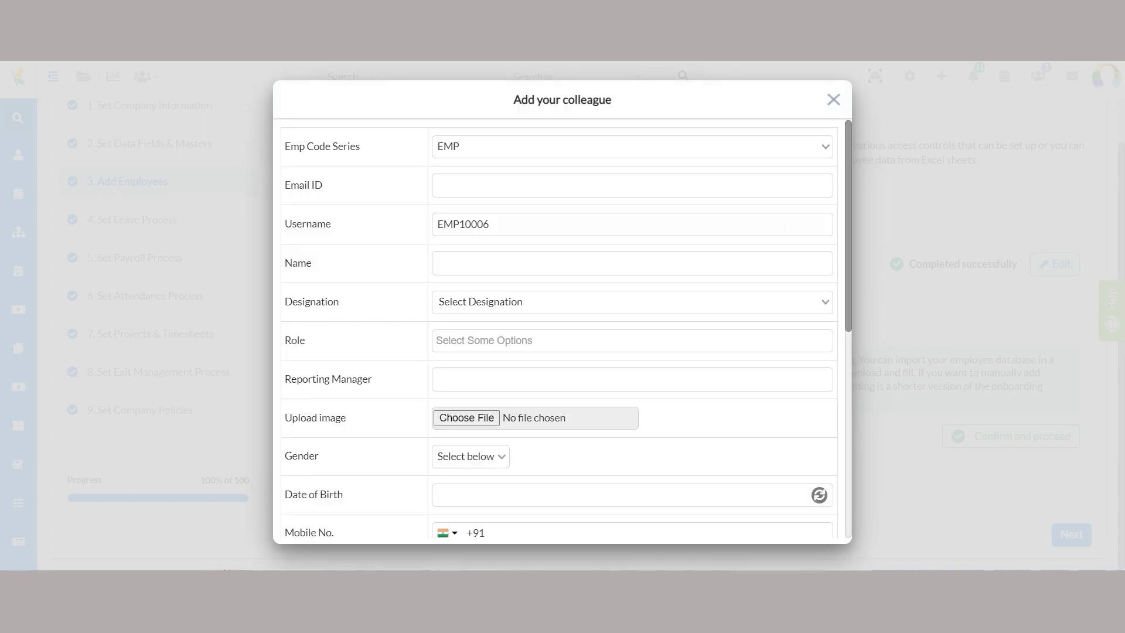
scroll(562, 328, down, 5)
scroll(781, 232, down, 2)
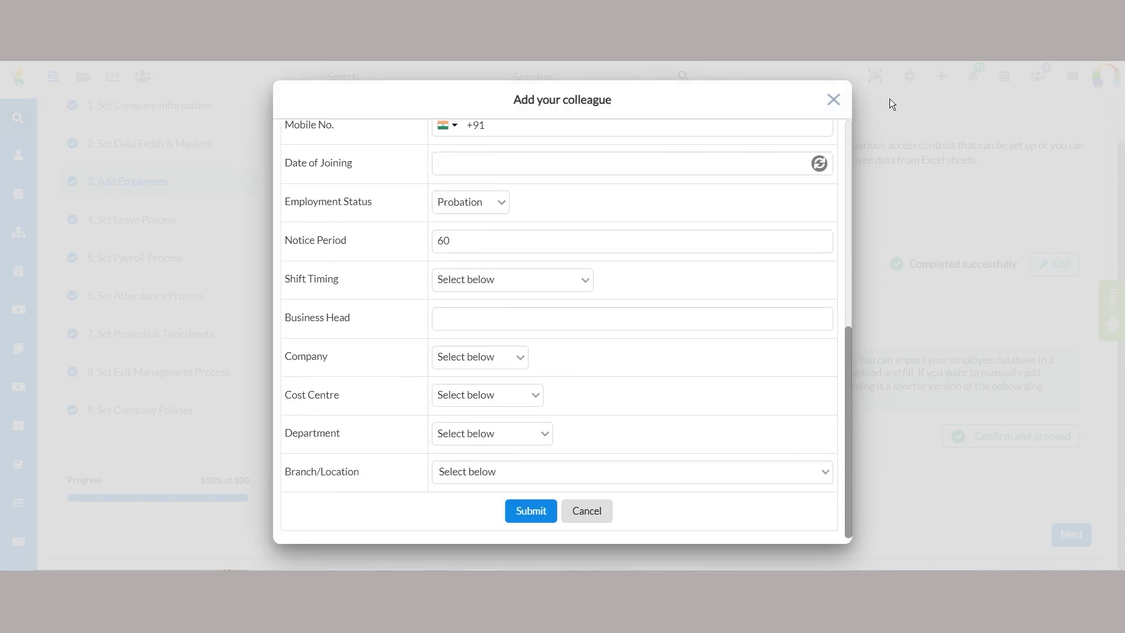
click(834, 101)
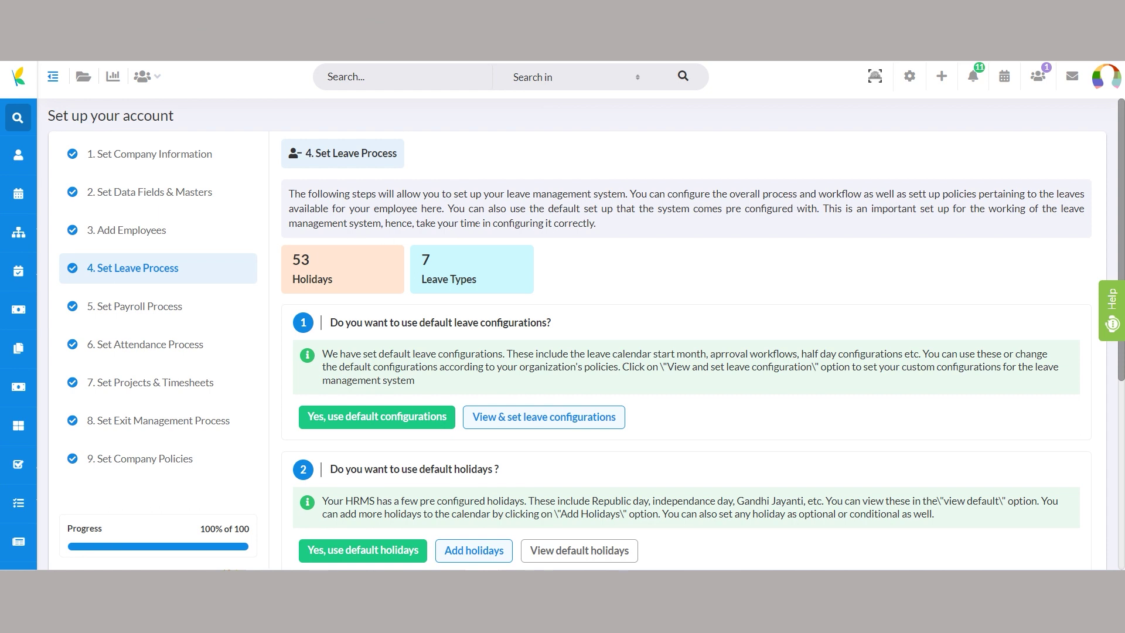
Accept the default leave configurations, review the detailed settings, and confirm them
scroll(605, 227, down, 1)
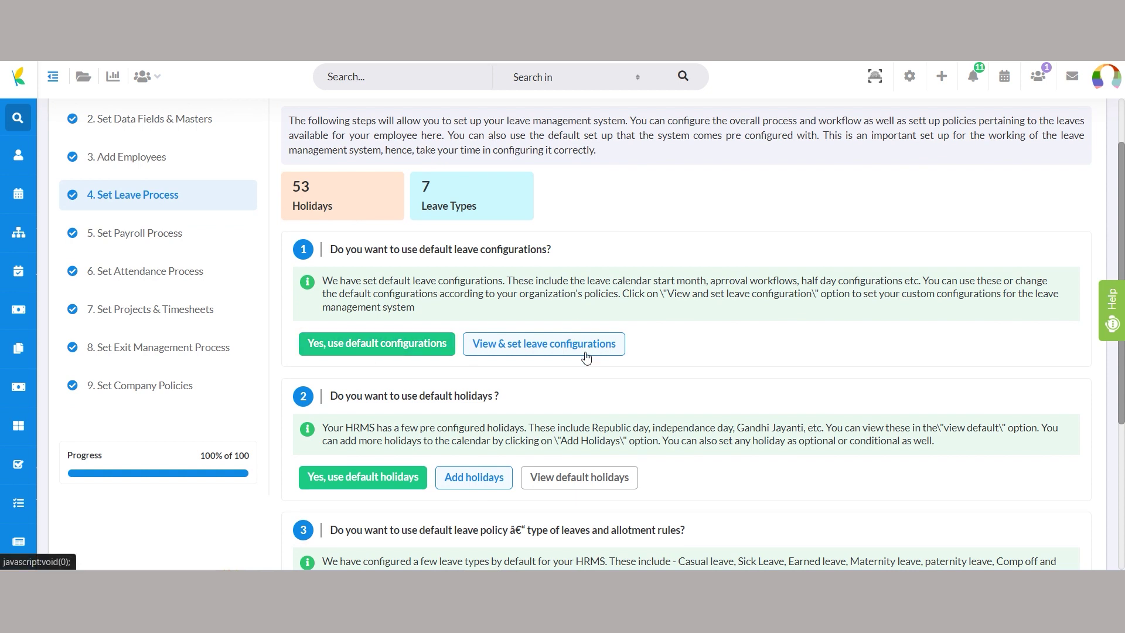
click(352, 348)
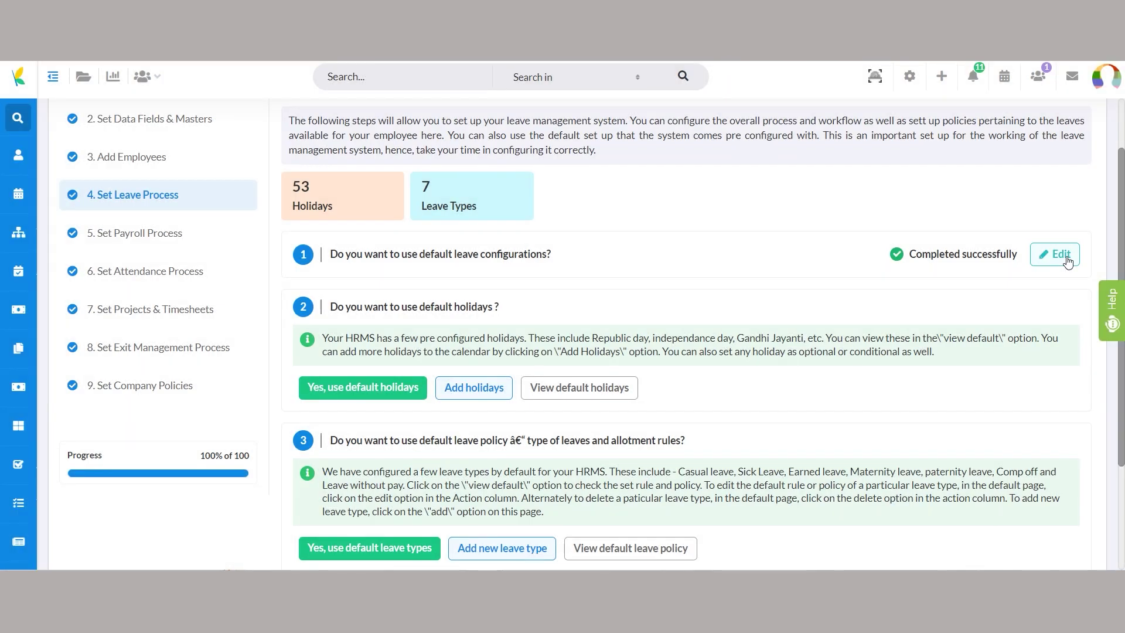
click(1060, 254)
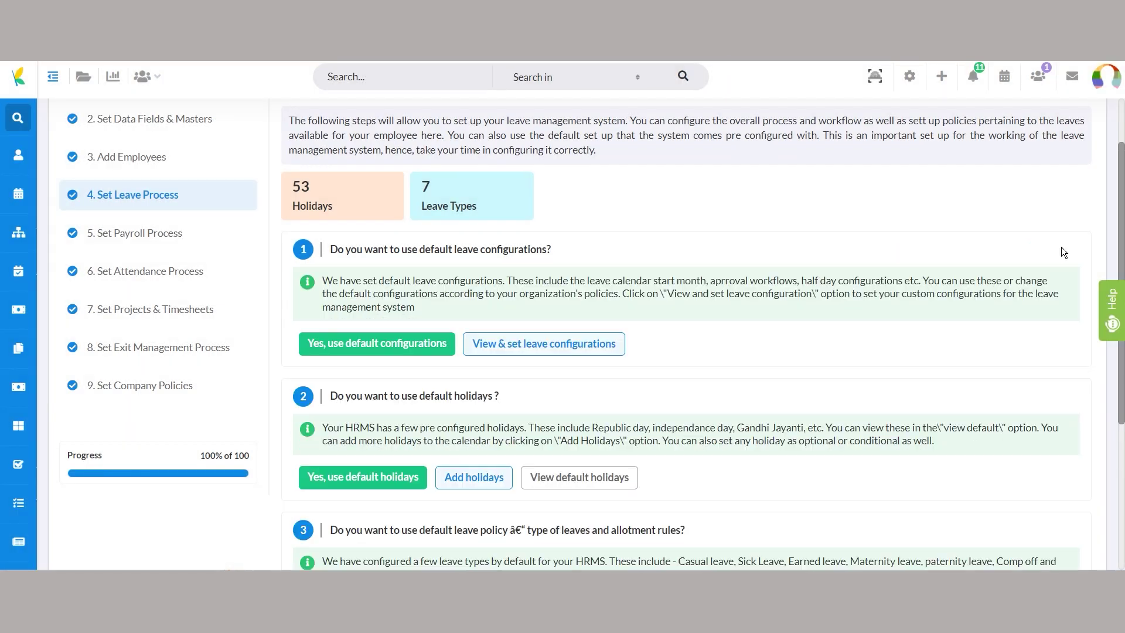
click(578, 353)
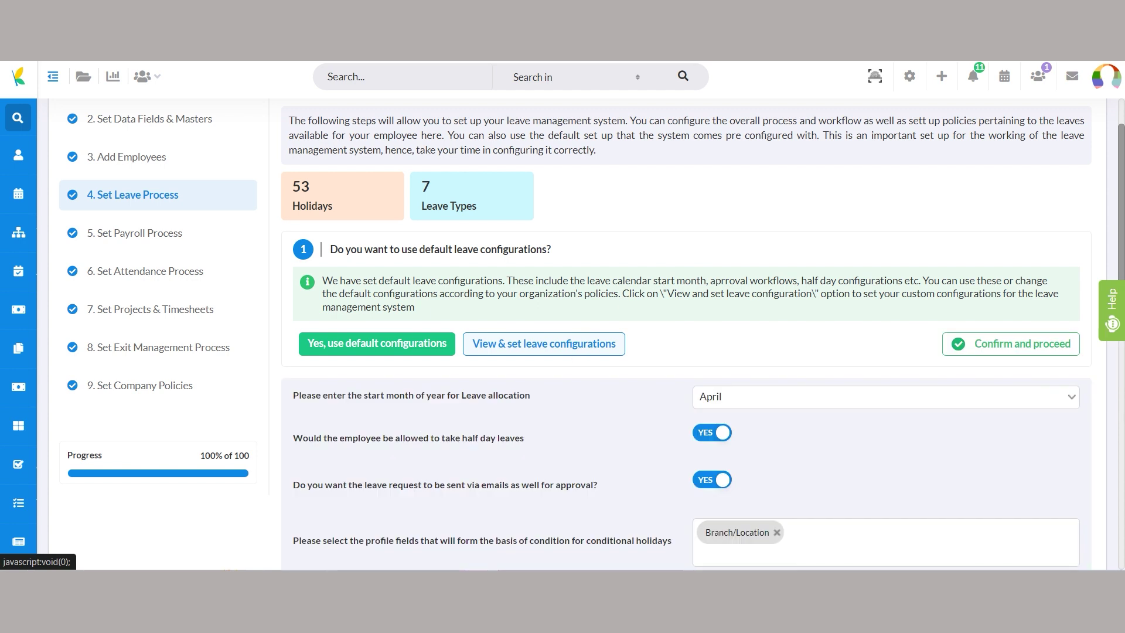
scroll(794, 294, down, 3)
scroll(544, 287, down, 6)
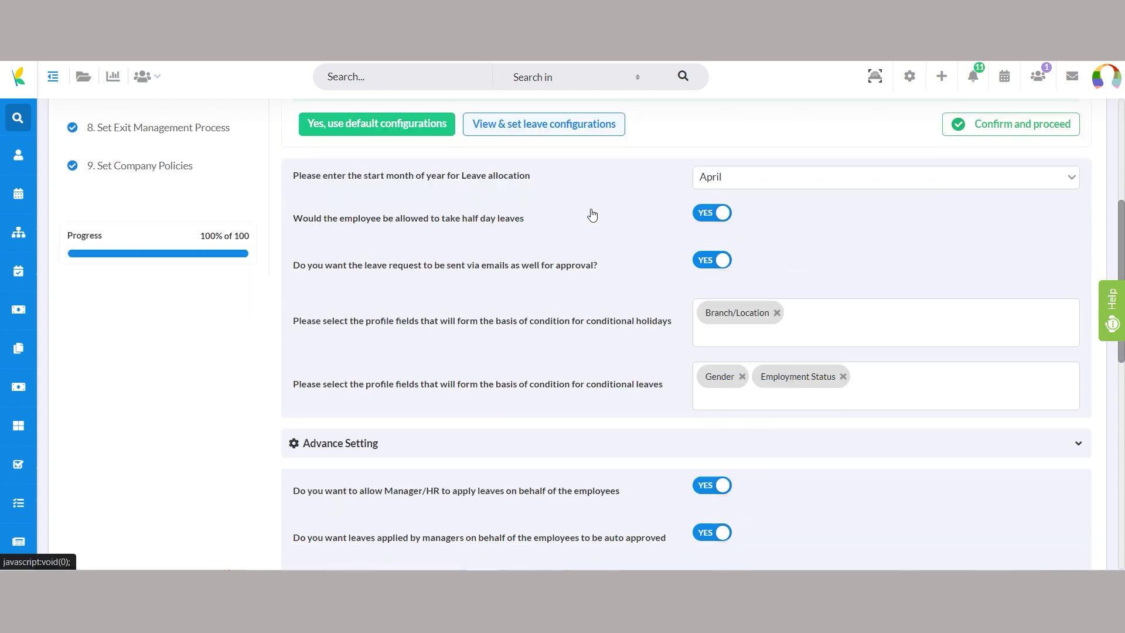
scroll(1015, 320, up, 9)
click(1019, 343)
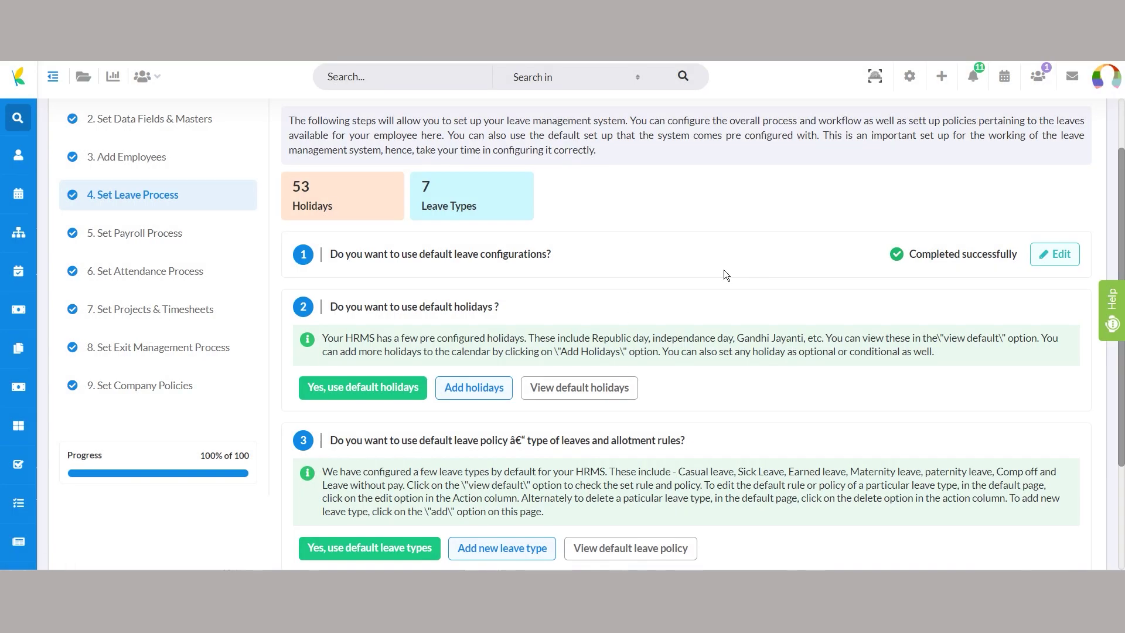
Accept the 53 default holidays, then reopen the question to bring up Add Holiday
scroll(723, 270, down, 1)
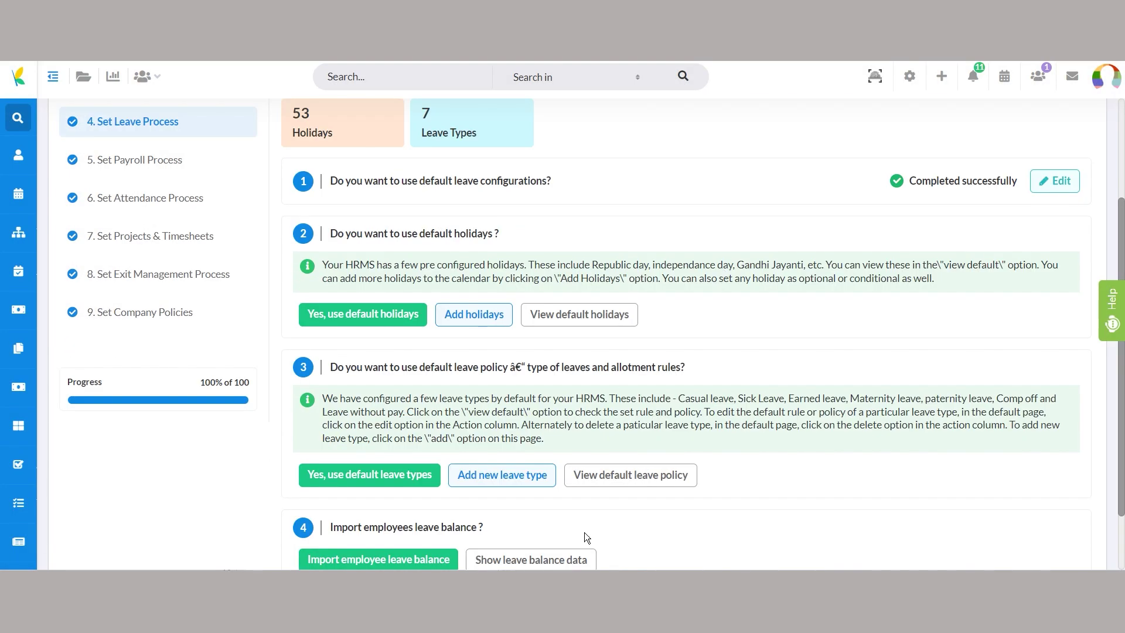
click(363, 314)
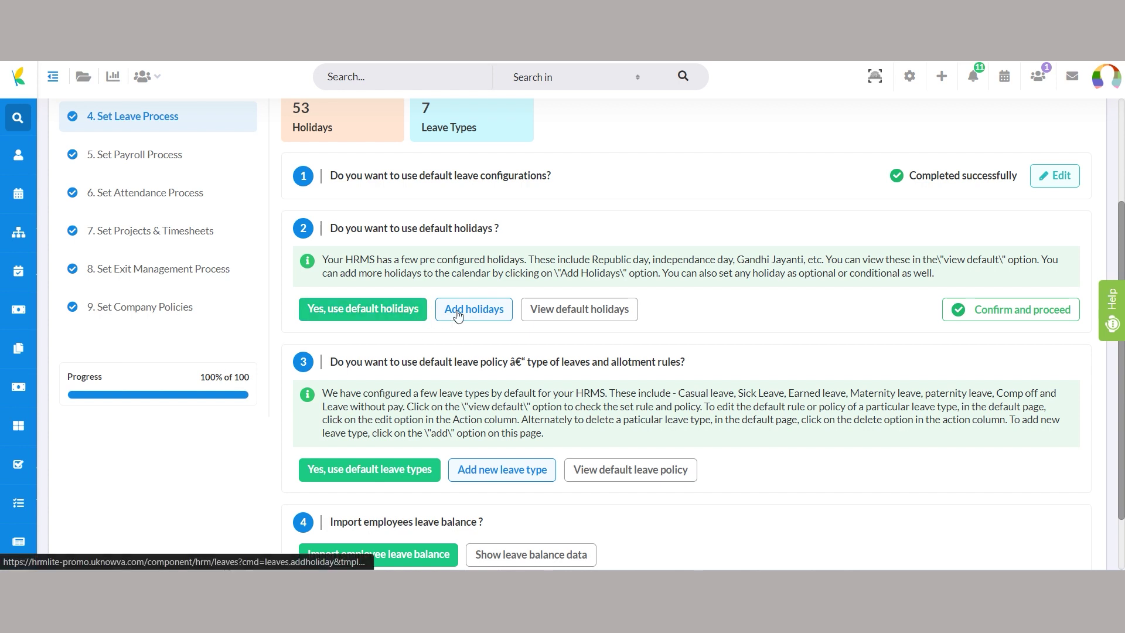
click(348, 320)
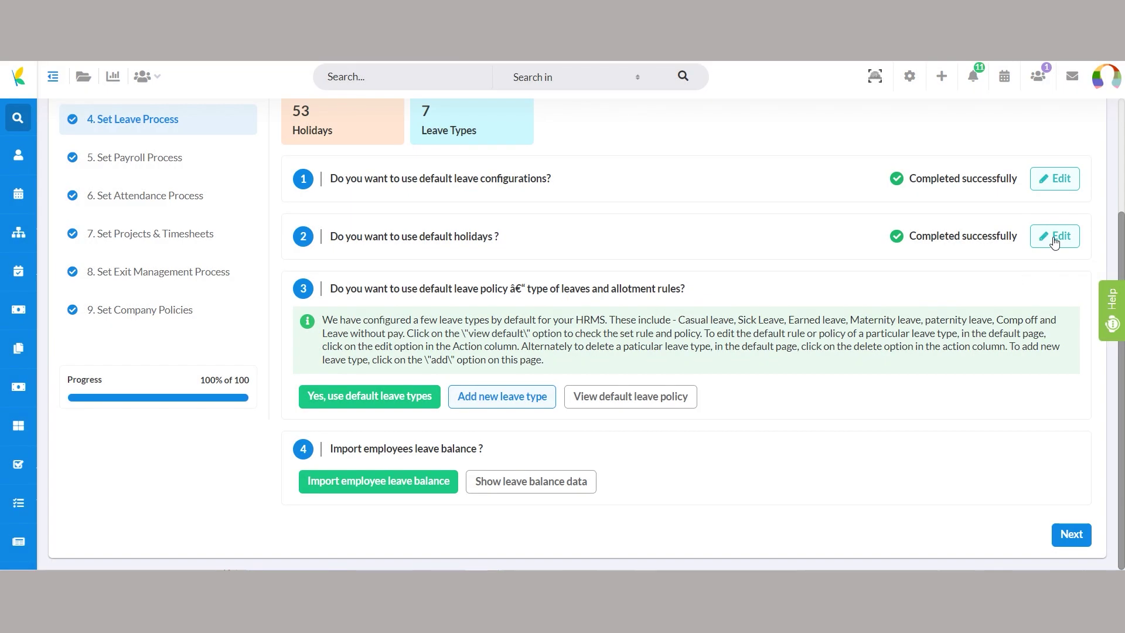
click(1055, 239)
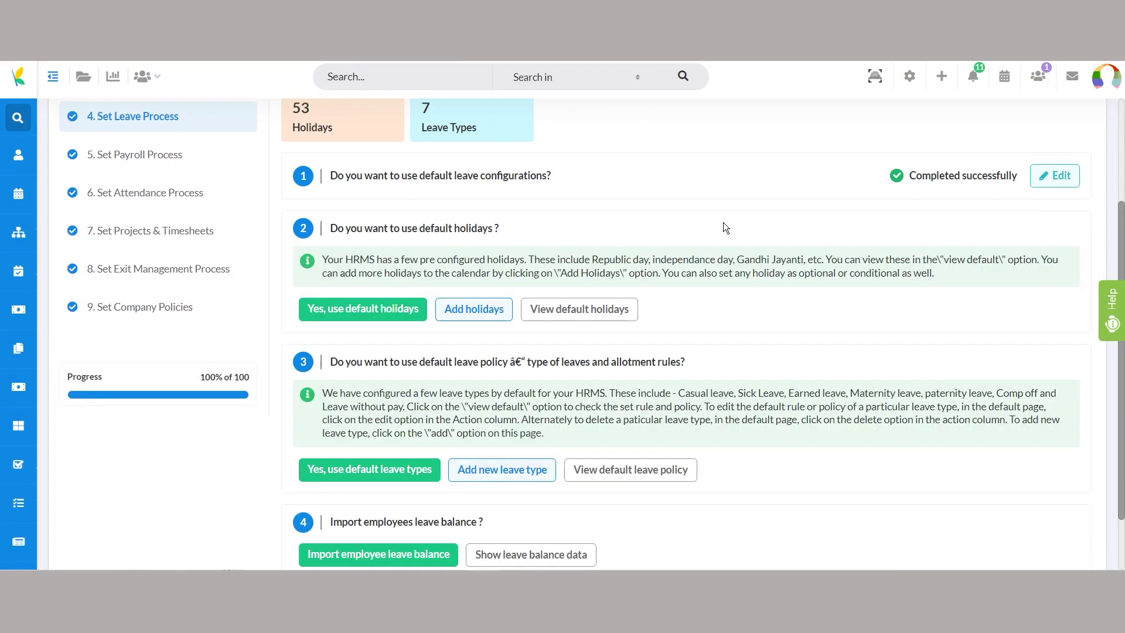
click(475, 318)
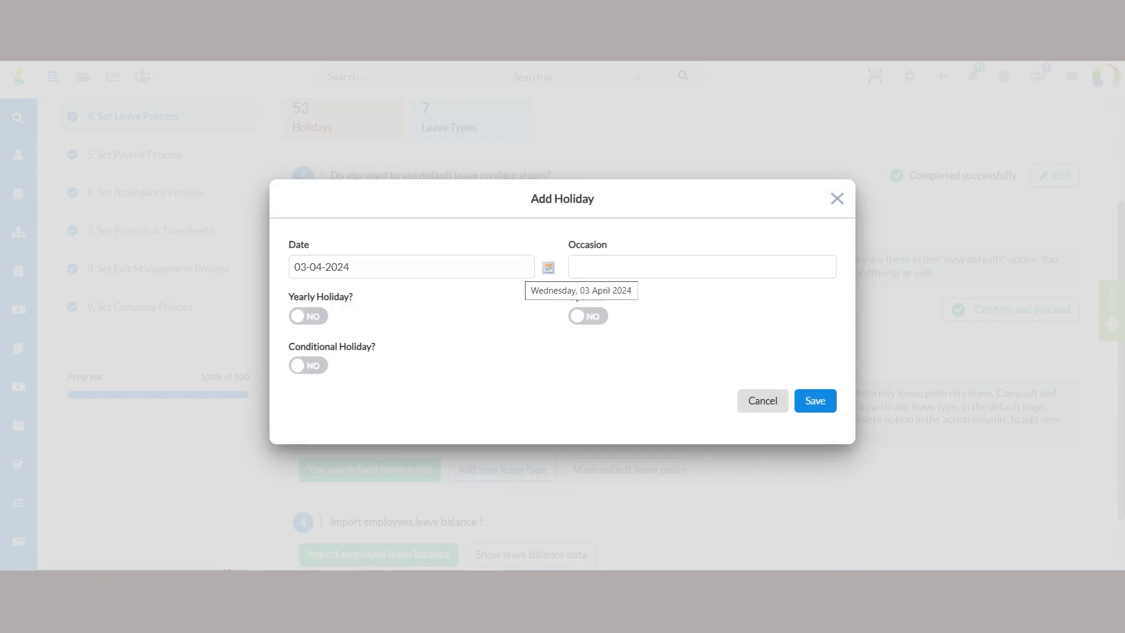
Switch Yearly, Optional and Conditional to YES in Add Holiday, then close it unsaved
click(315, 317)
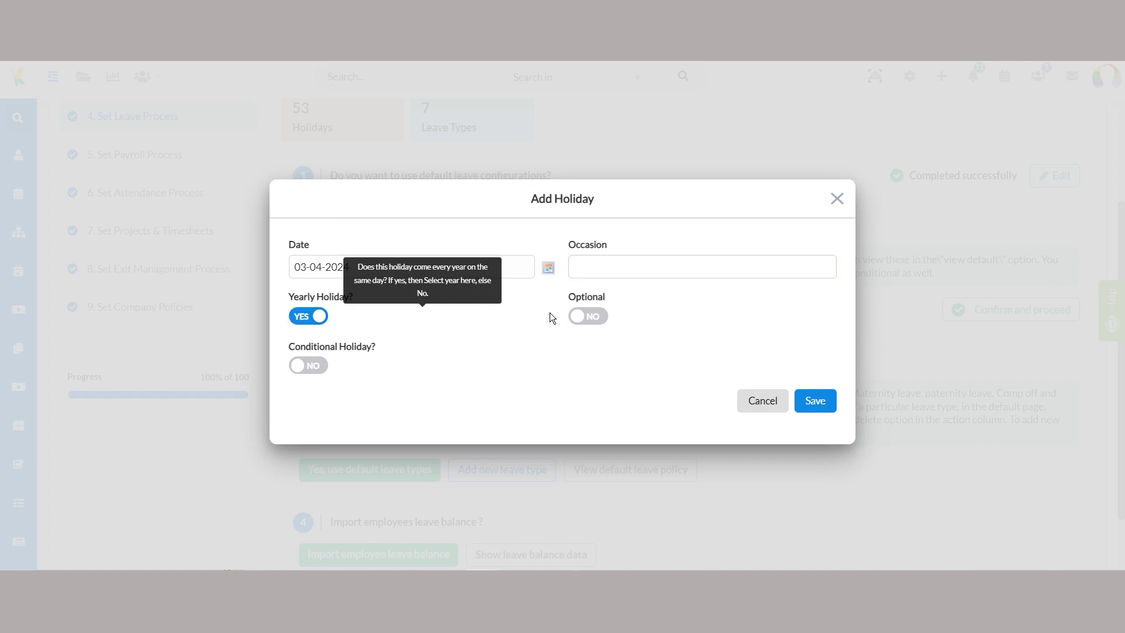
click(594, 318)
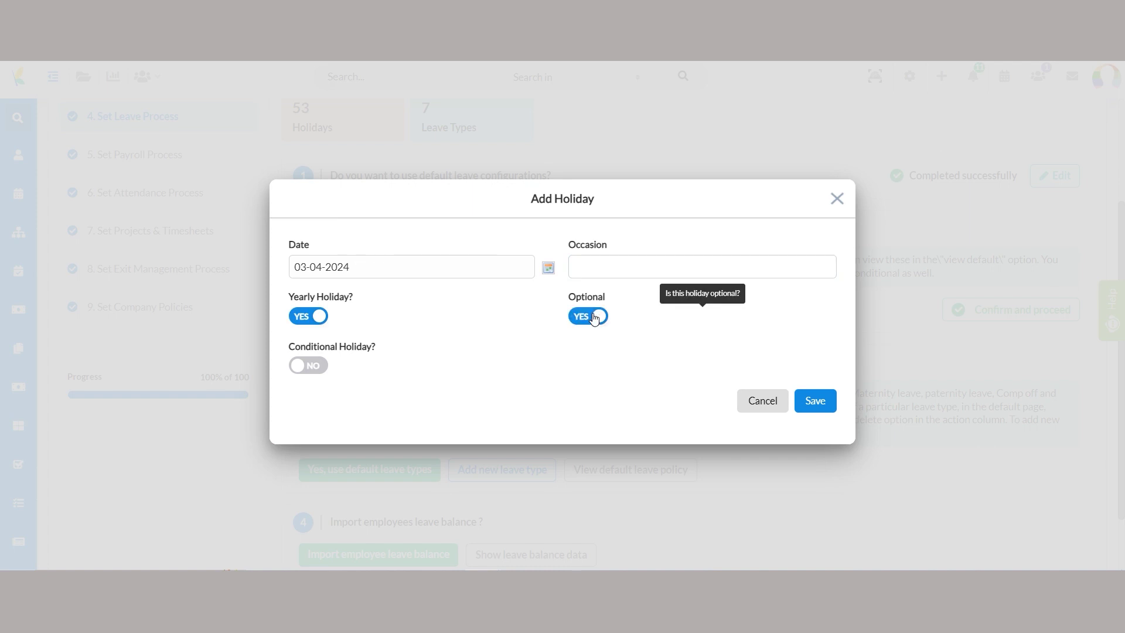
click(302, 369)
click(836, 198)
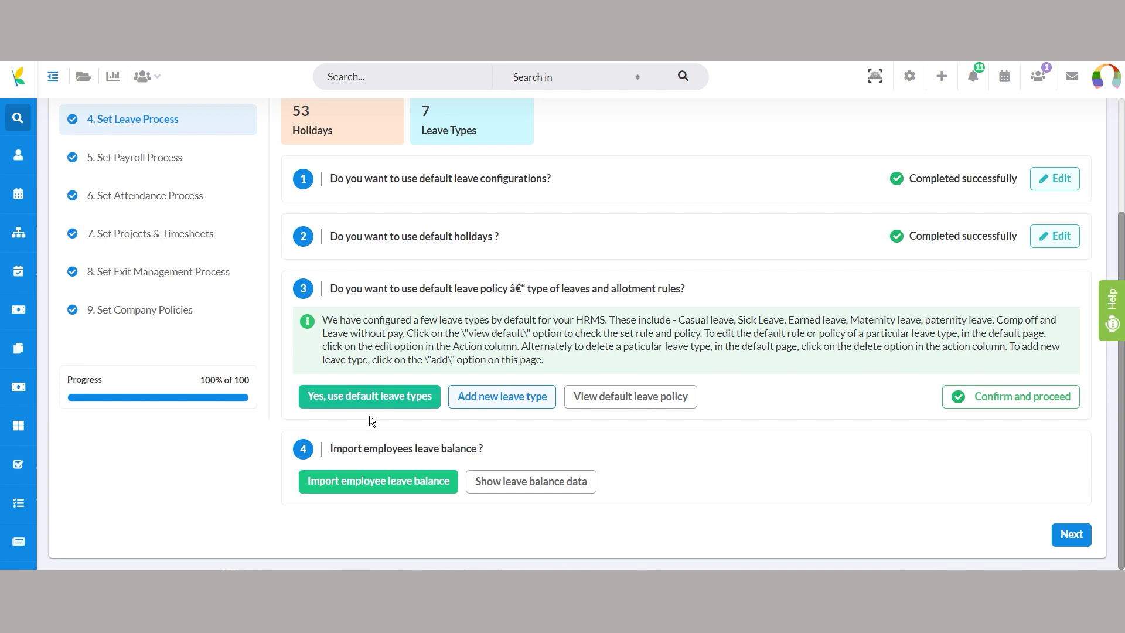
Keep and confirm the 7 default leave types, then review and close the leave type forms
click(343, 401)
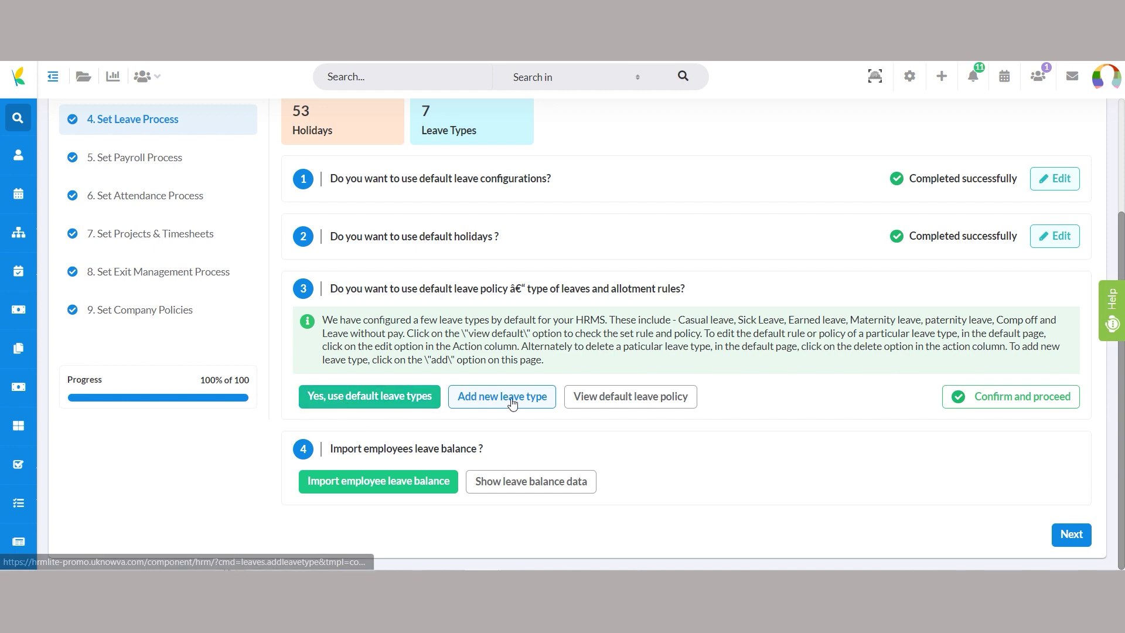
click(337, 403)
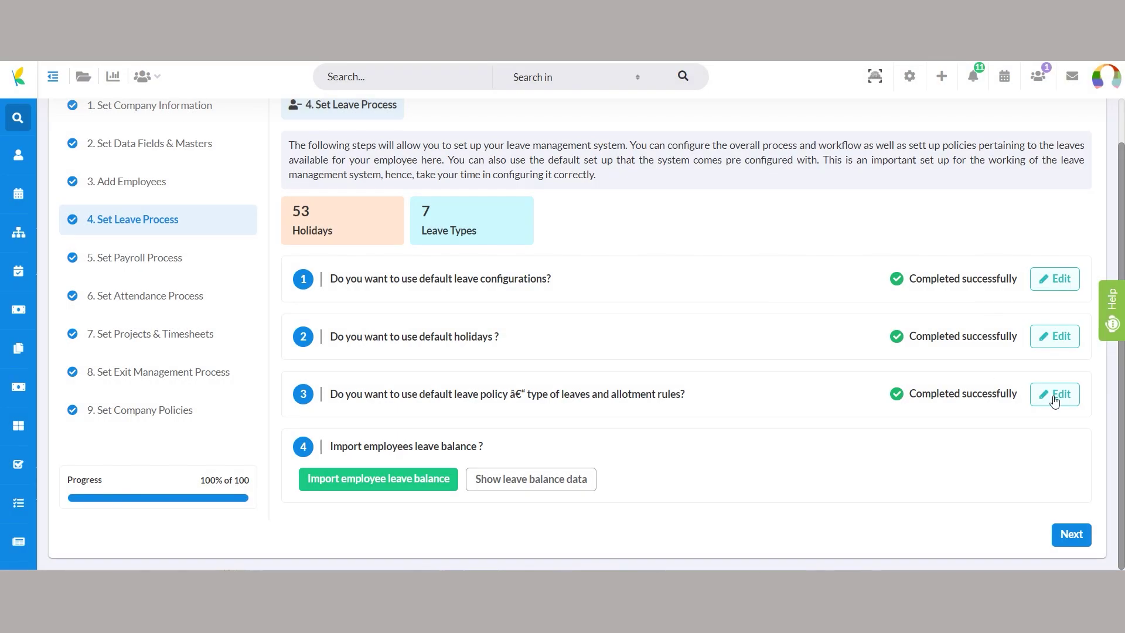
click(1055, 396)
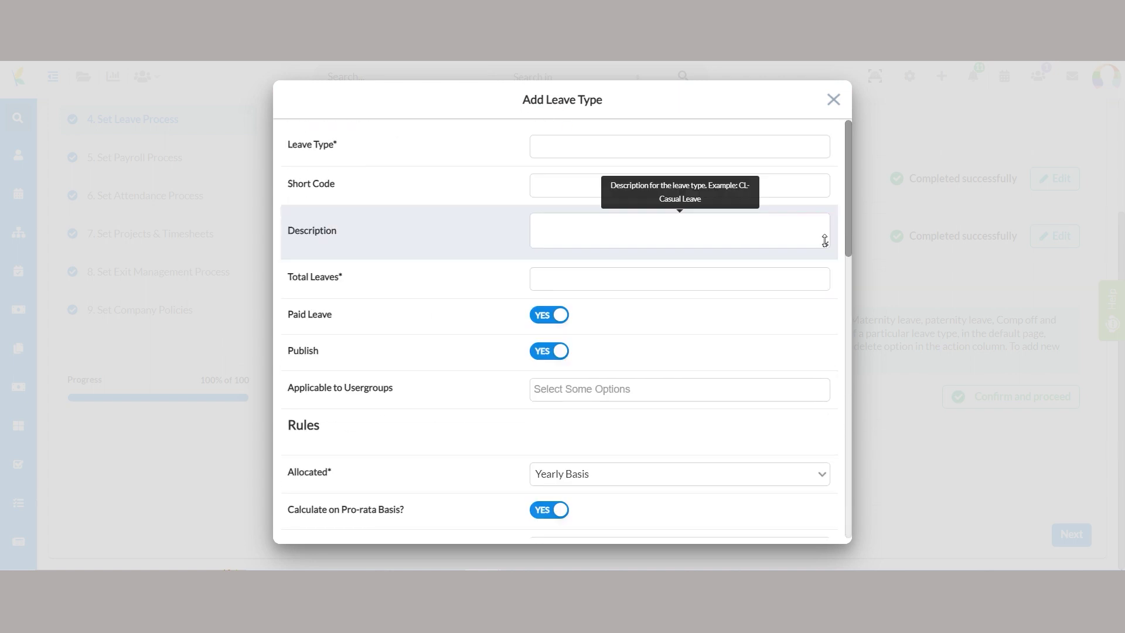
click(833, 103)
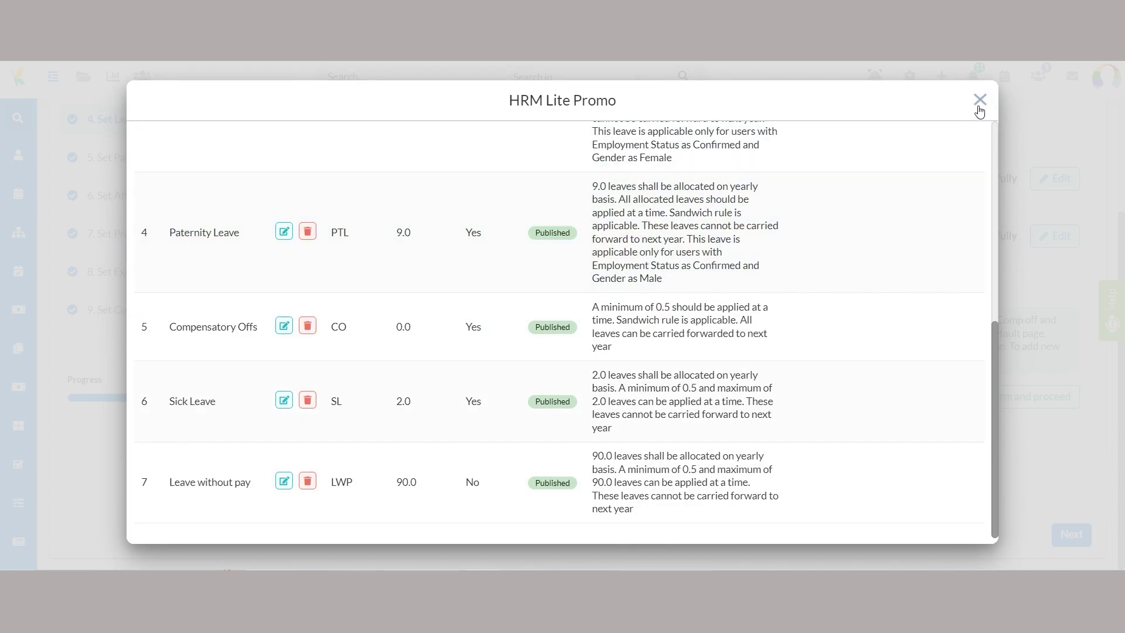
click(980, 101)
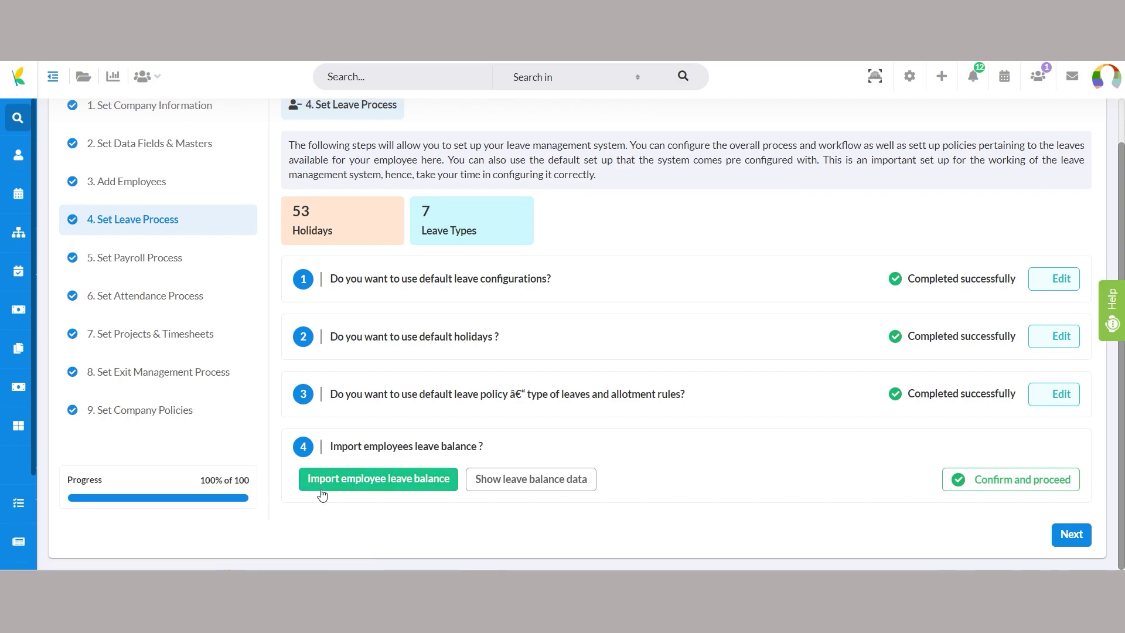
Start importing employee leave balances to wrap up the leave process
click(430, 494)
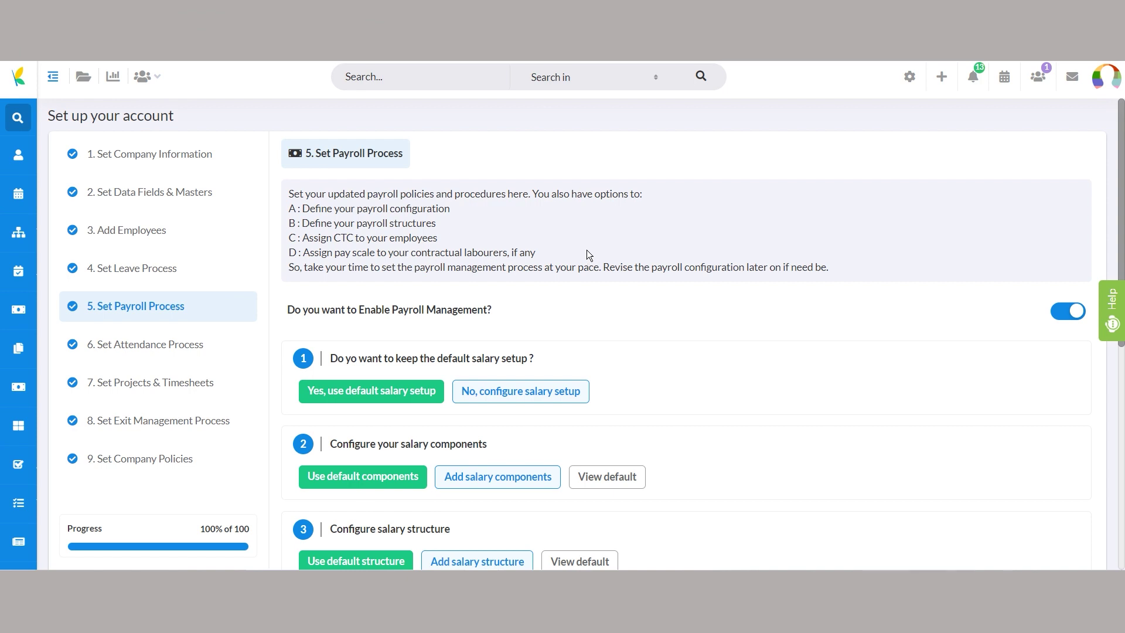
Reopen the completed salary setup step and show its custom 'No, configure salary setup' options
scroll(586, 250, down, 1)
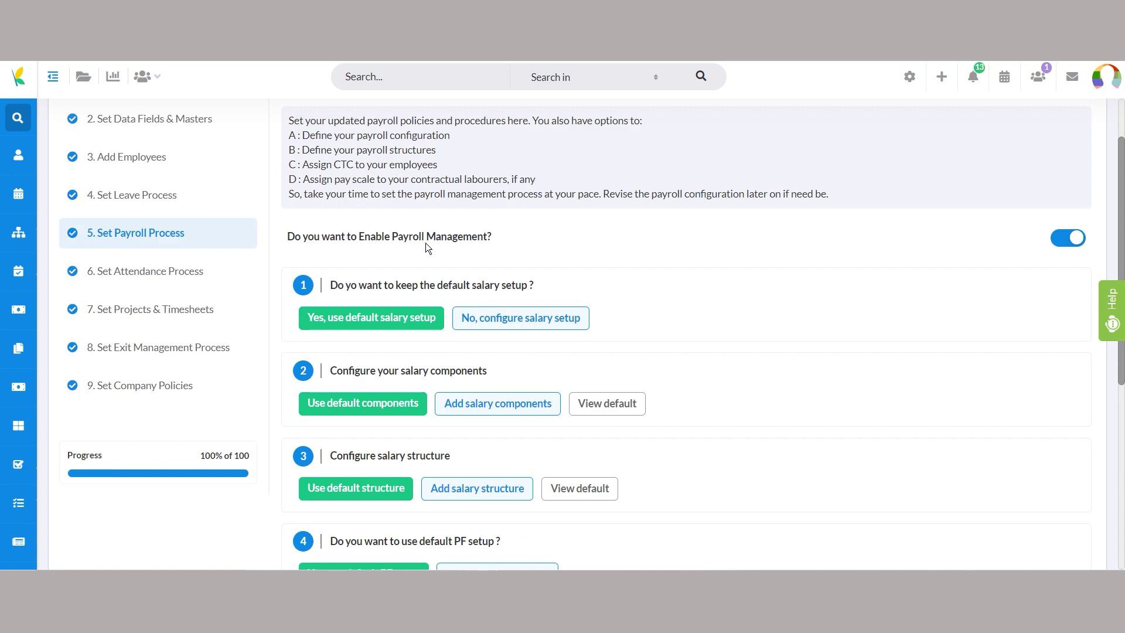
click(370, 319)
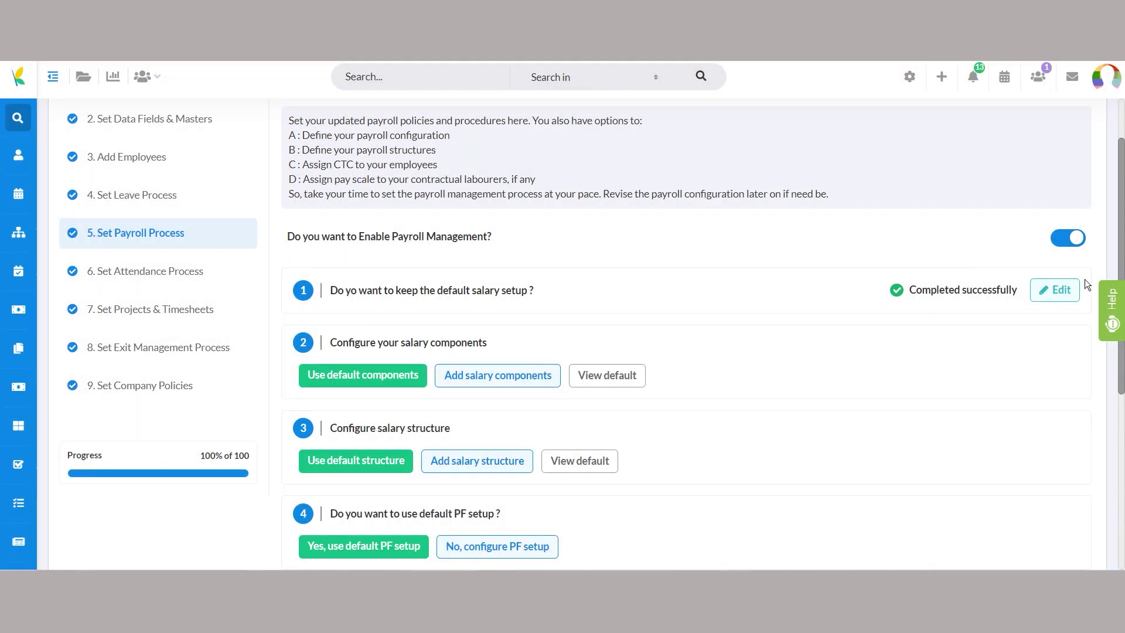
click(1056, 296)
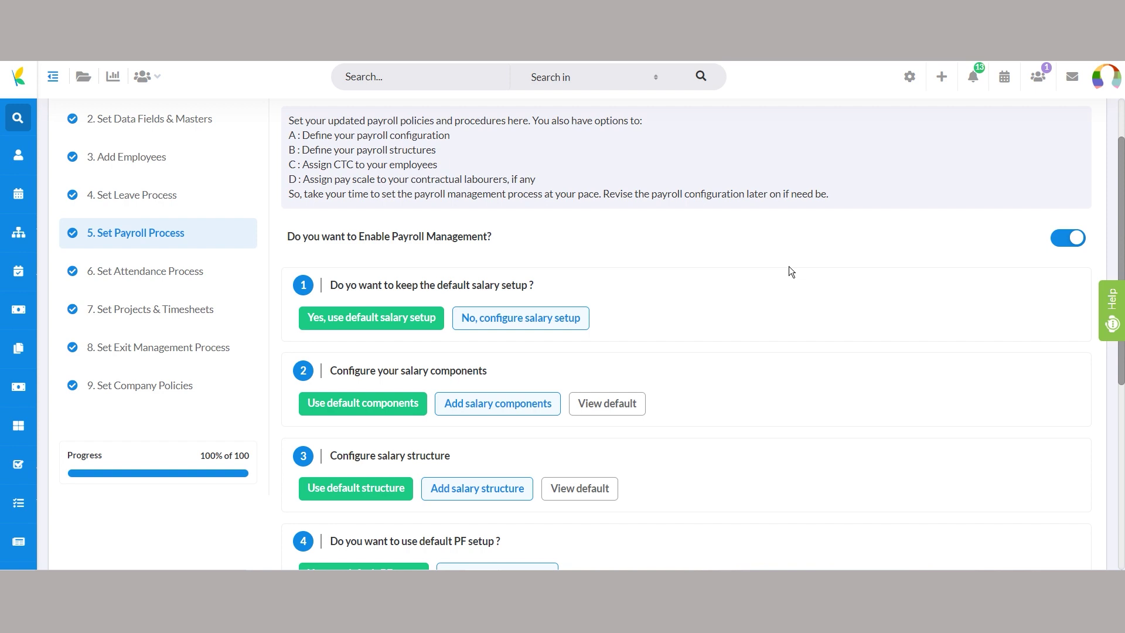
scroll(789, 266, down, 1)
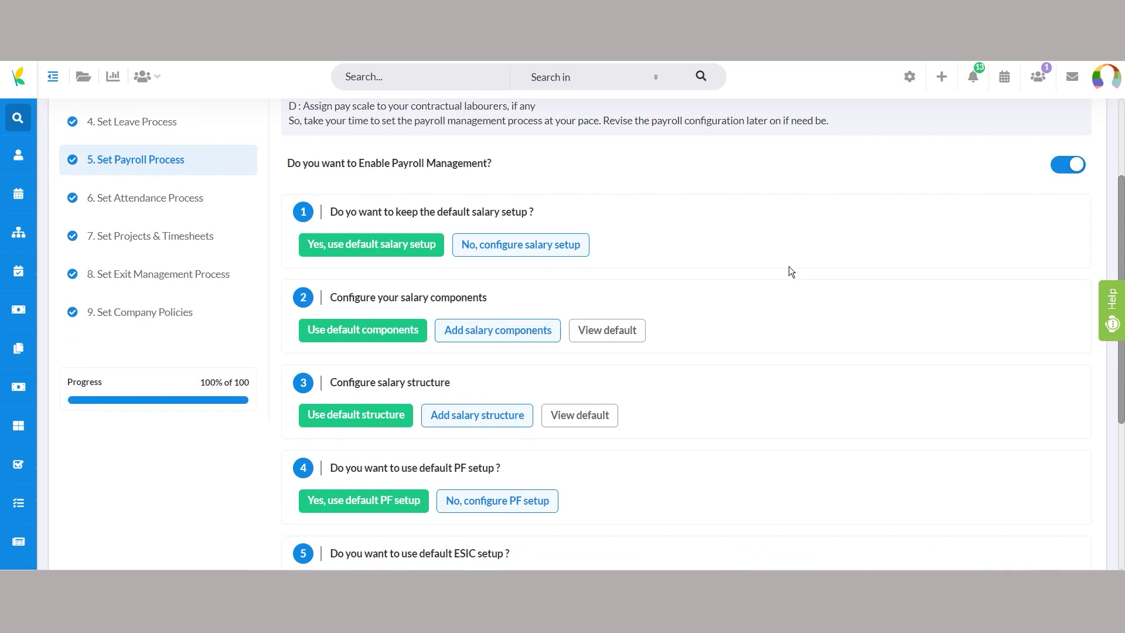
click(567, 254)
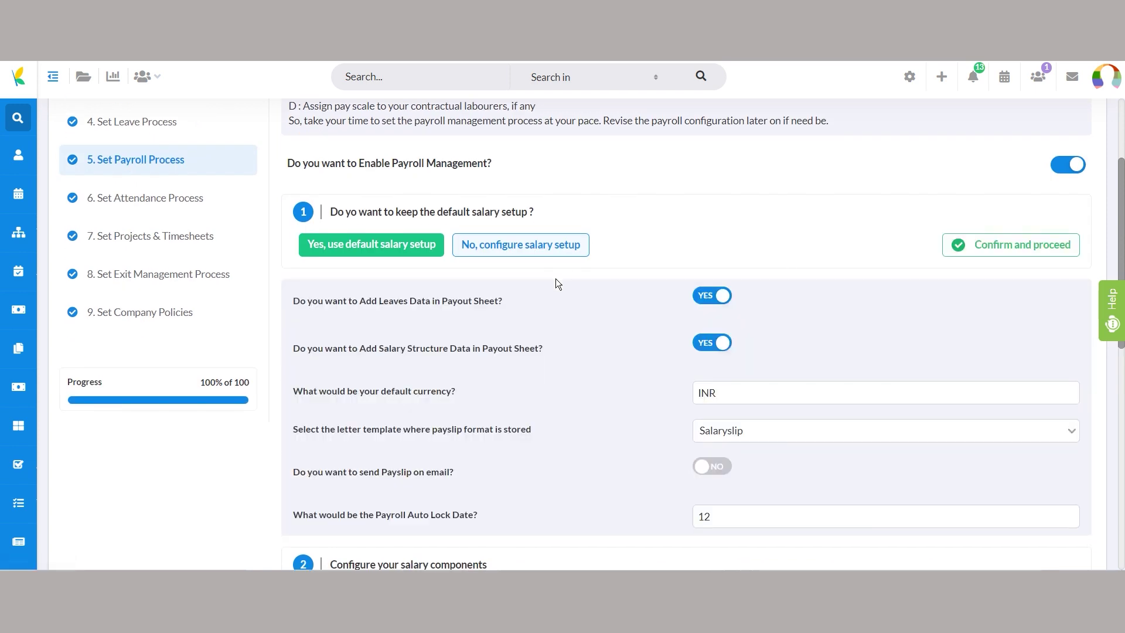
Test the payout-sheet toggles, template list and payslip emailing, leaving all at original values (Salaryslip)
scroll(556, 279, down, 1)
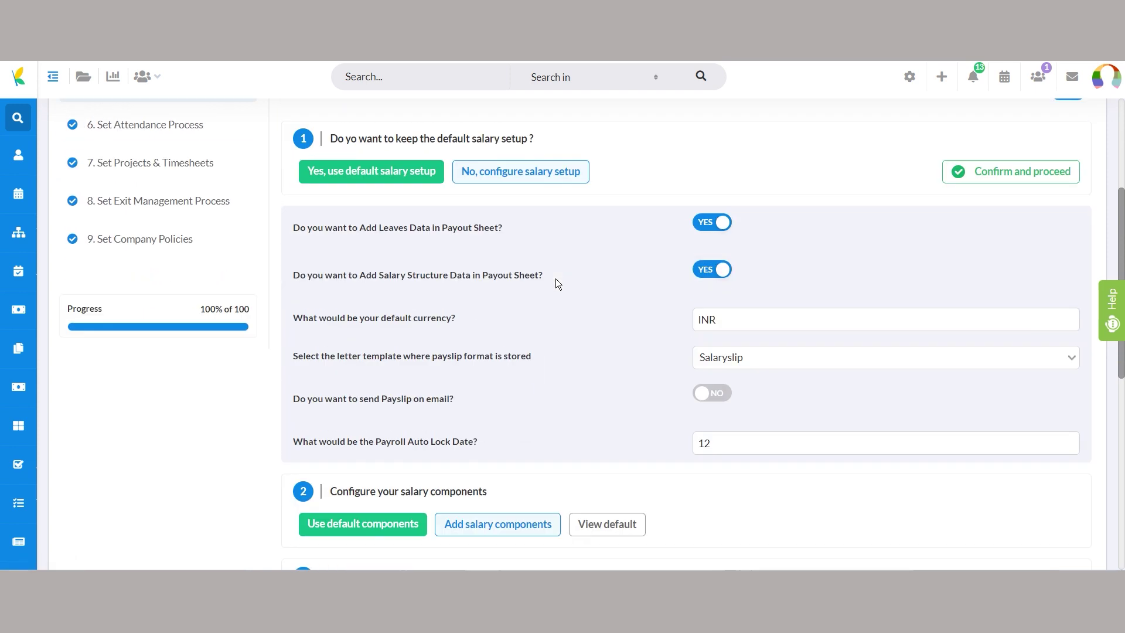
click(712, 225)
click(711, 226)
click(711, 273)
click(711, 273)
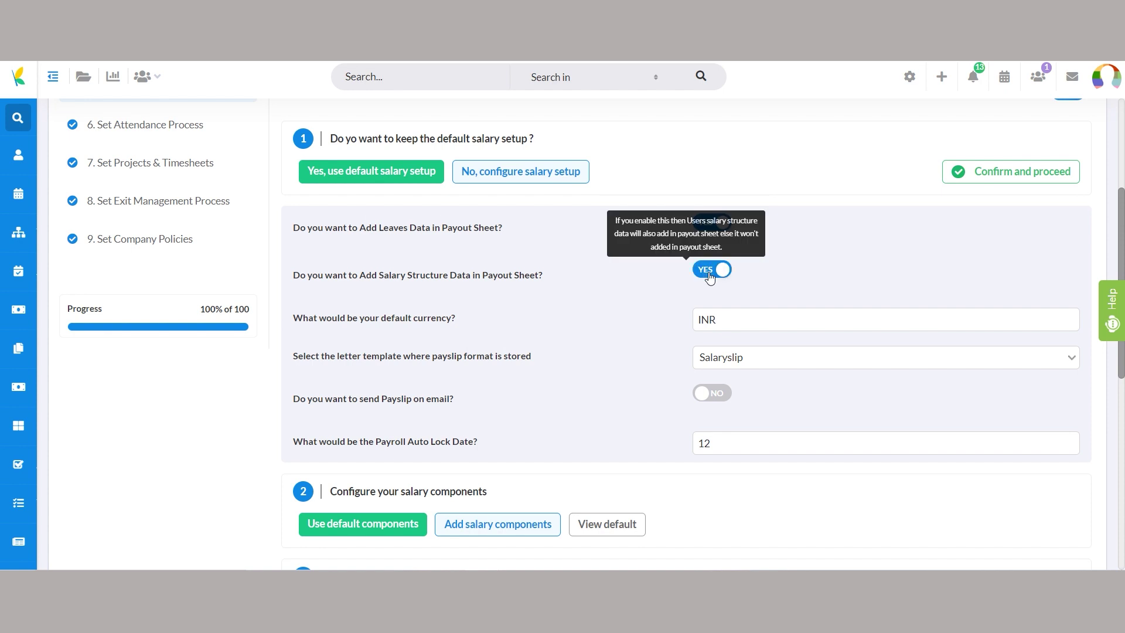
click(734, 359)
scroll(791, 428, down, 1)
scroll(801, 454, up, 5)
click(589, 427)
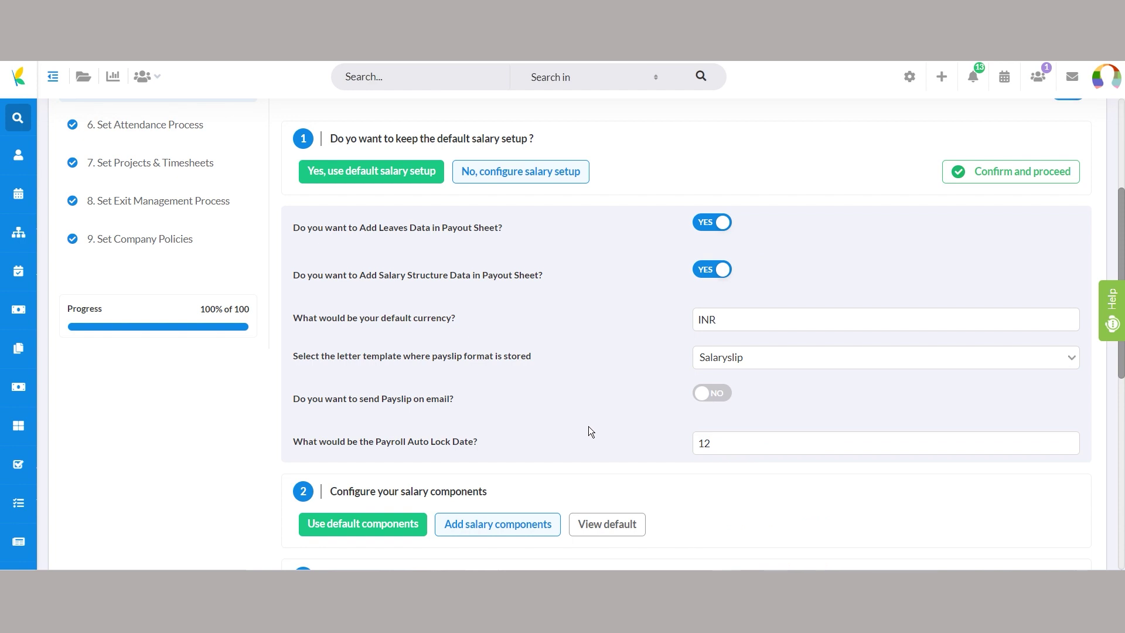
click(716, 394)
click(716, 394)
Confirm the salary setup, reopen the salary components step and open the Add salary components form
click(983, 184)
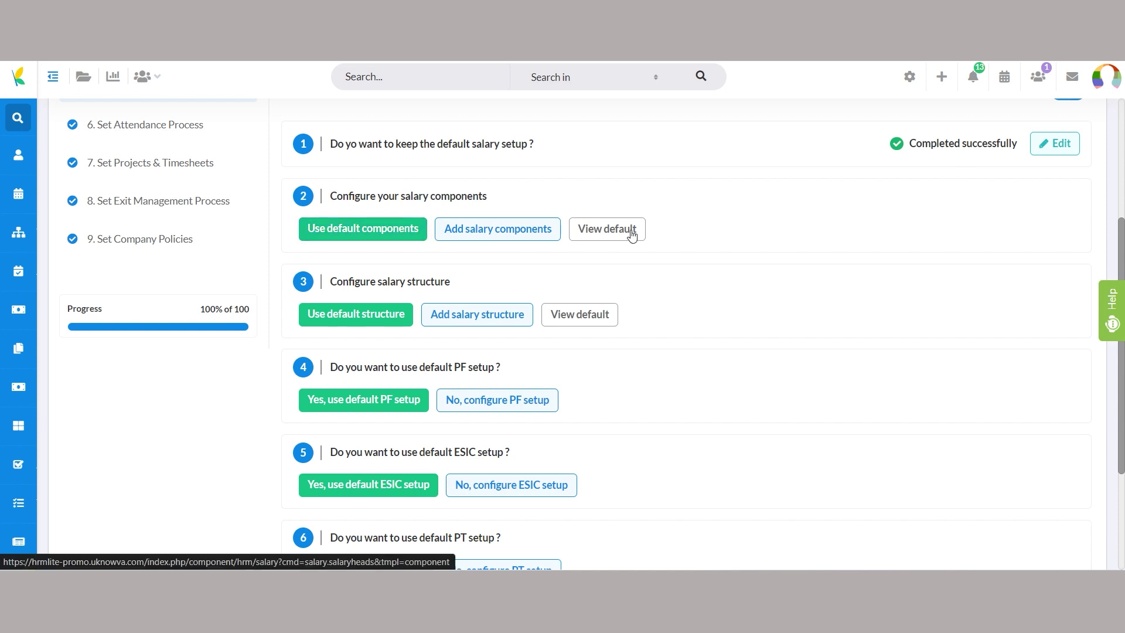
click(342, 235)
click(1057, 202)
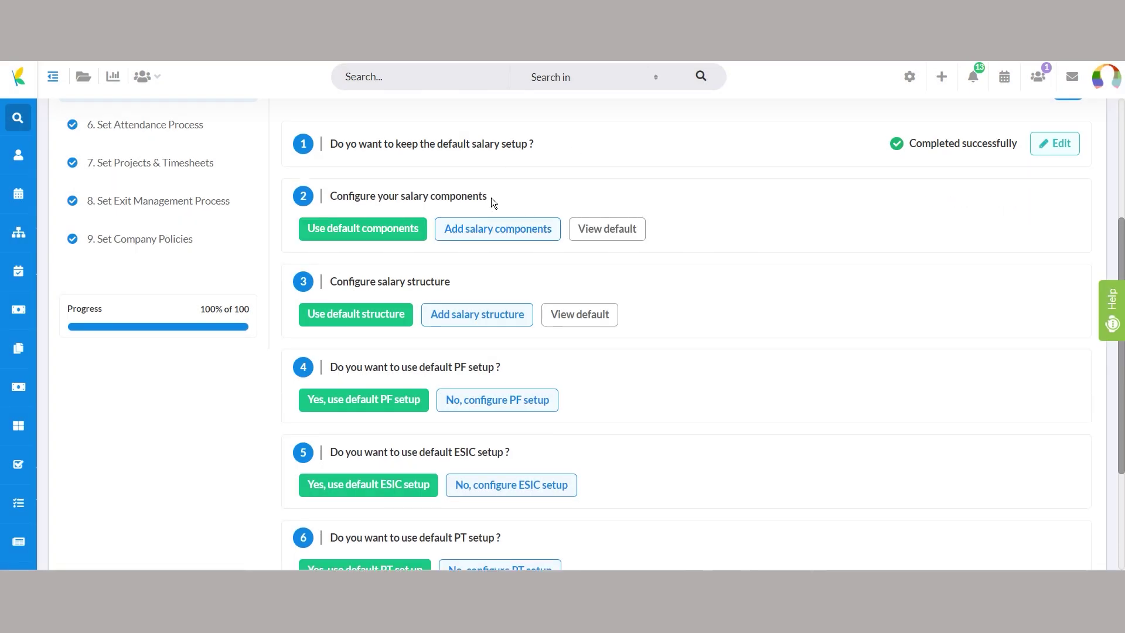
click(494, 228)
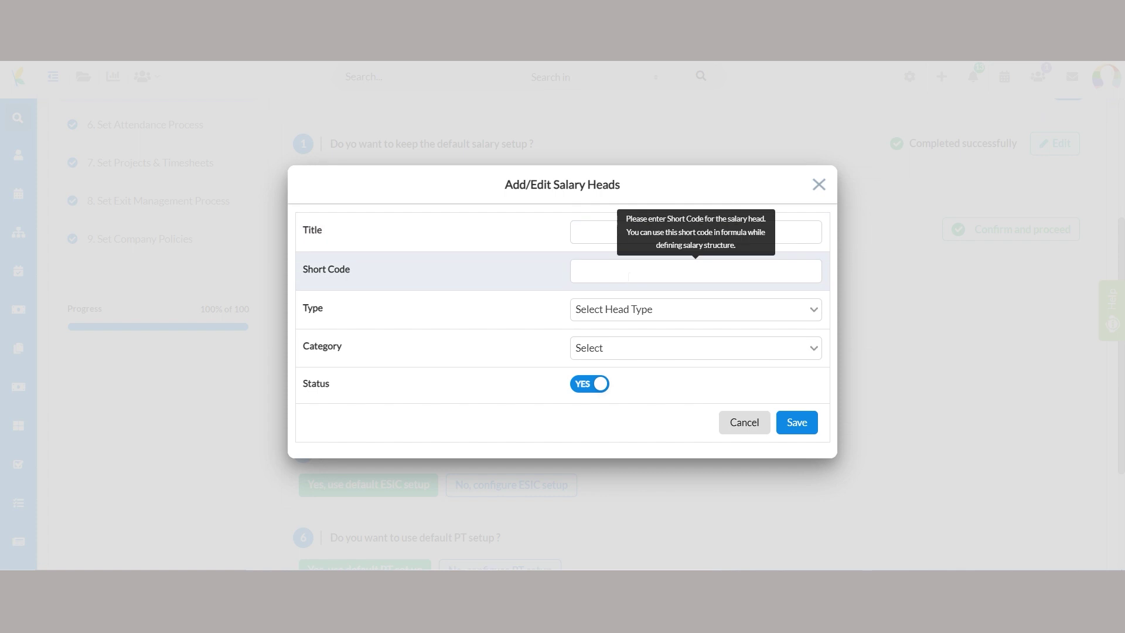
Inspect the salary head type and category choices and toggle status, leaving it blank with status YES
click(636, 310)
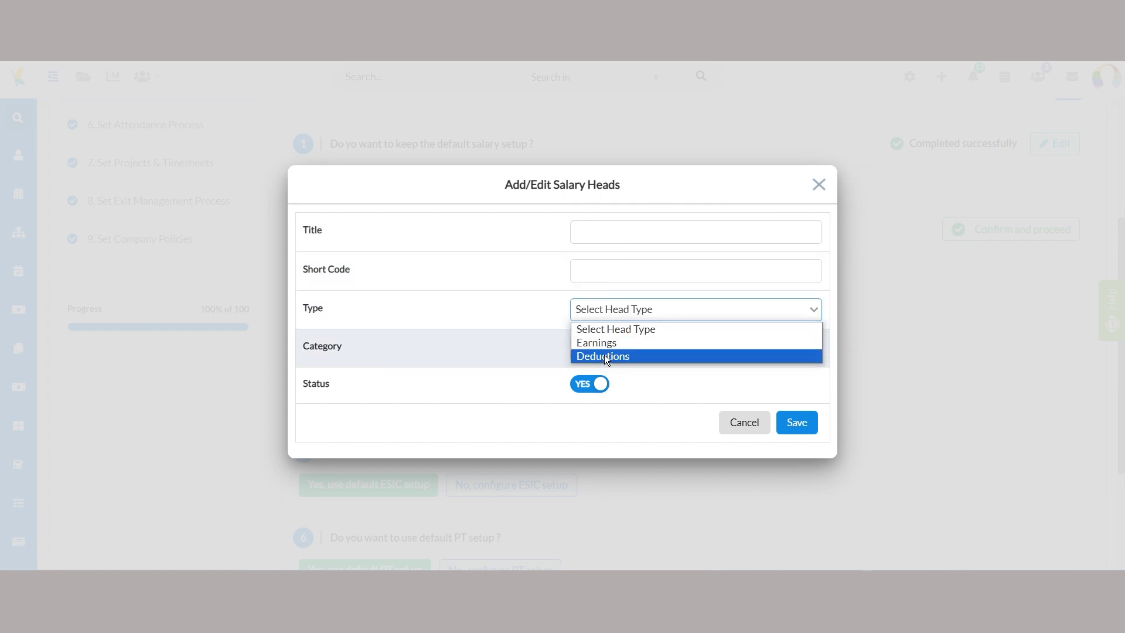
click(525, 311)
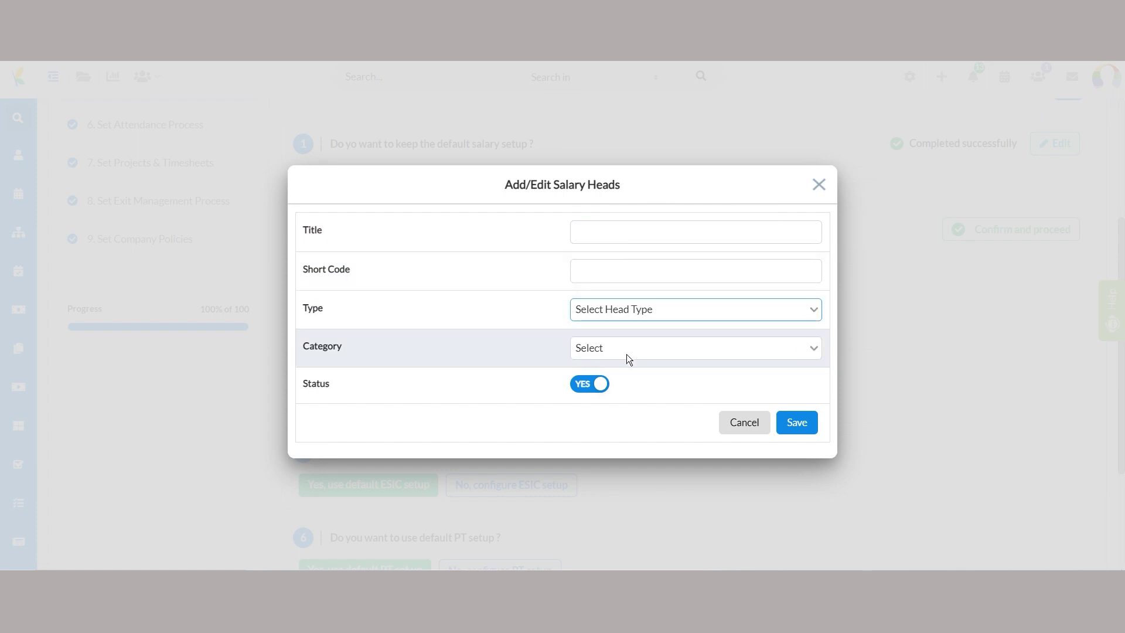
click(627, 353)
click(473, 296)
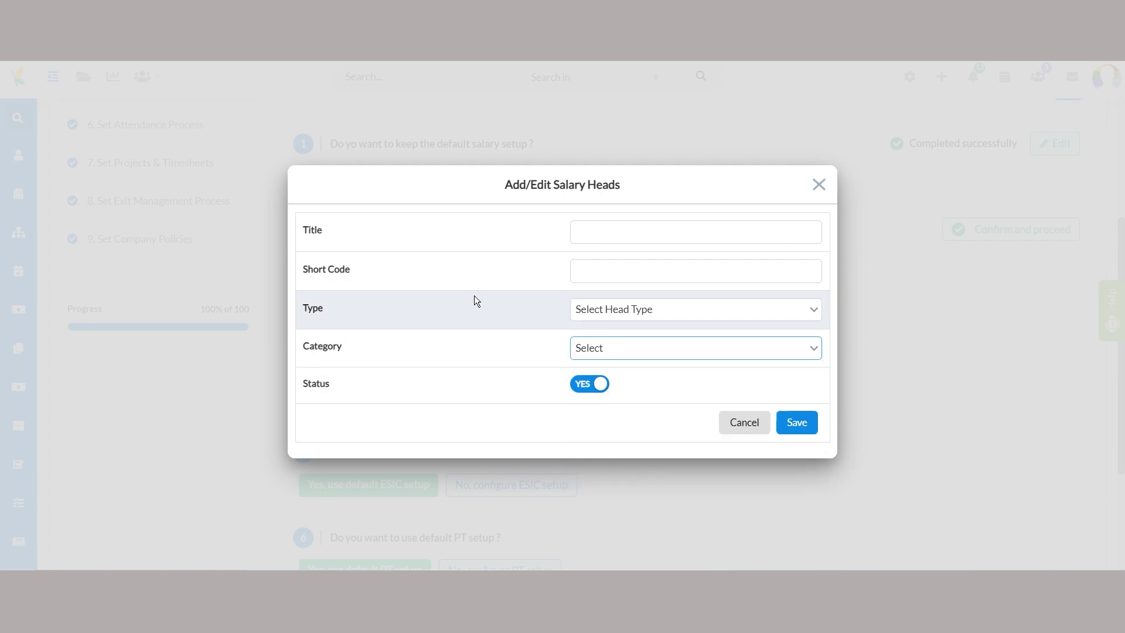
click(589, 384)
click(589, 384)
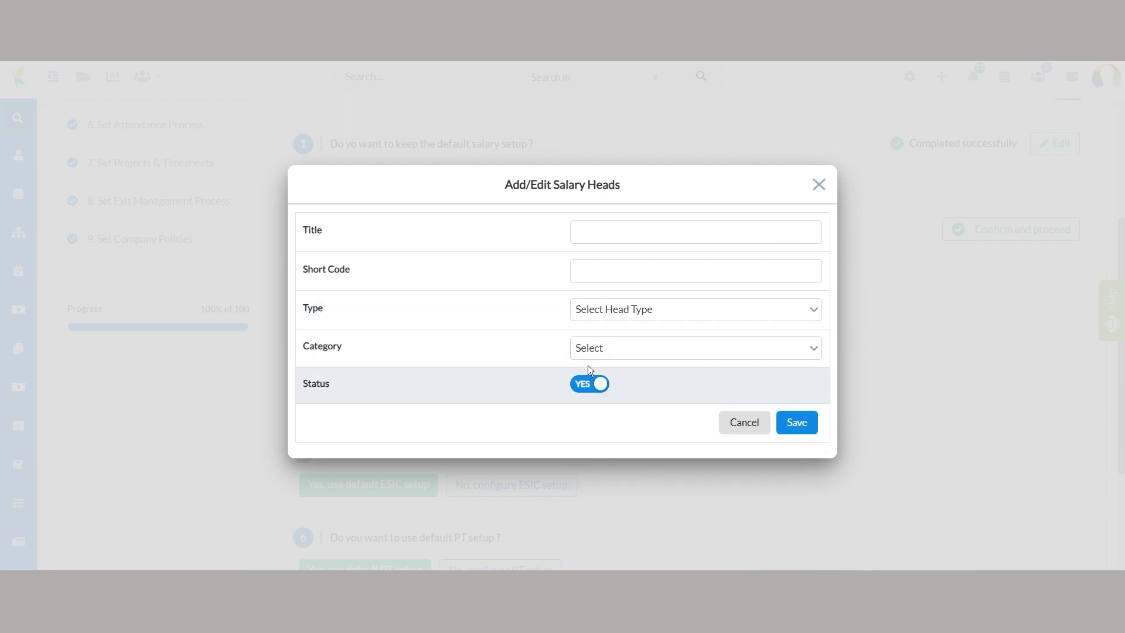
Close the new salary head form and scroll the 23 default salary heads, Stipend to Travel Allowance
click(819, 184)
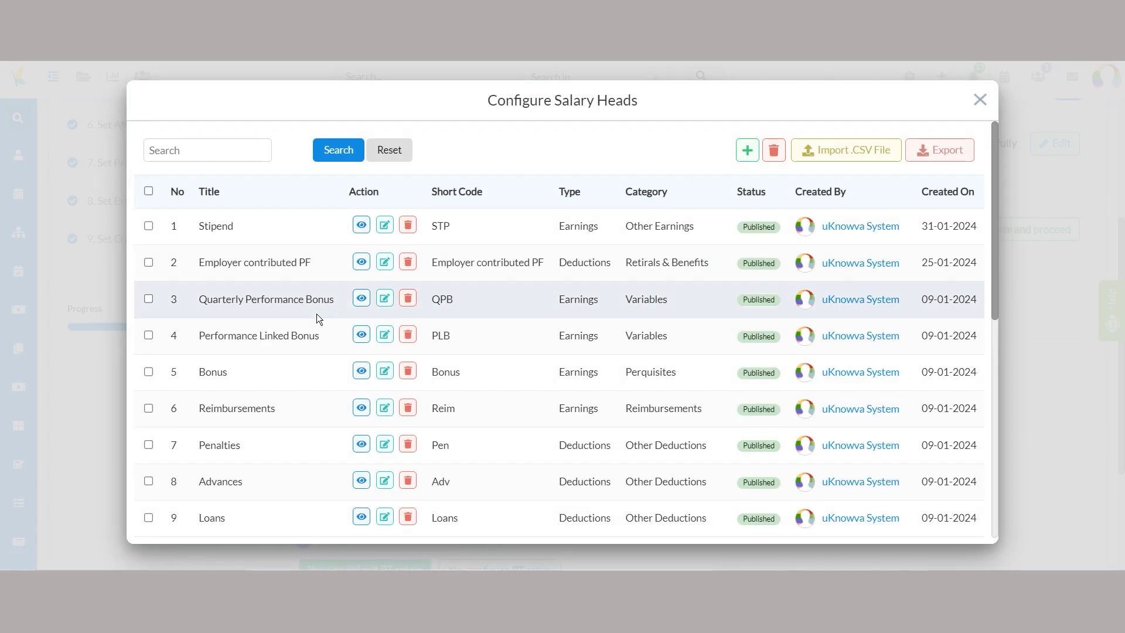
scroll(455, 306, down, 2)
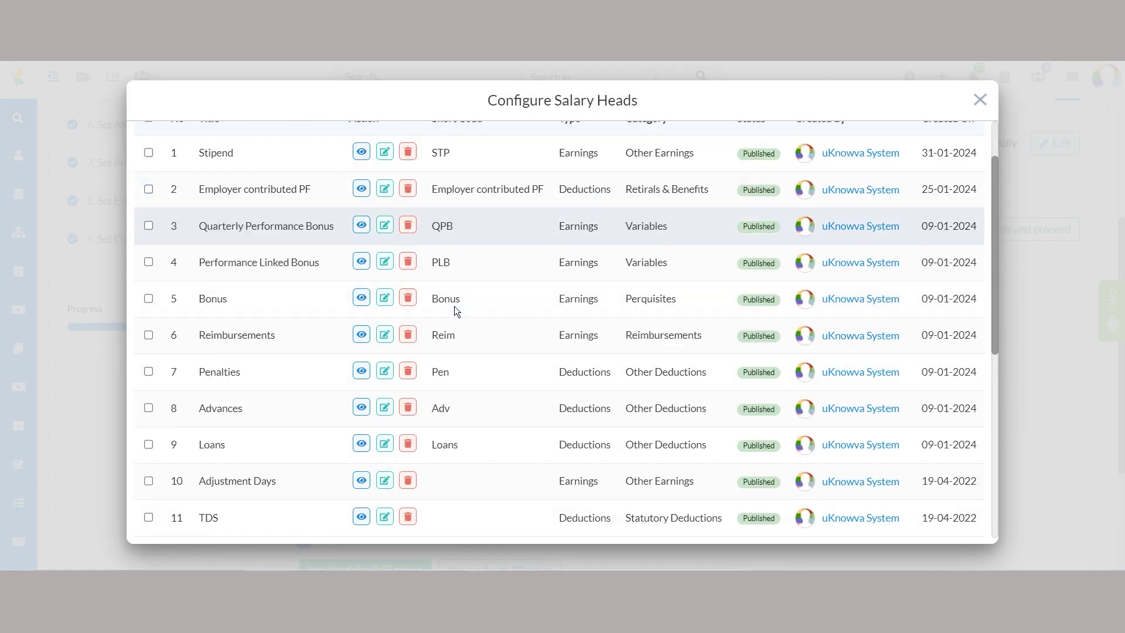
scroll(456, 350, down, 3)
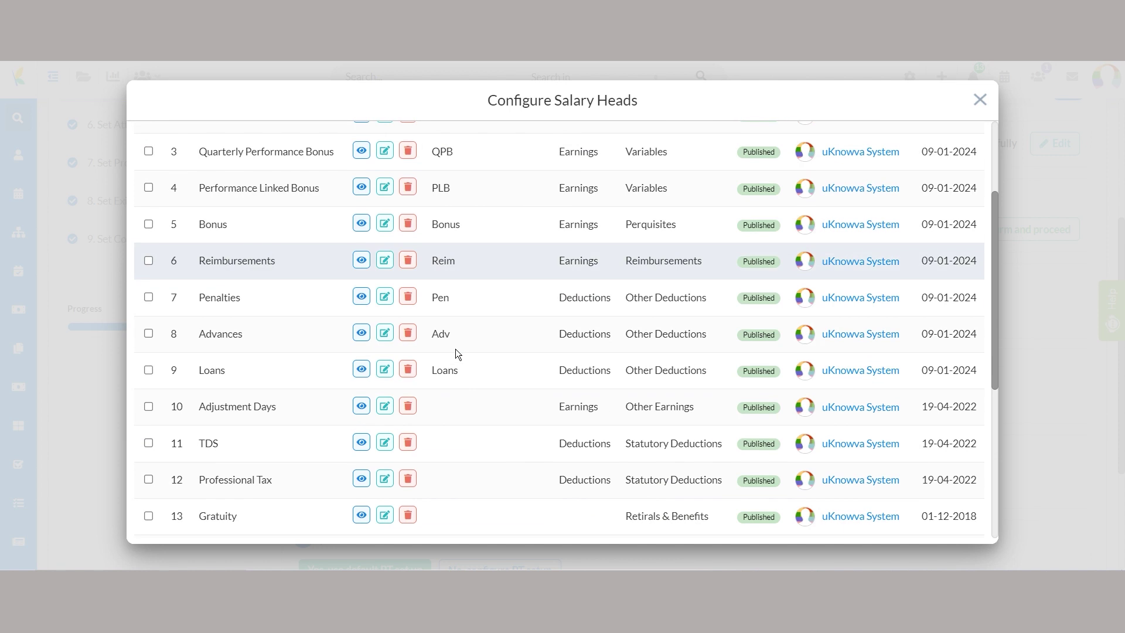
scroll(346, 420, down, 2)
scroll(344, 426, down, 2)
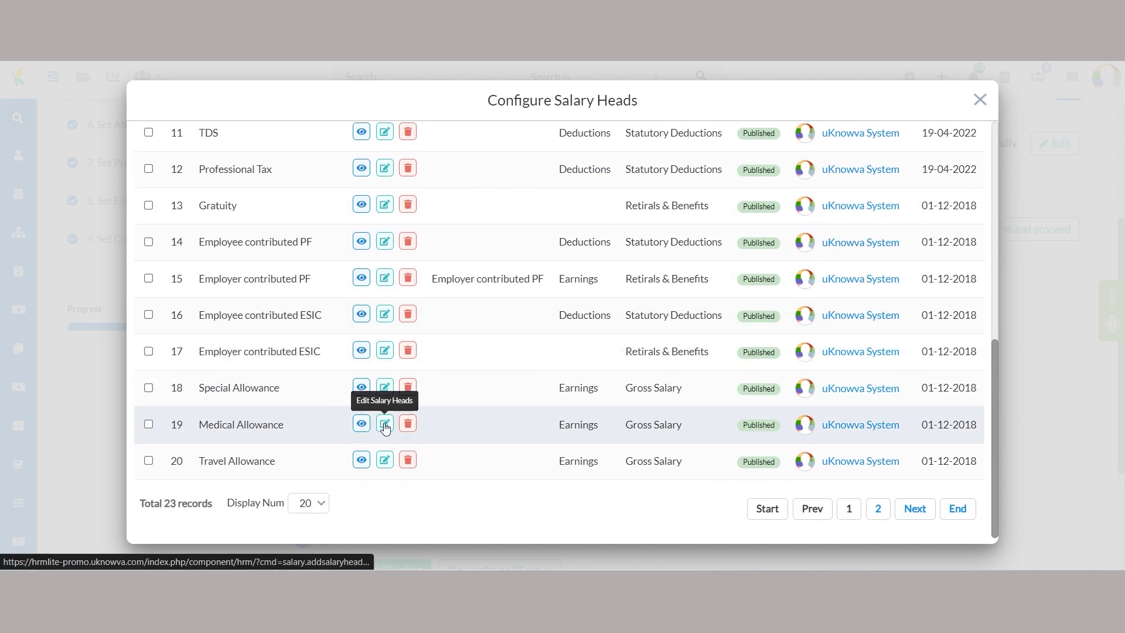
scroll(484, 365, up, 6)
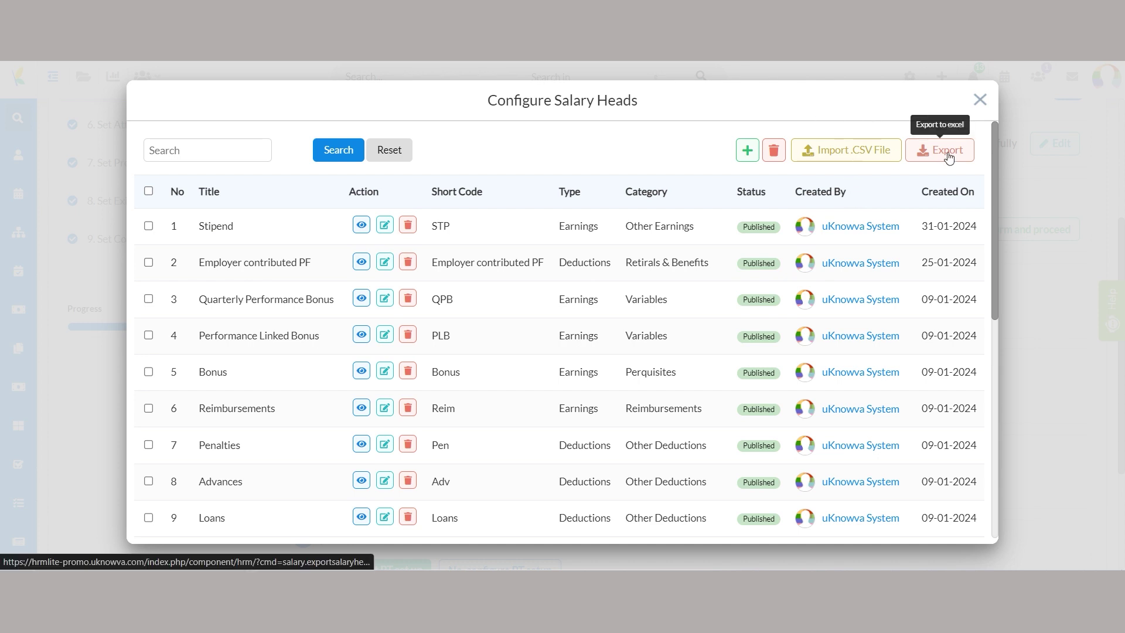
Close the default heads list, confirm salary components, accept the default structure and reopen step 3
click(980, 101)
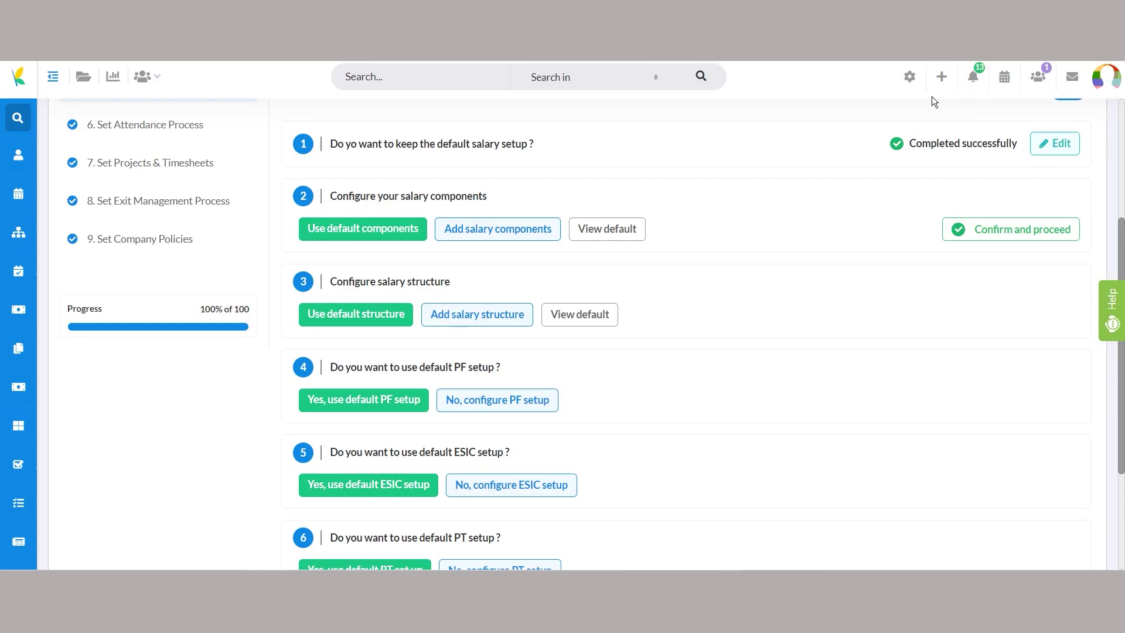
click(996, 229)
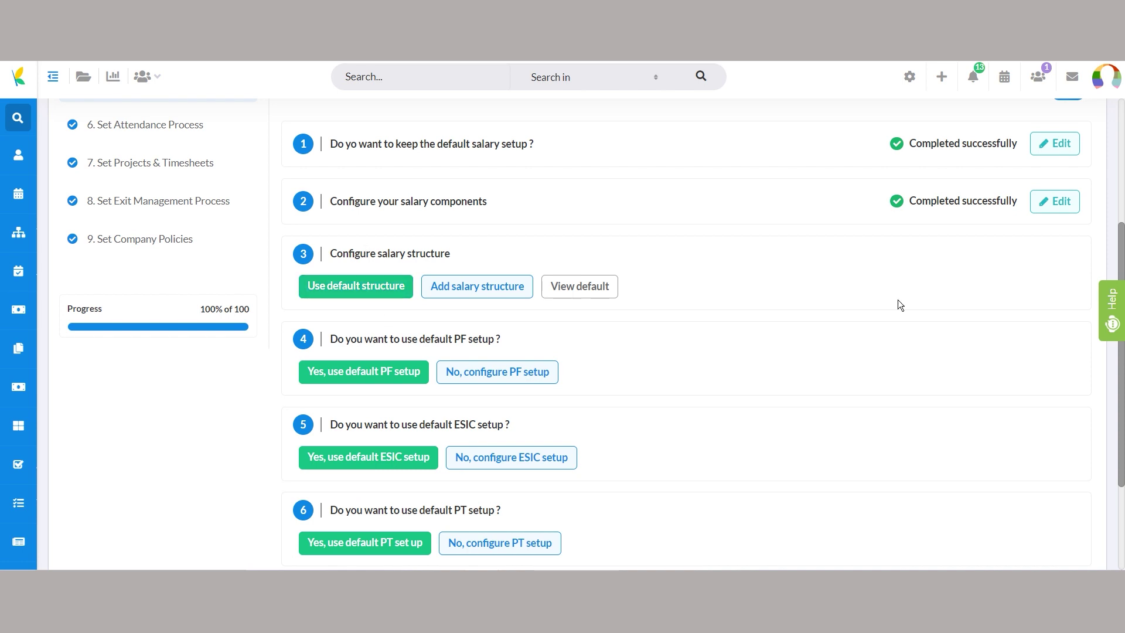
click(375, 293)
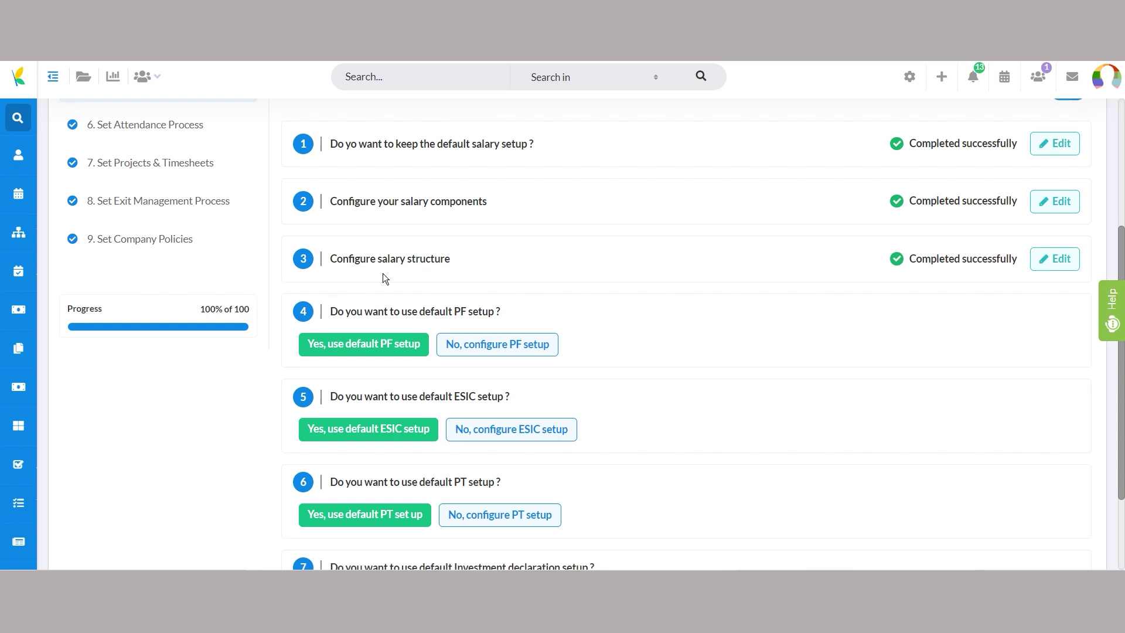
click(1065, 261)
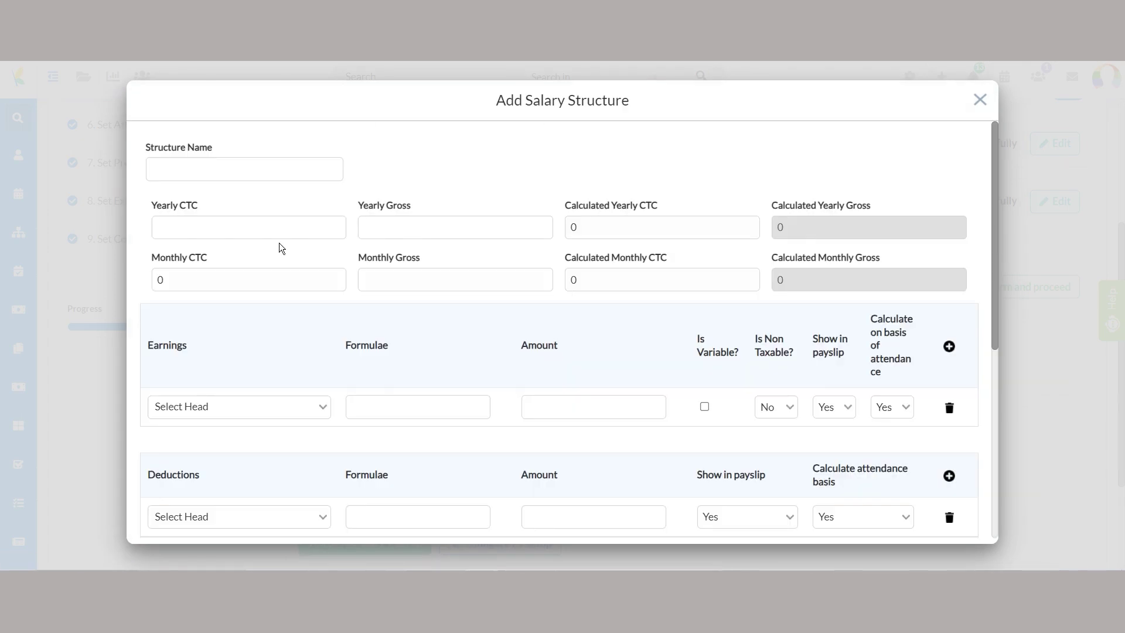
Browse the earnings and deductions salary head lists in the Add Salary Structure form without choosing
mouse_move(252, 228)
mouse_move(455, 228)
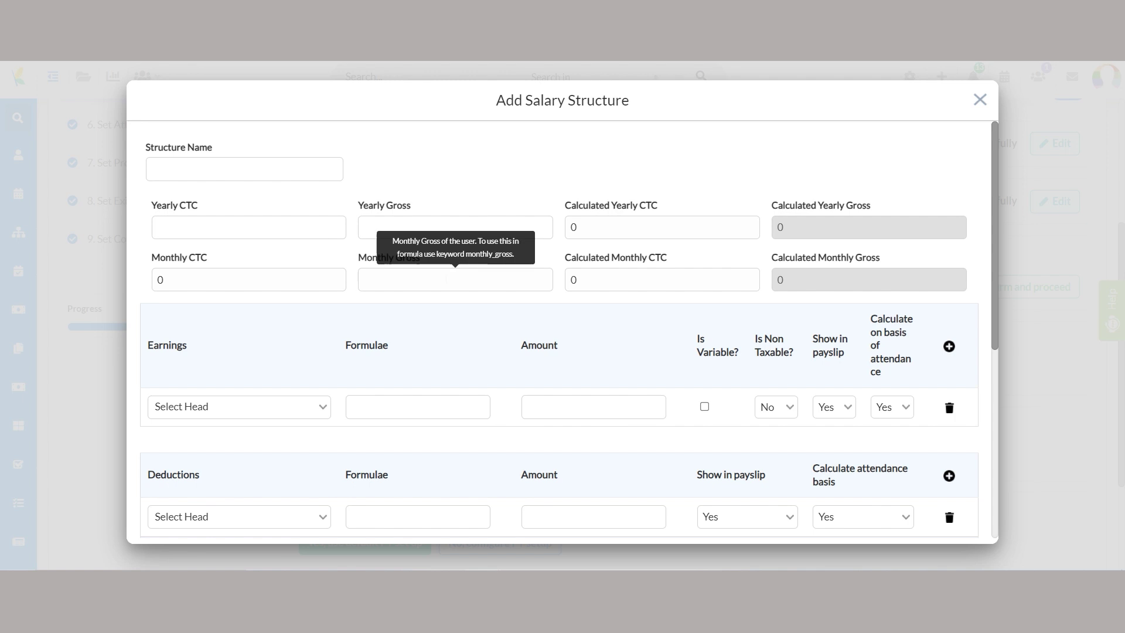
scroll(431, 241, down, 3)
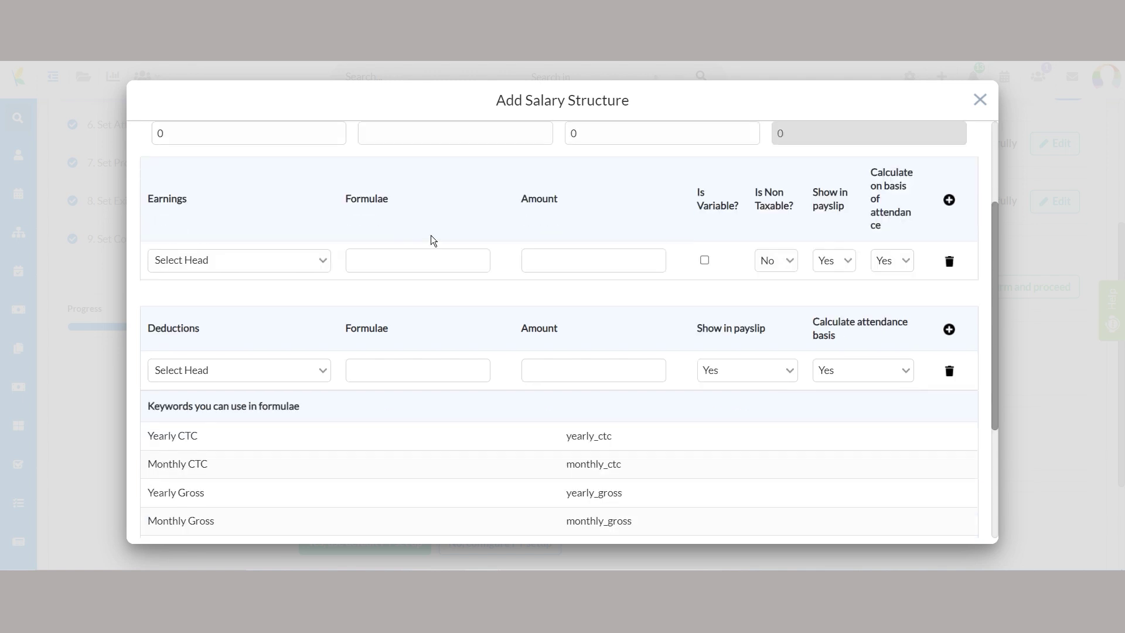
click(252, 260)
scroll(264, 334, down, 3)
click(262, 273)
click(263, 375)
scroll(246, 425, down, 3)
scroll(234, 415, up, 3)
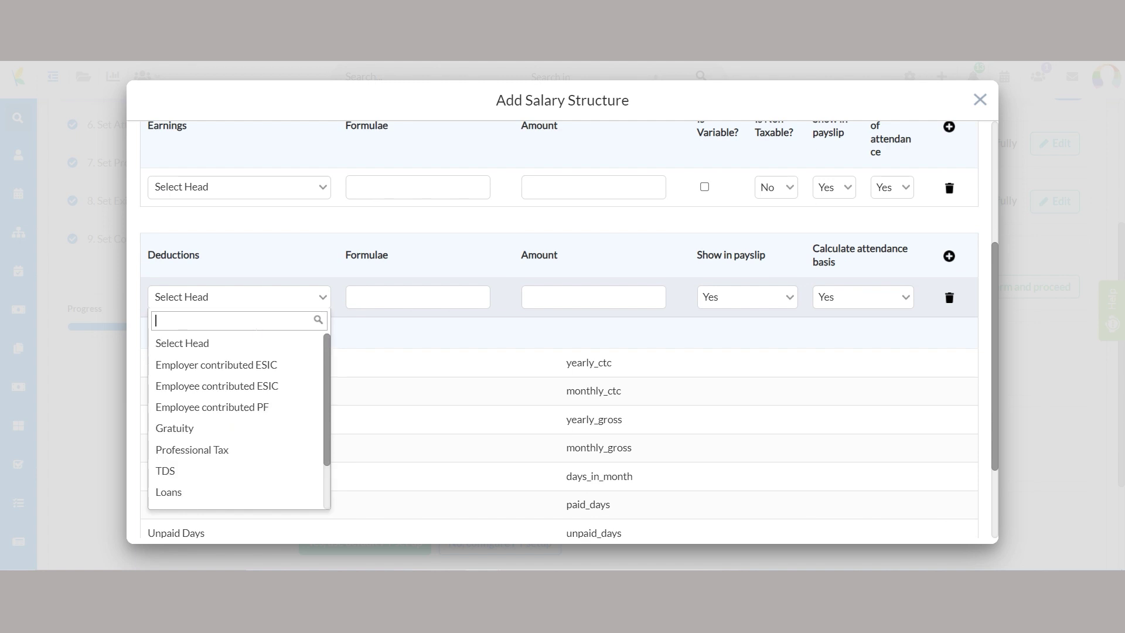
click(253, 302)
scroll(692, 277, up, 3)
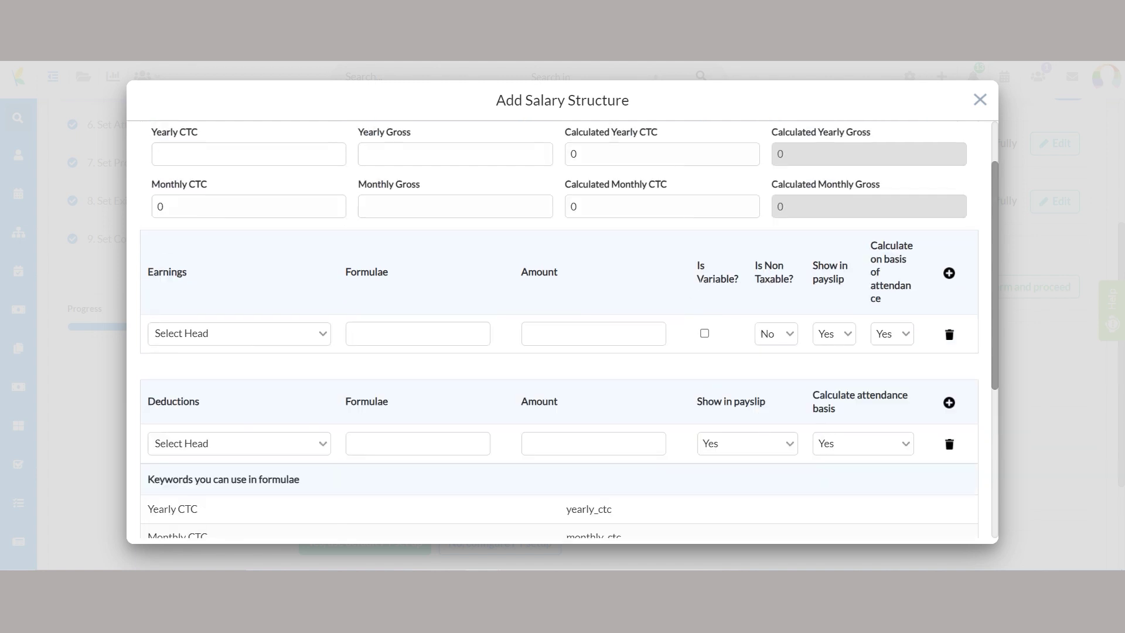
Mark the earning variable, taxable and shown on payslip, then discard the form and preview the default
click(705, 334)
click(786, 336)
click(787, 337)
scroll(744, 341, down, 1)
click(835, 269)
click(834, 270)
scroll(751, 248, down, 3)
click(736, 230)
scroll(786, 283, down, 1)
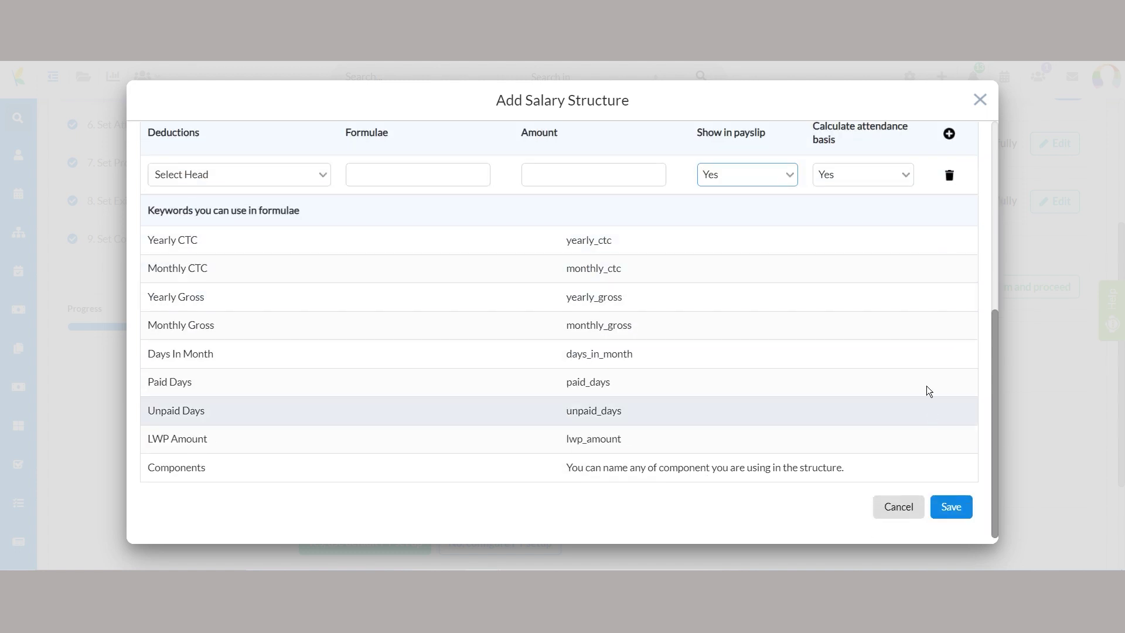
click(980, 100)
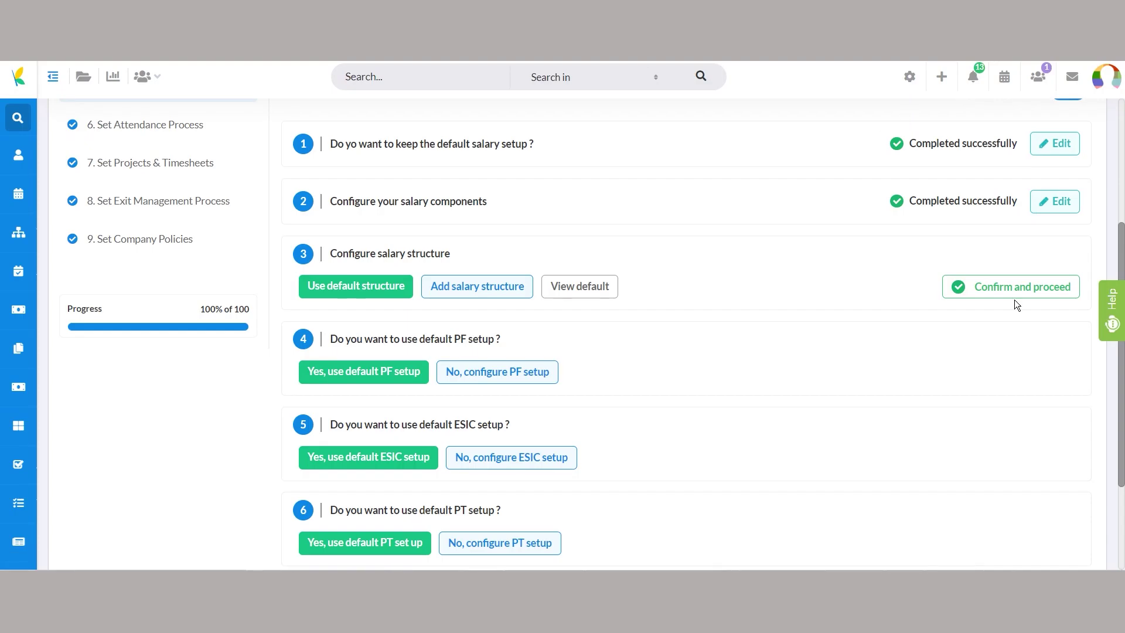
click(587, 295)
Confirm the salary structure step, then switch PF to custom configuration and confirm it
click(1035, 282)
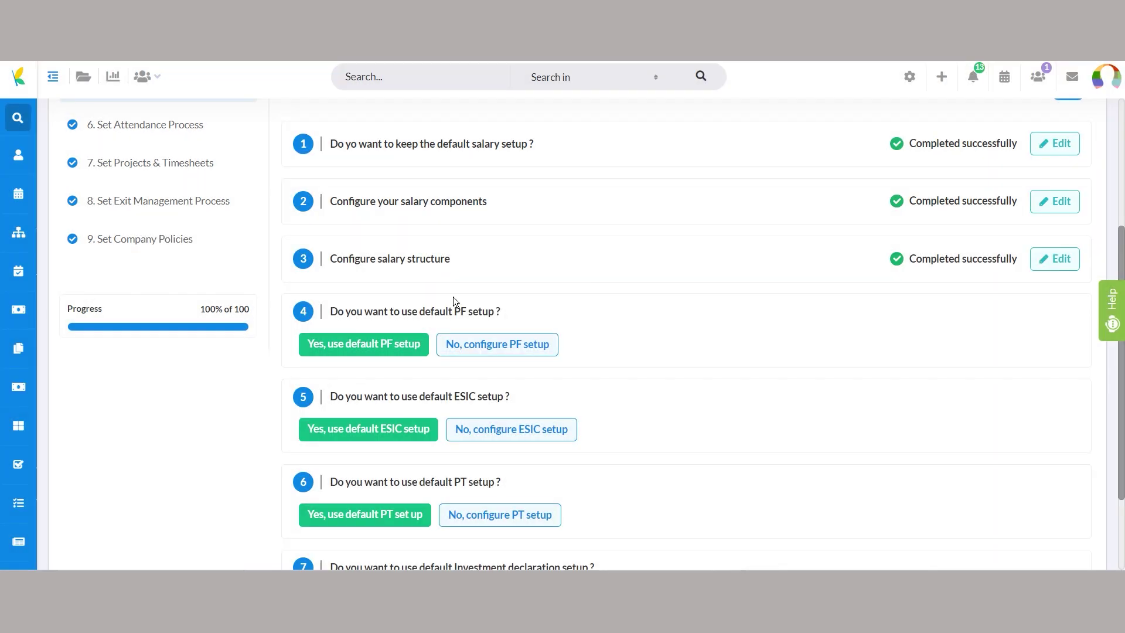
scroll(454, 296, down, 1)
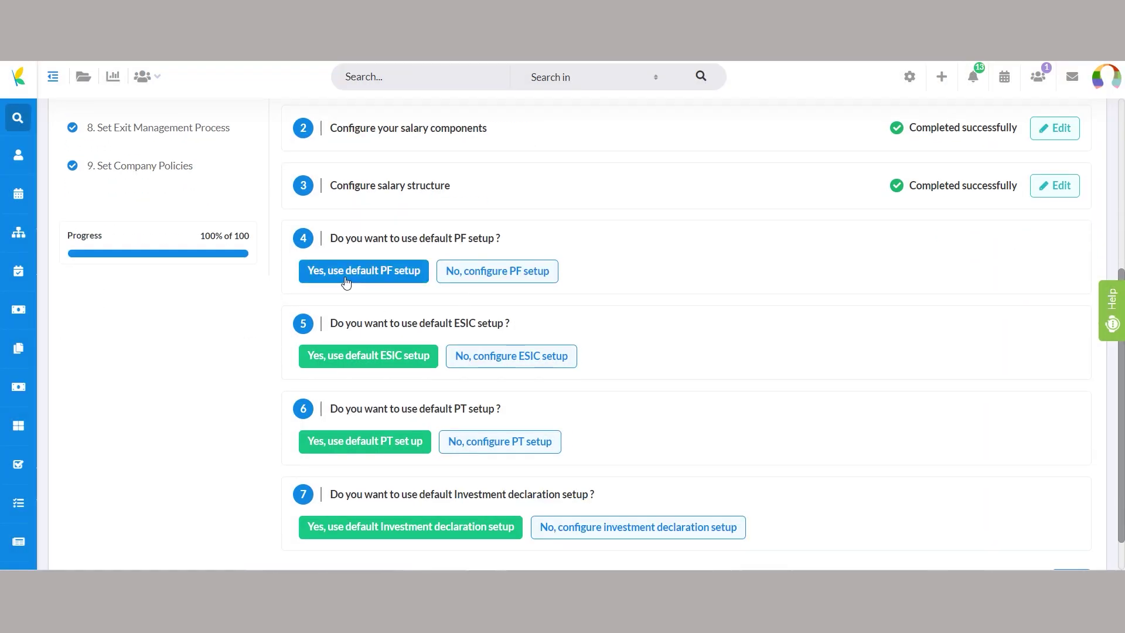
click(420, 285)
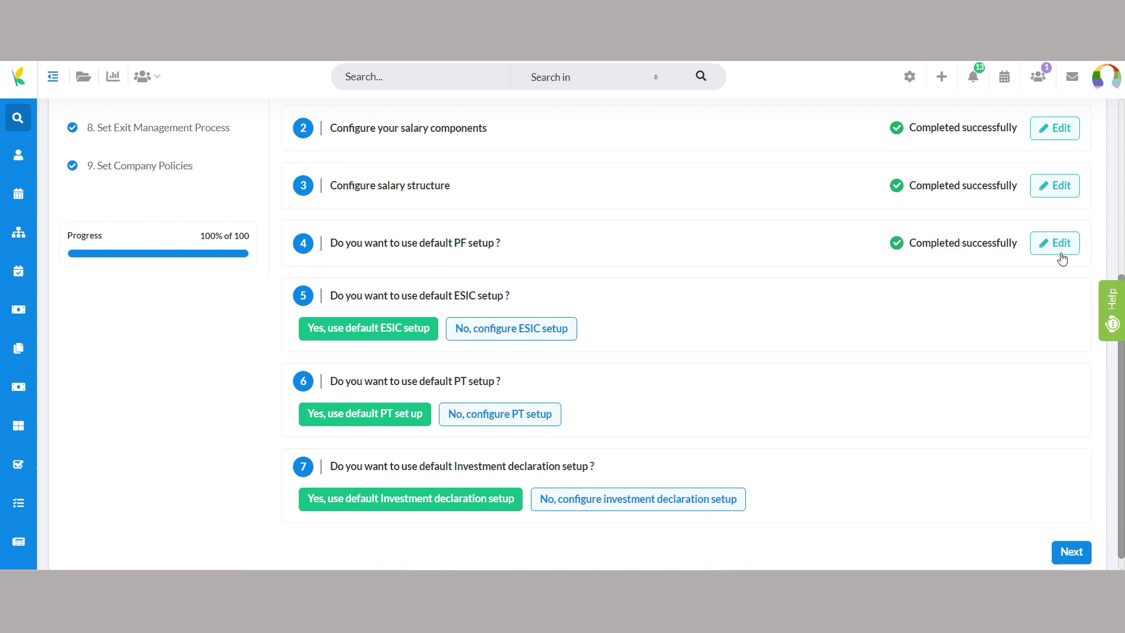
click(1065, 246)
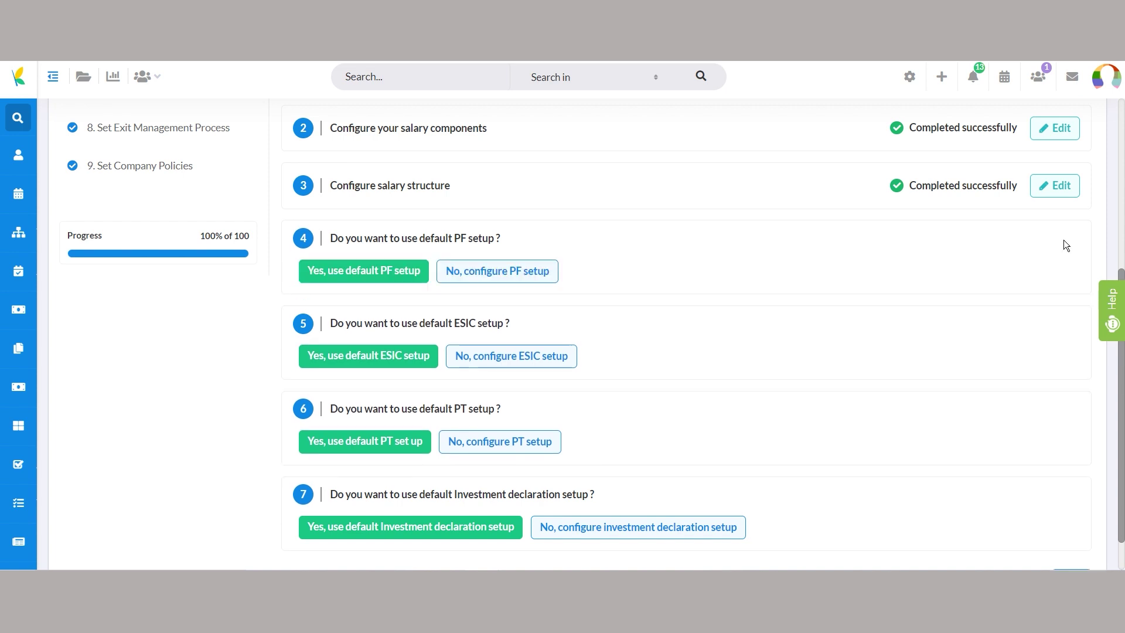
click(515, 279)
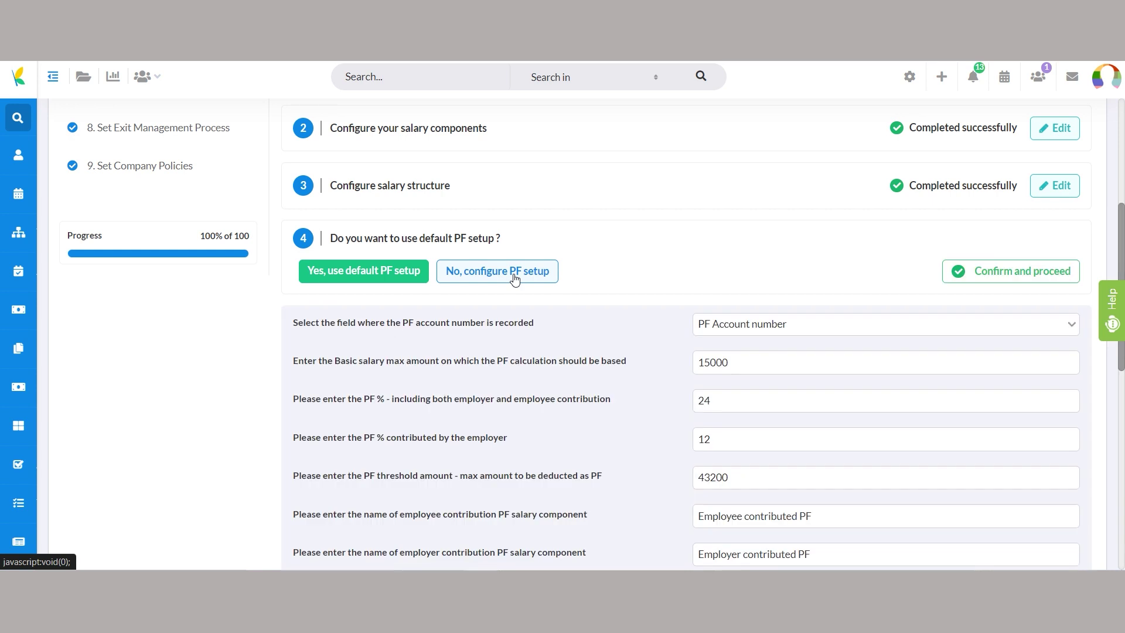
click(1017, 274)
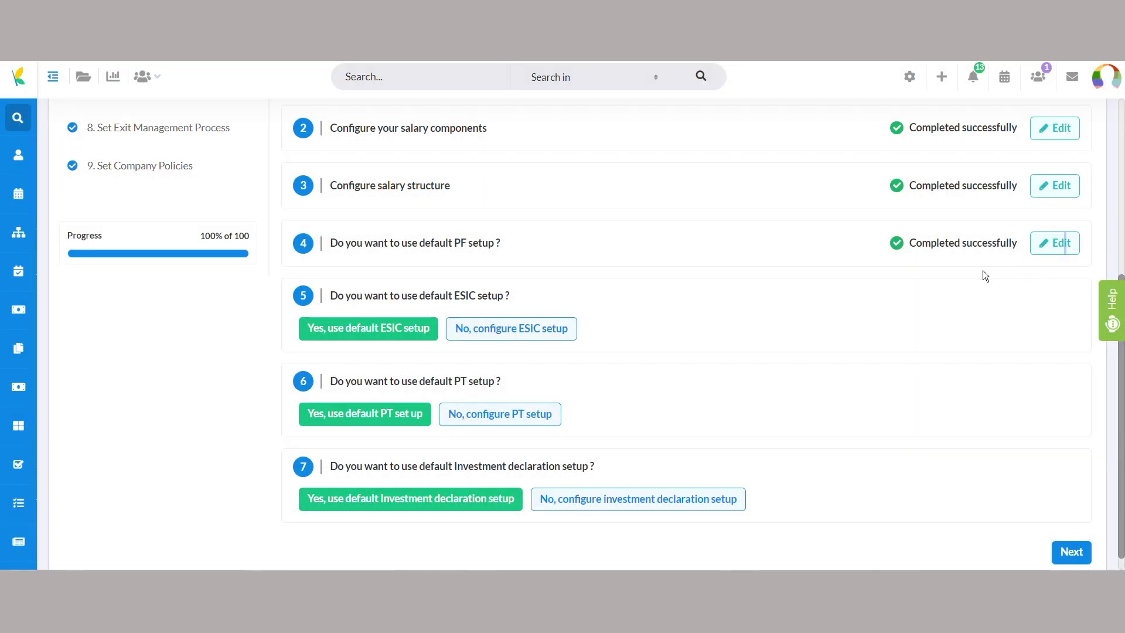
Switch ESIC to custom configuration and confirm it, then accept the default PT setup
scroll(621, 229, down, 1)
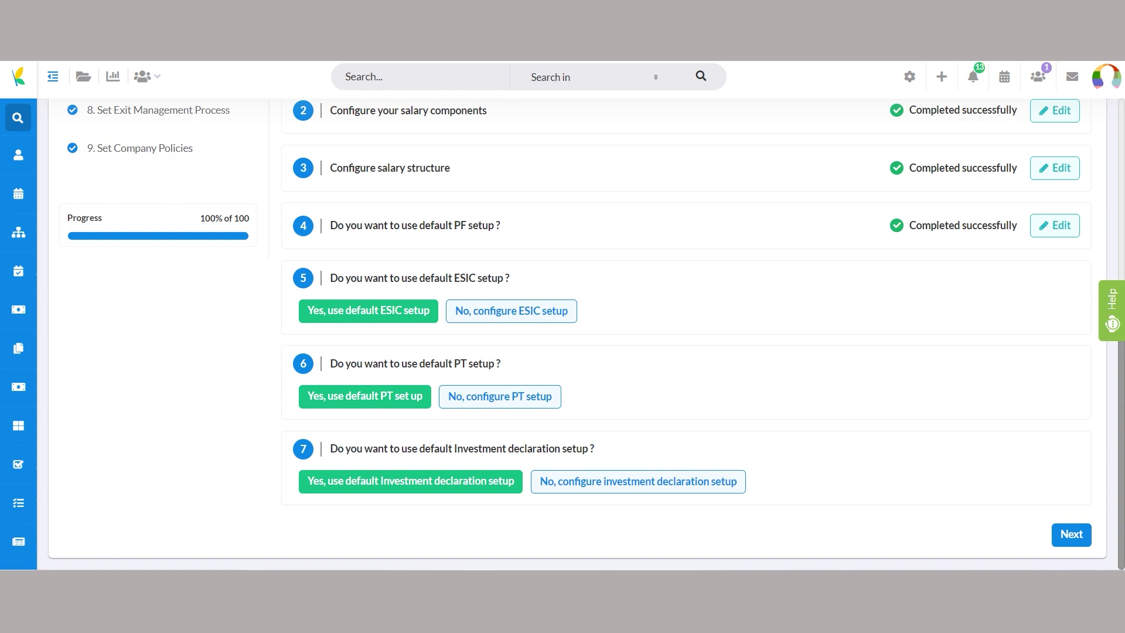
click(422, 297)
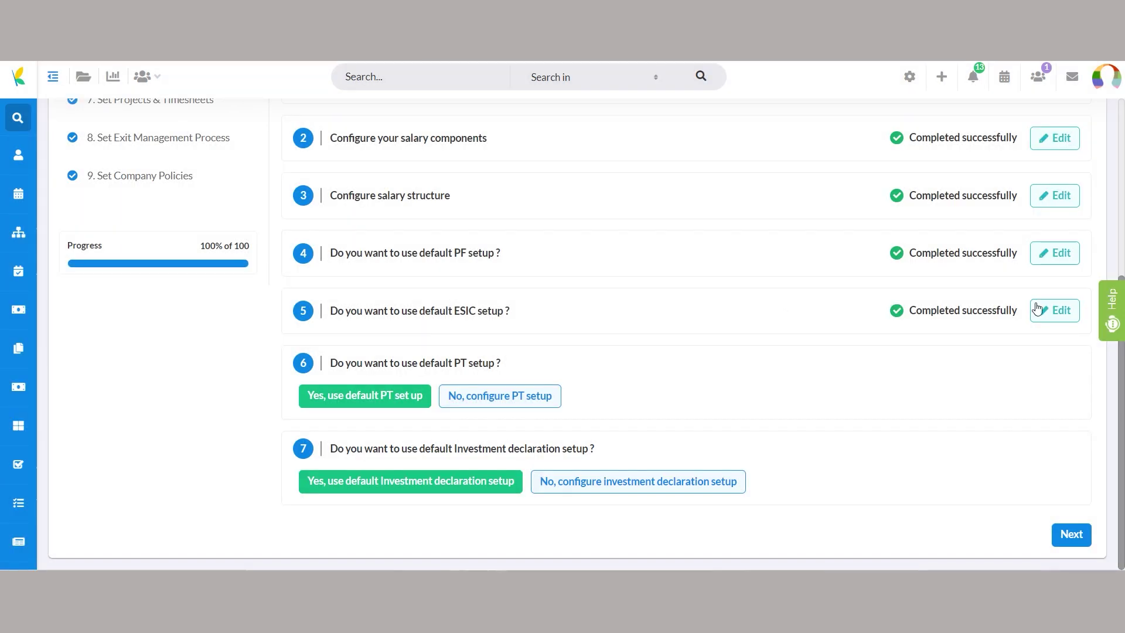
click(1055, 310)
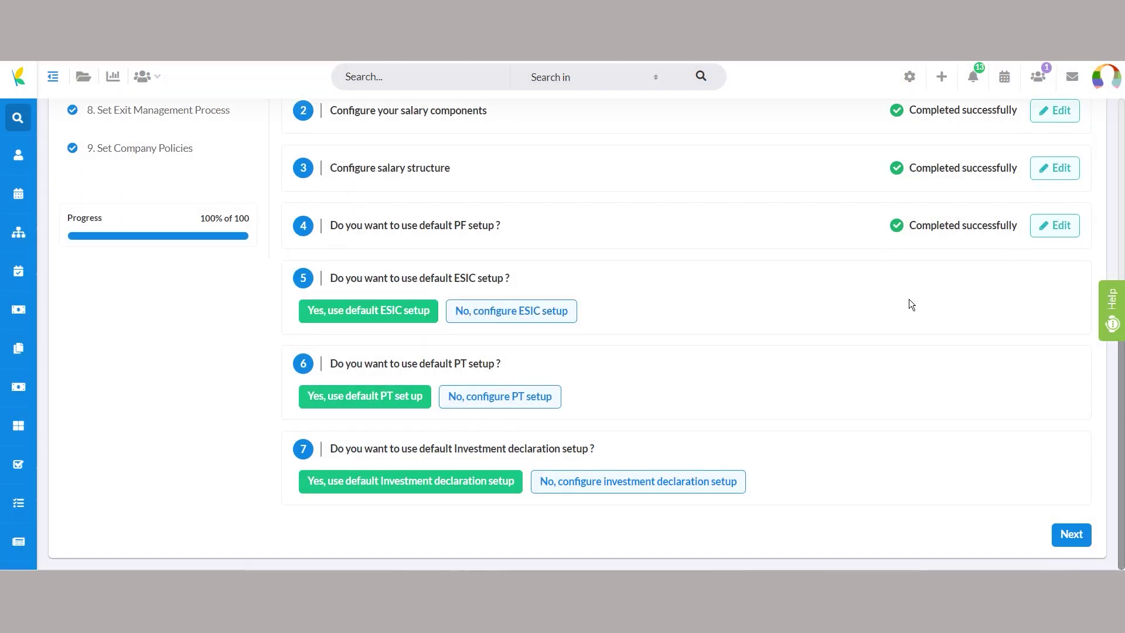
click(538, 318)
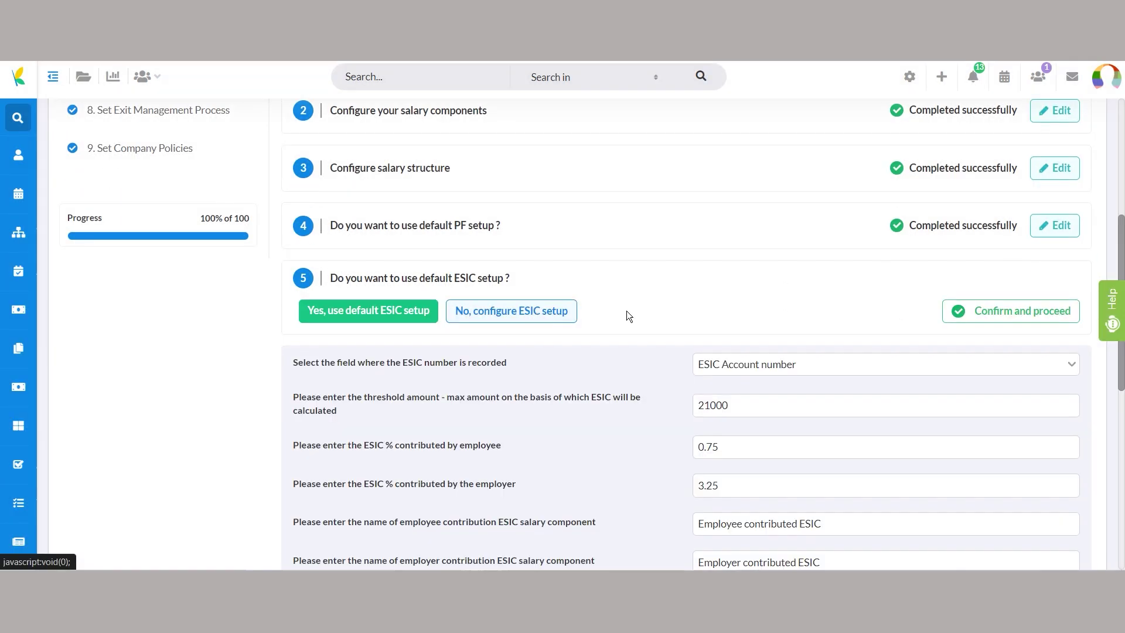
click(987, 310)
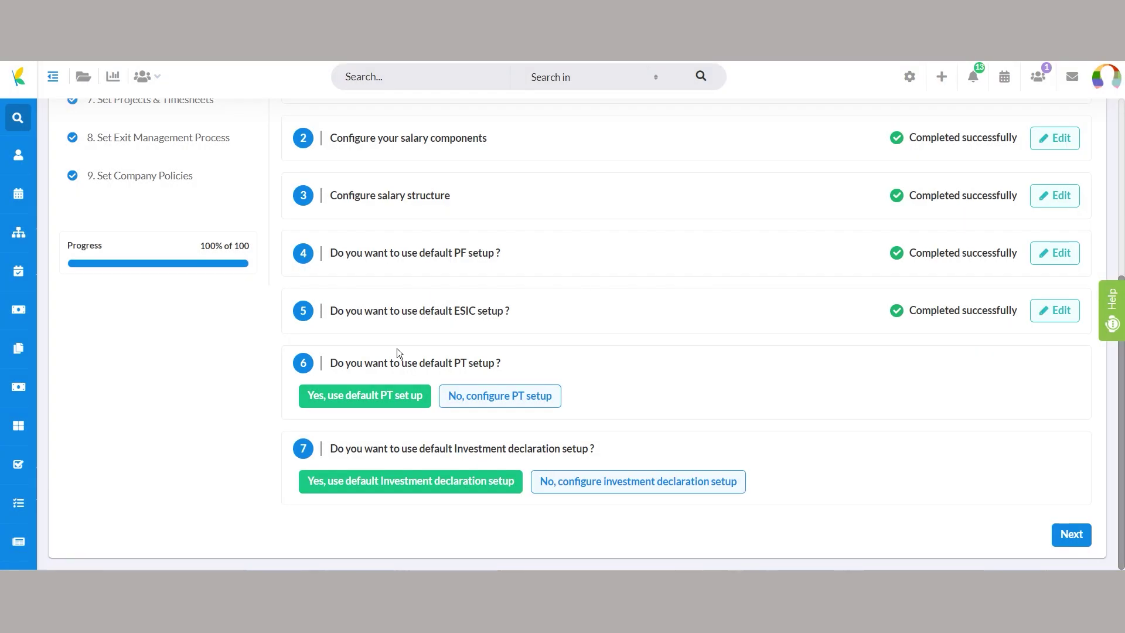
click(387, 401)
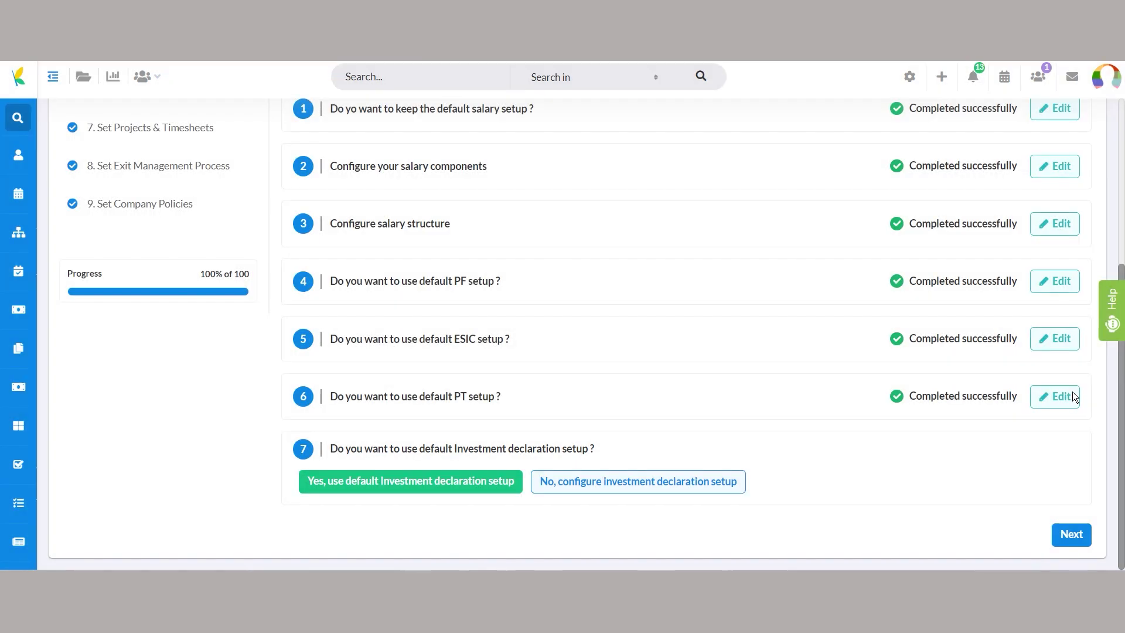
Reopen the PT question, switch it to custom configuration and confirm the settings
click(1074, 396)
click(495, 402)
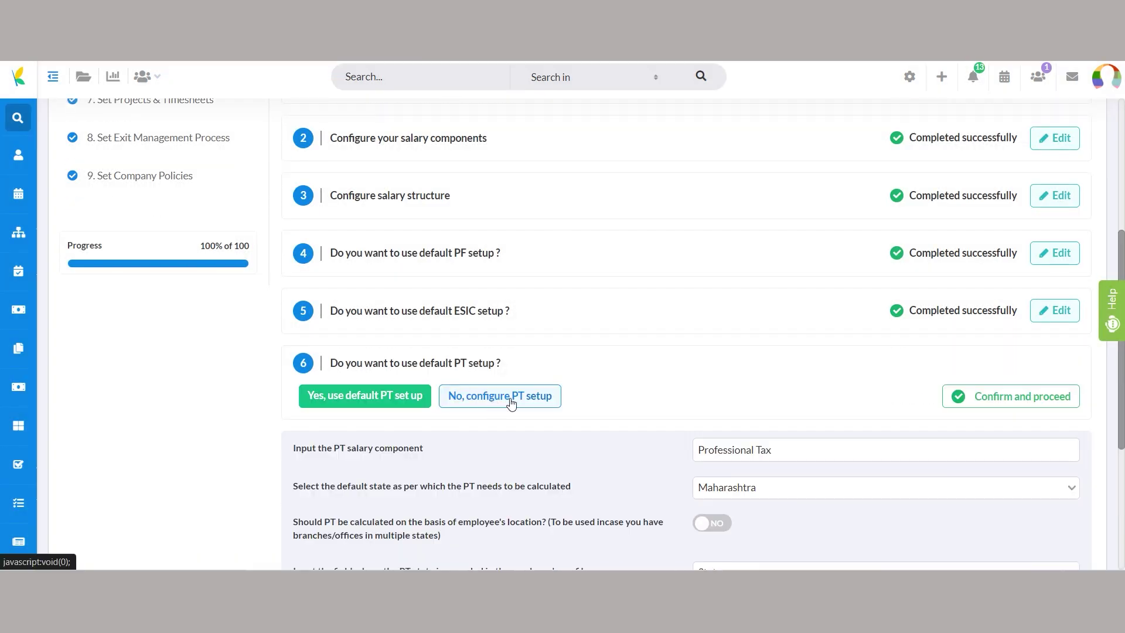
click(1032, 398)
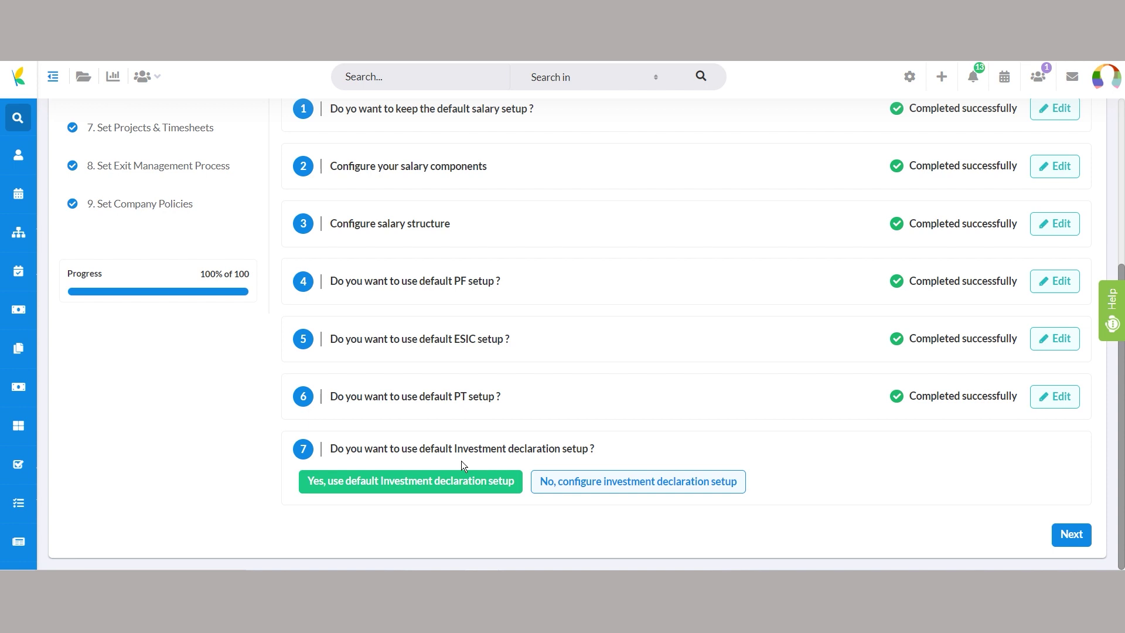
Switch investment declaration to custom settings, review them and confirm, completing payroll setup
click(459, 491)
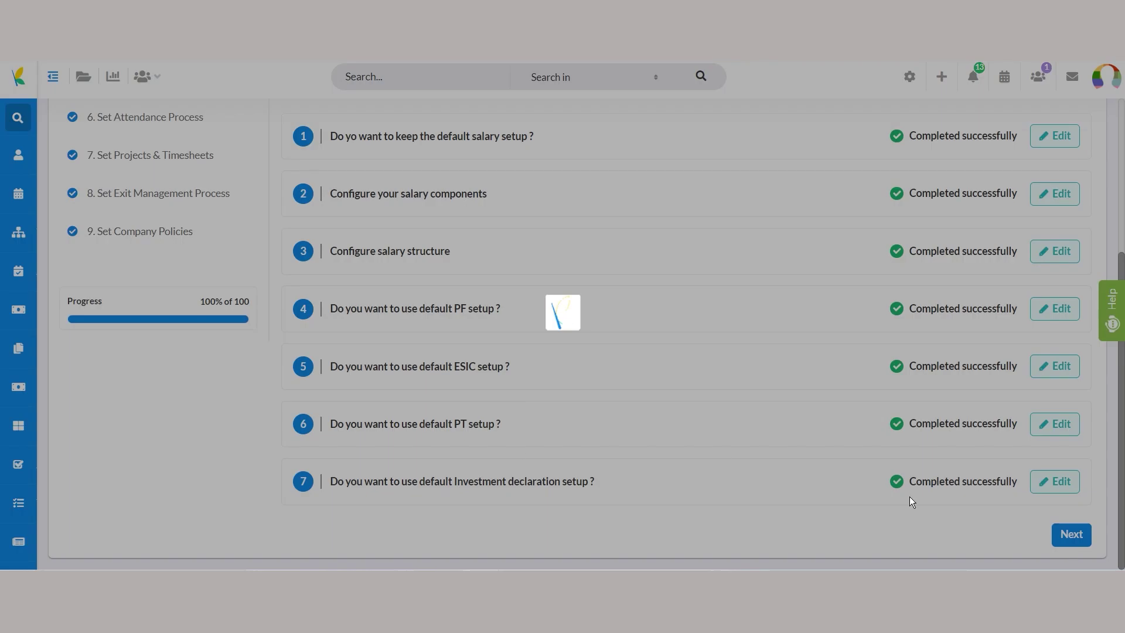
click(1067, 485)
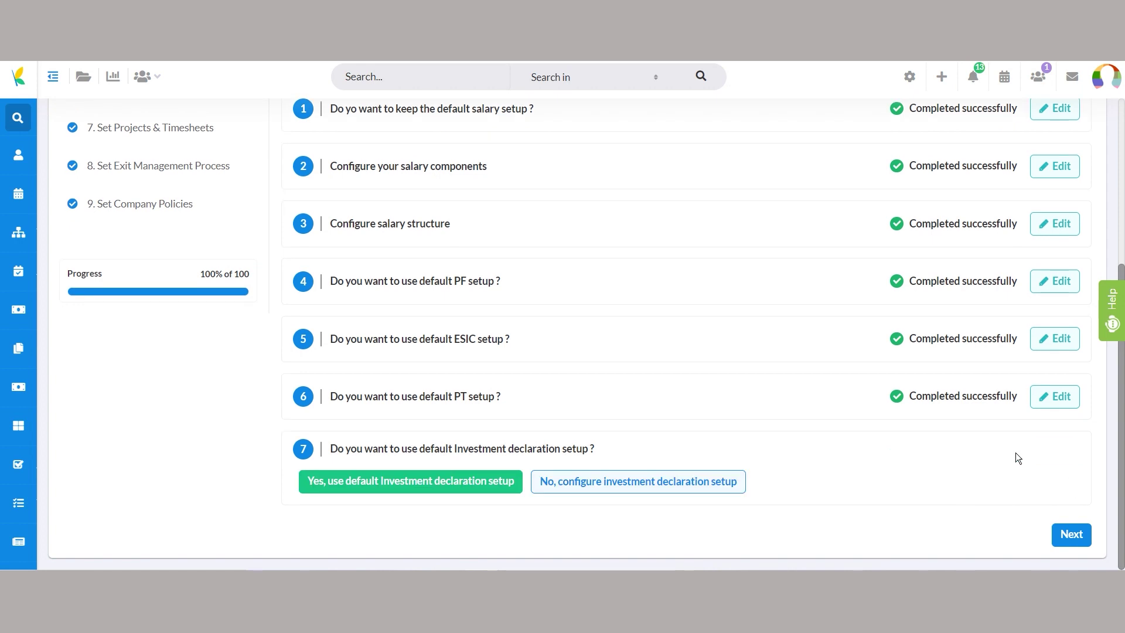
click(602, 486)
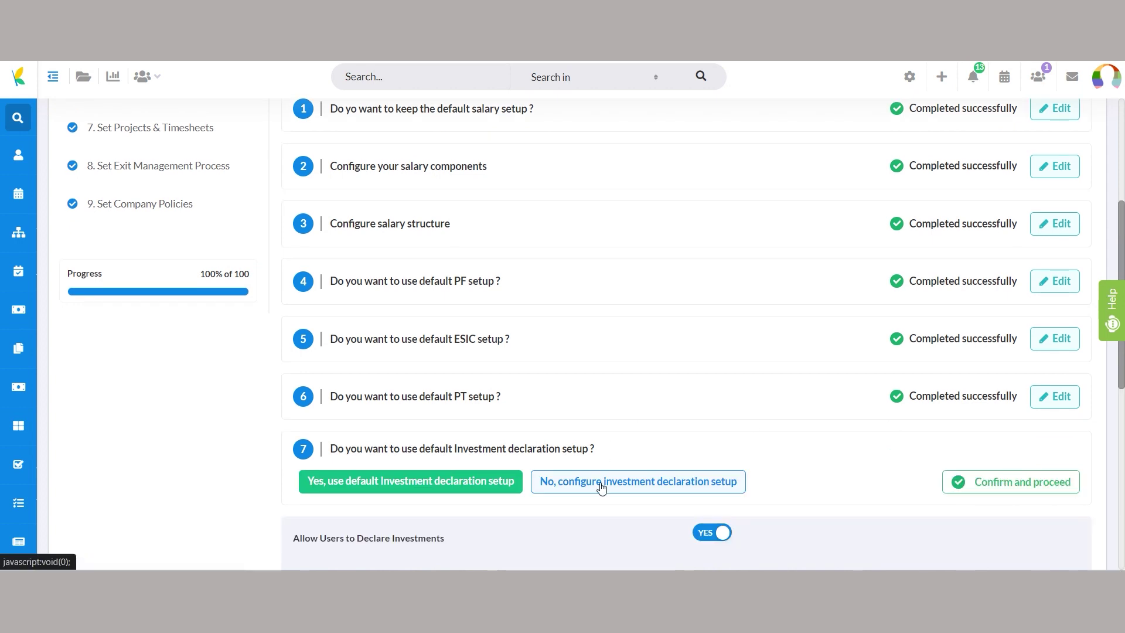
scroll(1017, 478, down, 5)
scroll(1003, 283, down, 3)
scroll(1001, 340, up, 6)
click(1000, 399)
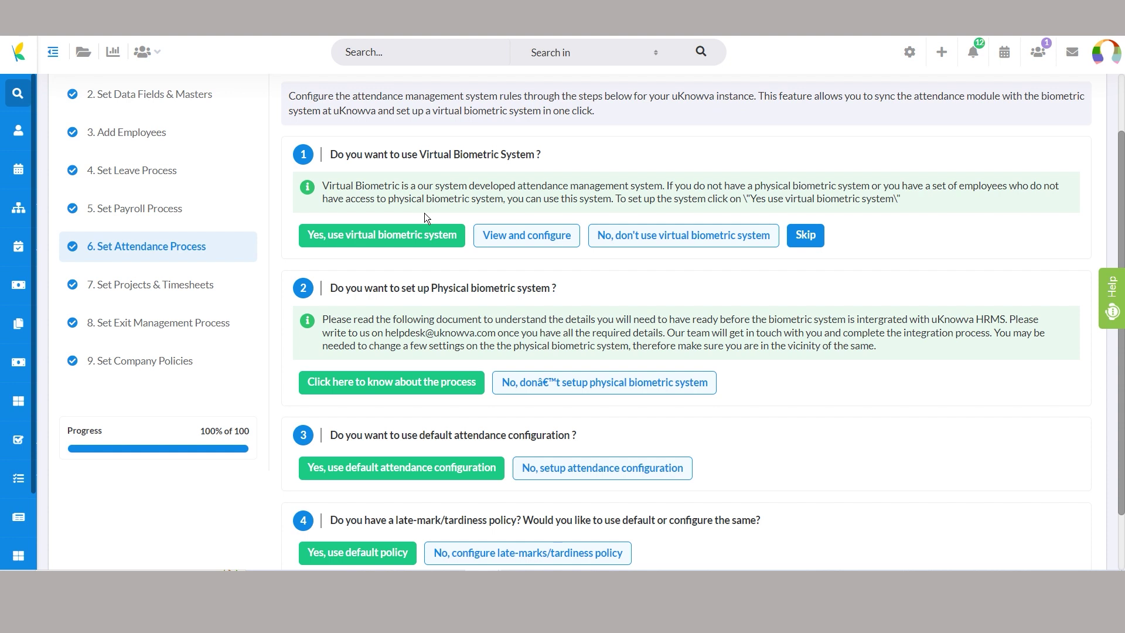
Reopen the virtual biometric question, review its settings, and decline the virtual biometric system
click(406, 235)
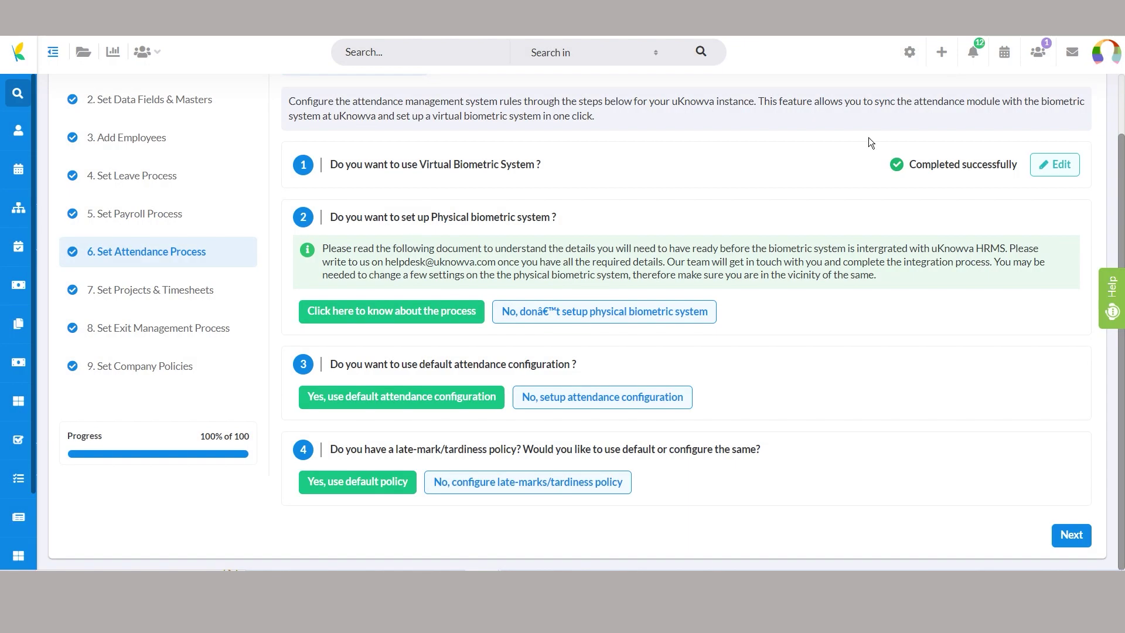
click(1065, 171)
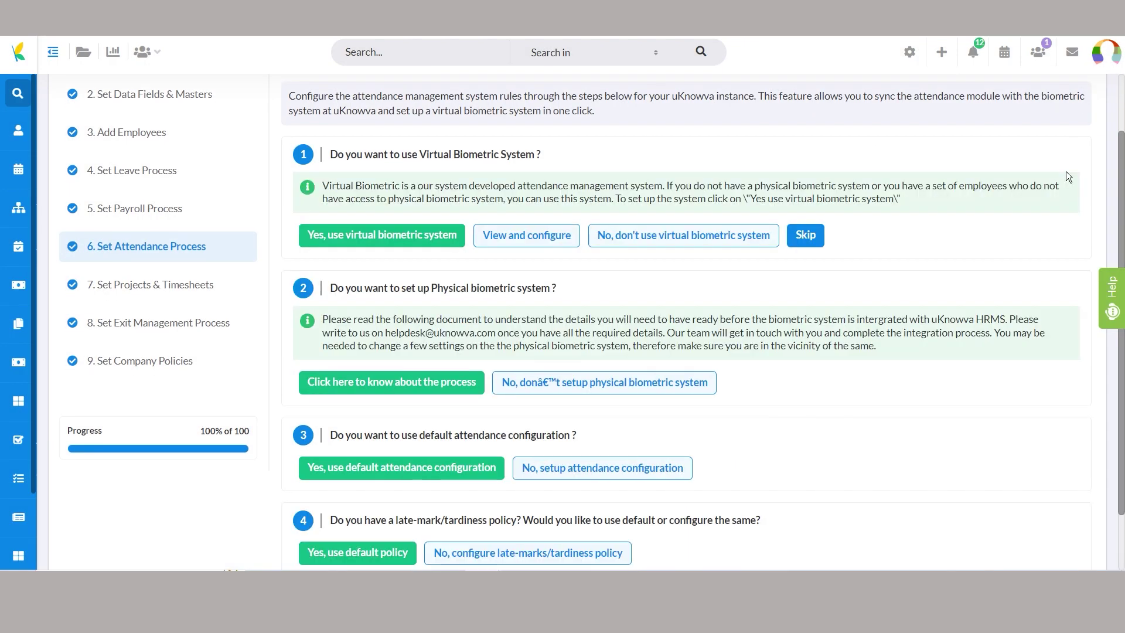
click(544, 239)
scroll(686, 328, down, 10)
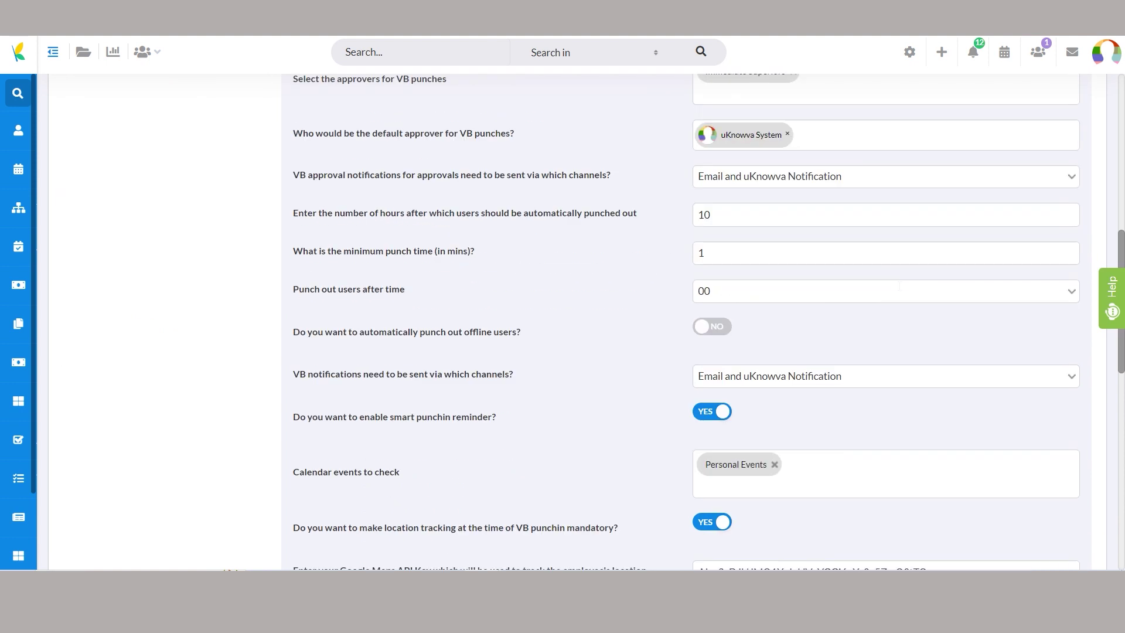
scroll(898, 287, down, 5)
scroll(899, 287, up, 15)
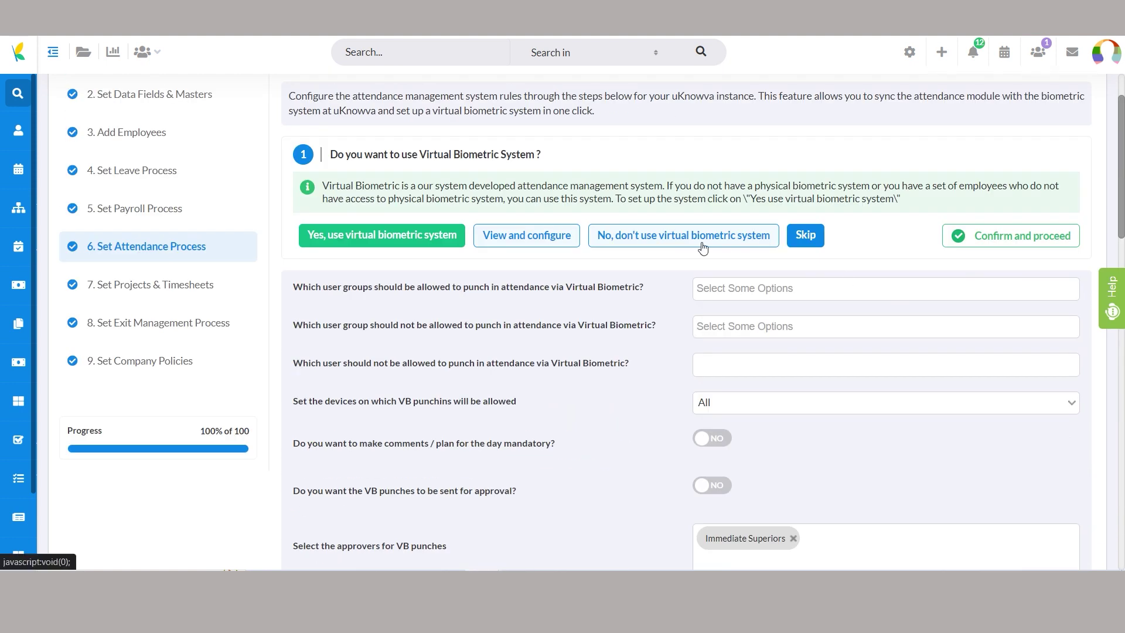
click(703, 249)
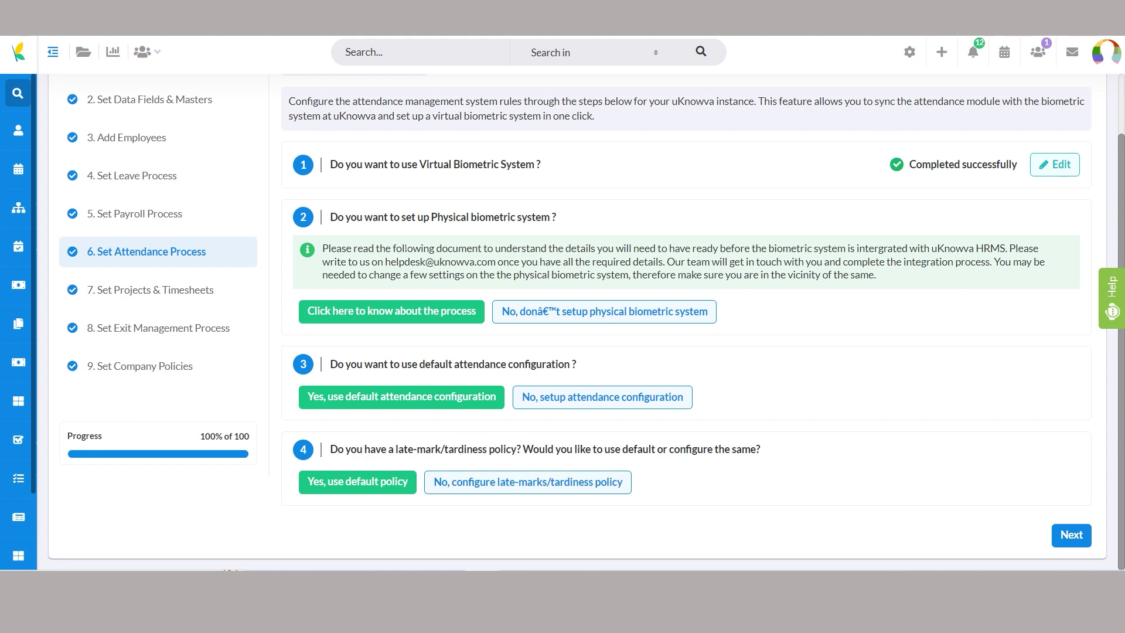
Read the biometric machine connection guide, then decline setting up a physical biometric system
click(404, 309)
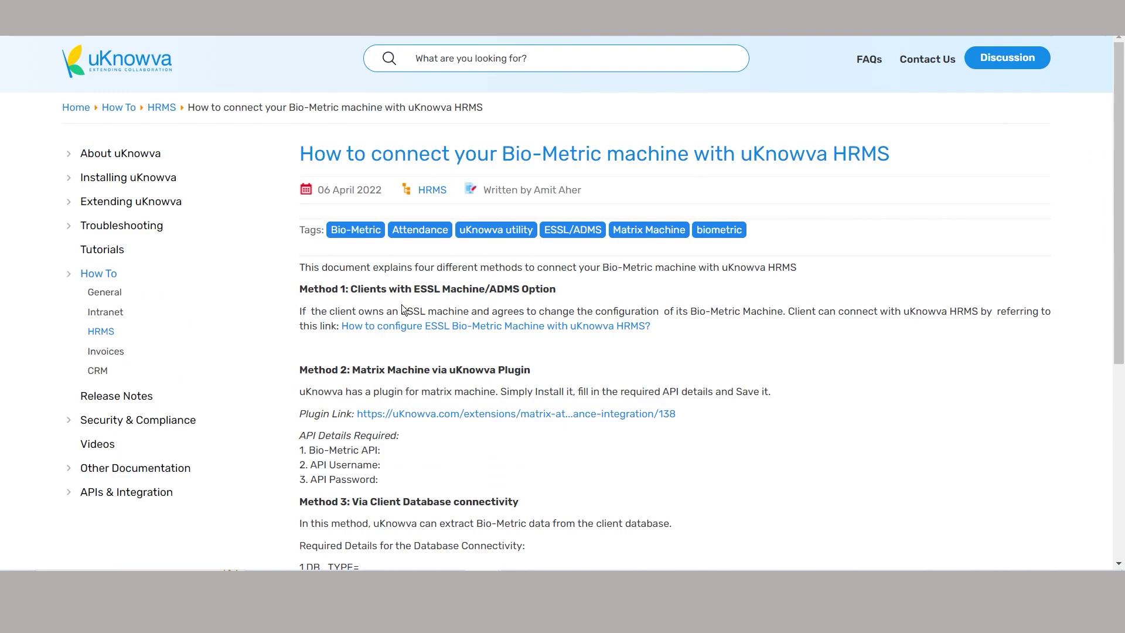
scroll(901, 251, down, 6)
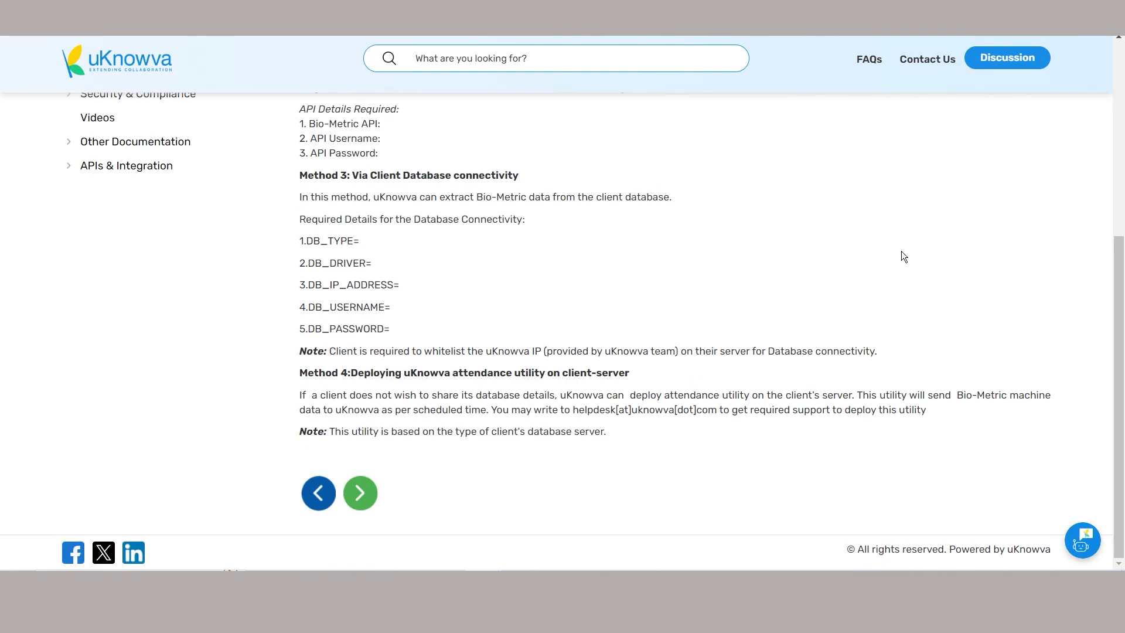
scroll(563, 223, up, 6)
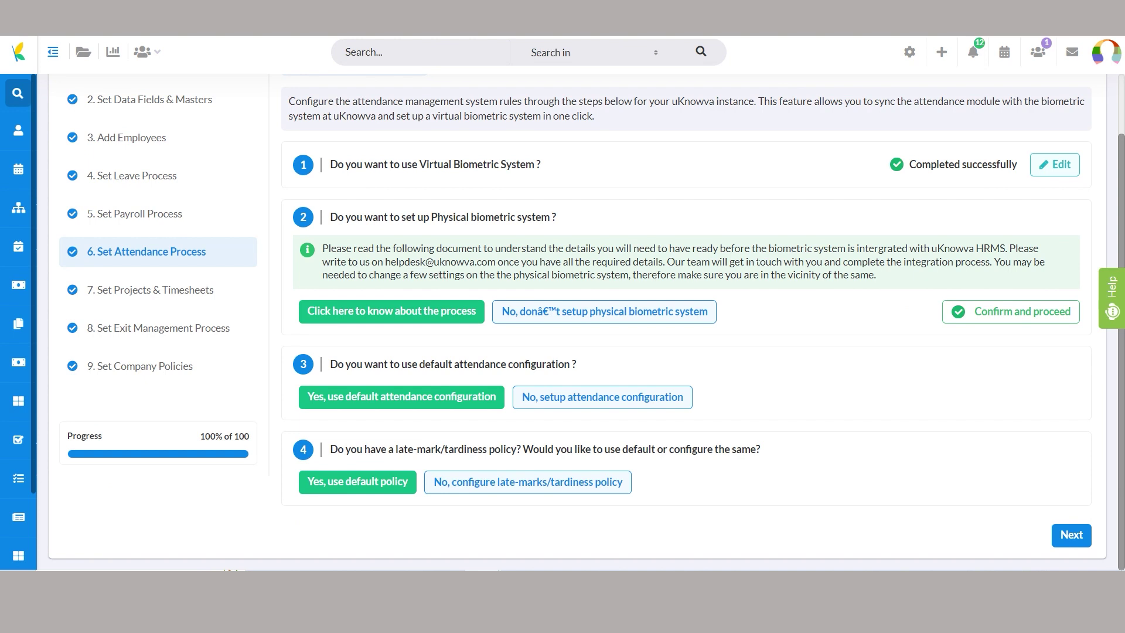
click(676, 319)
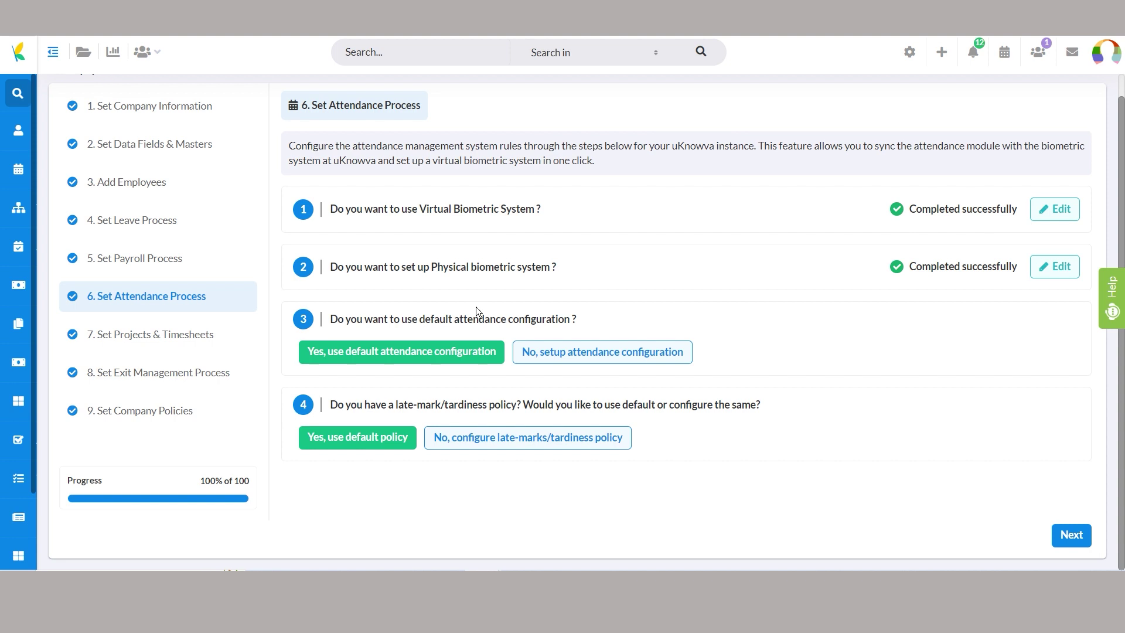
Reopen attendance configuration, choose to set it up manually, review the settings and confirm
click(459, 357)
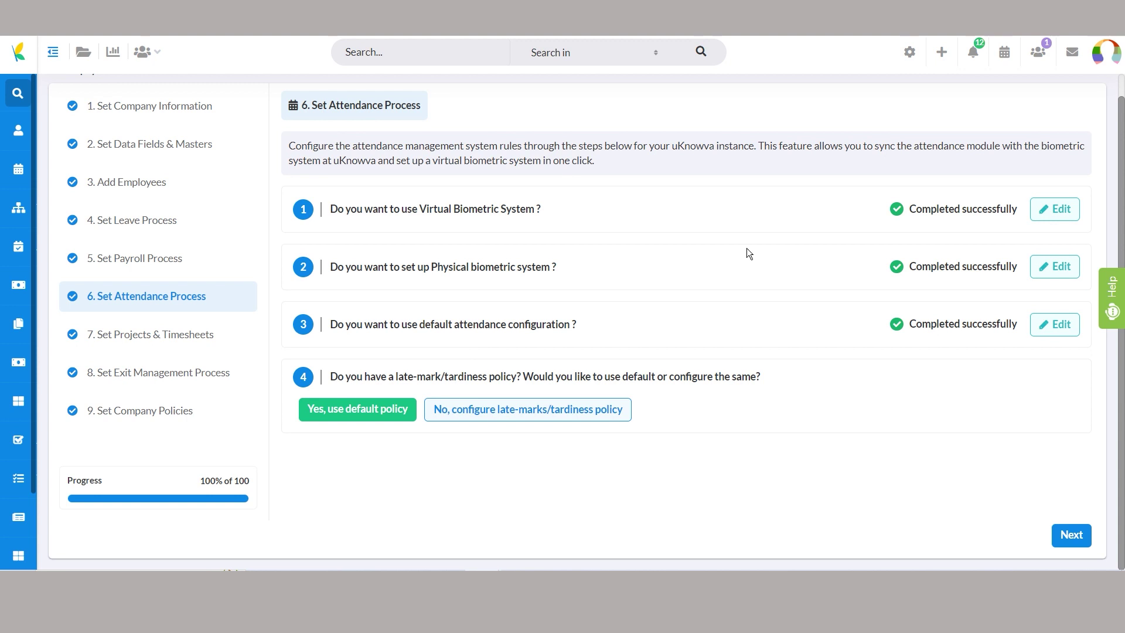
click(1051, 325)
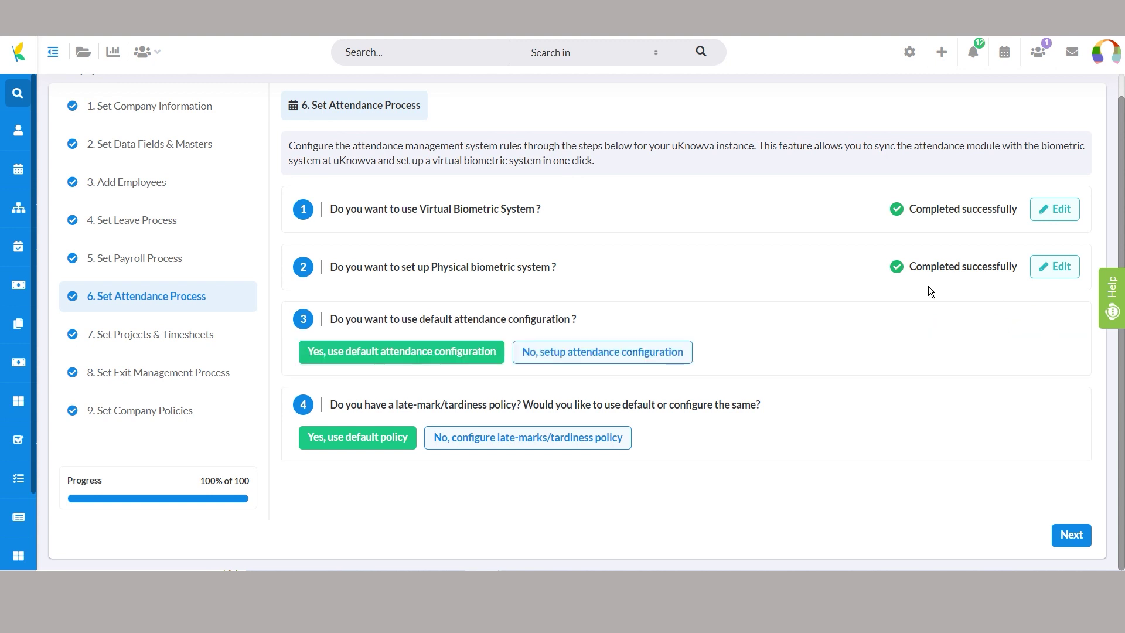
click(653, 358)
scroll(762, 275, down, 3)
scroll(829, 246, down, 5)
scroll(407, 260, up, 7)
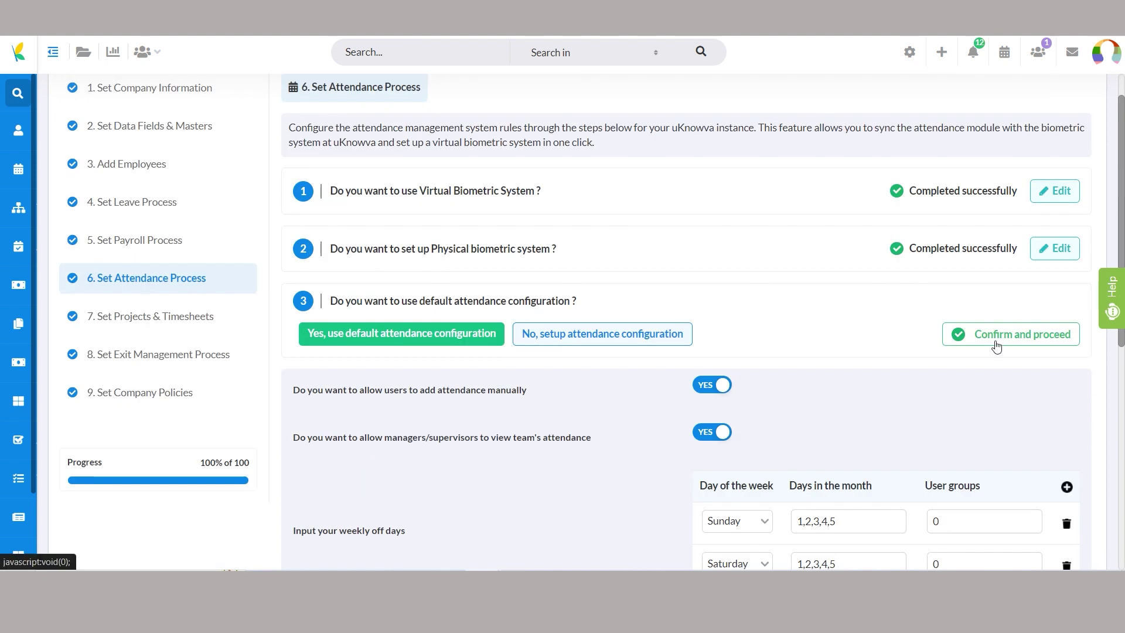
click(996, 336)
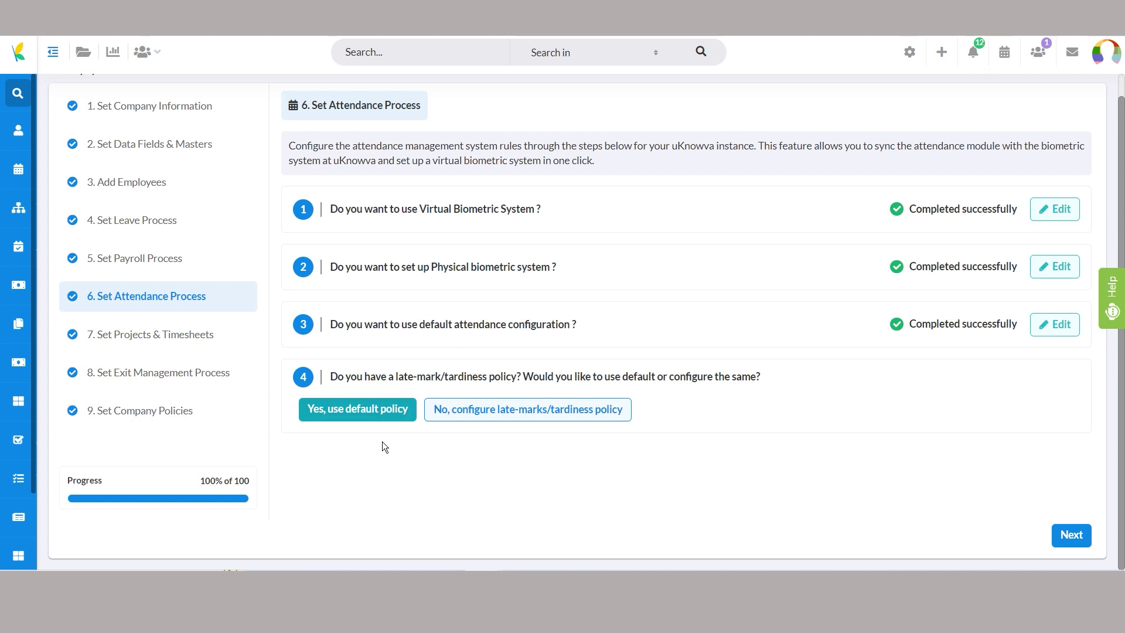
Reopen the late-mark policy, switch to configuring it, review the settings and confirm
click(377, 412)
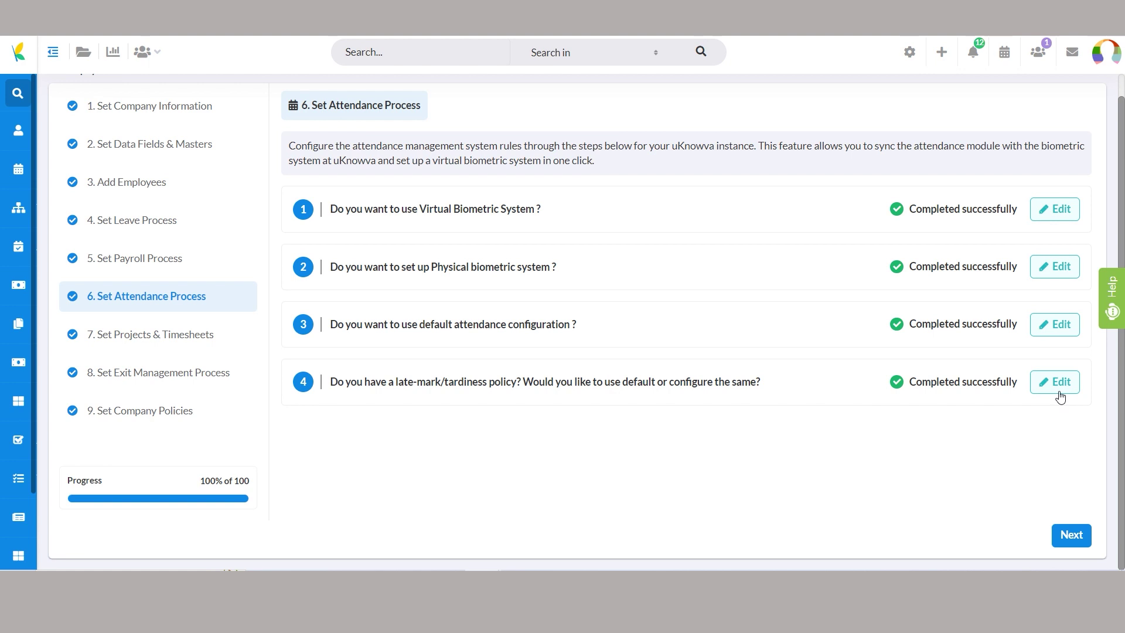
click(1059, 384)
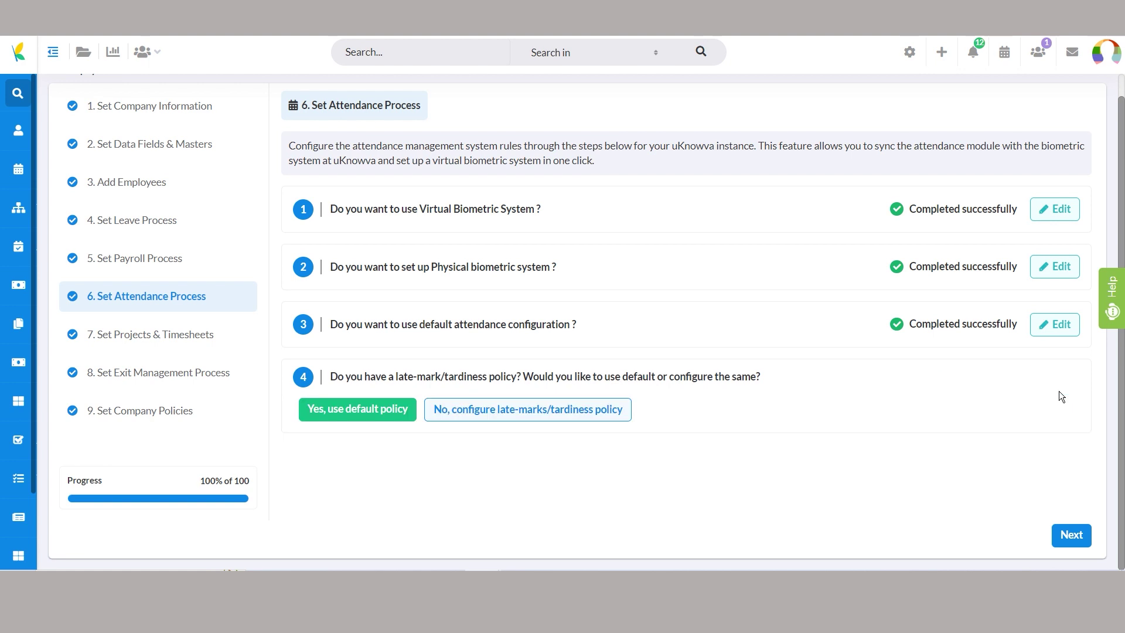
click(451, 417)
scroll(831, 371, down, 5)
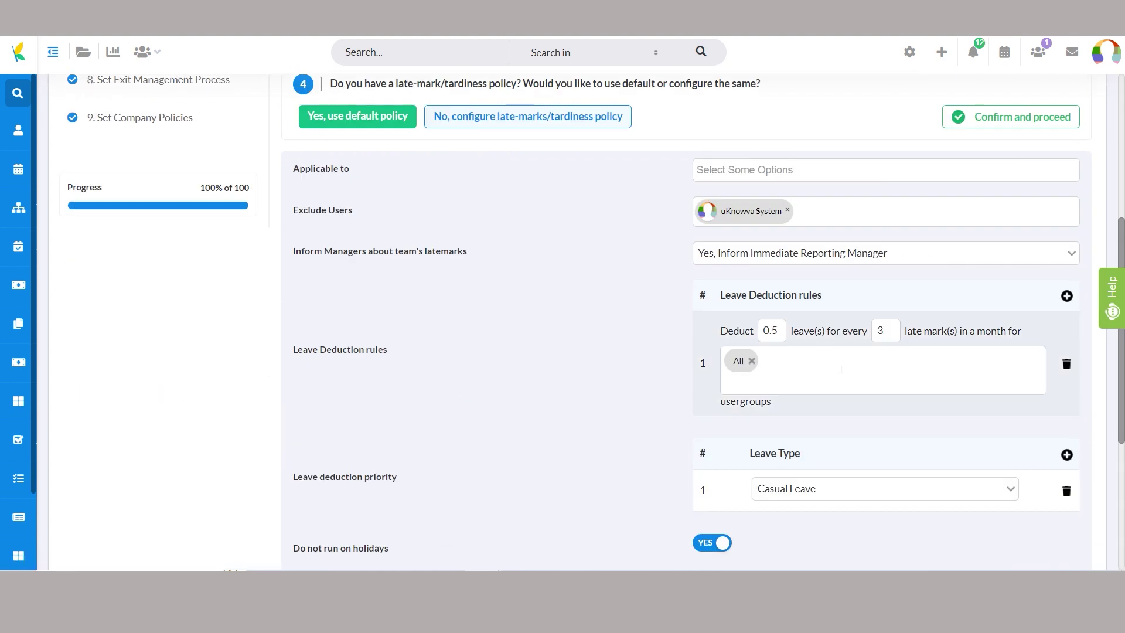
scroll(840, 368, down, 3)
scroll(840, 368, up, 8)
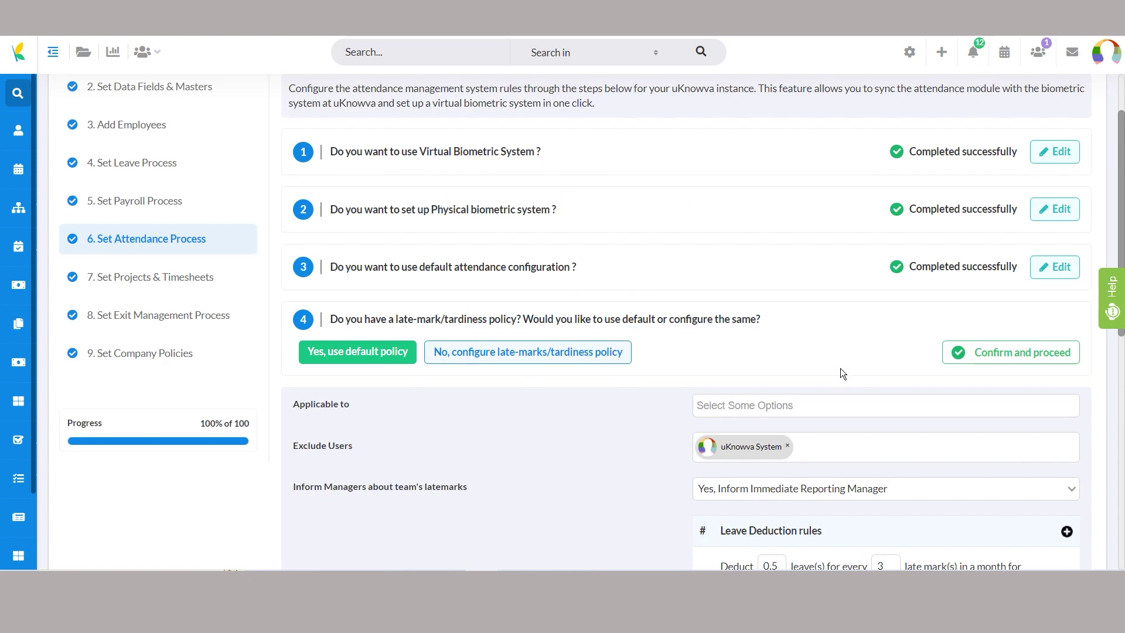
click(997, 355)
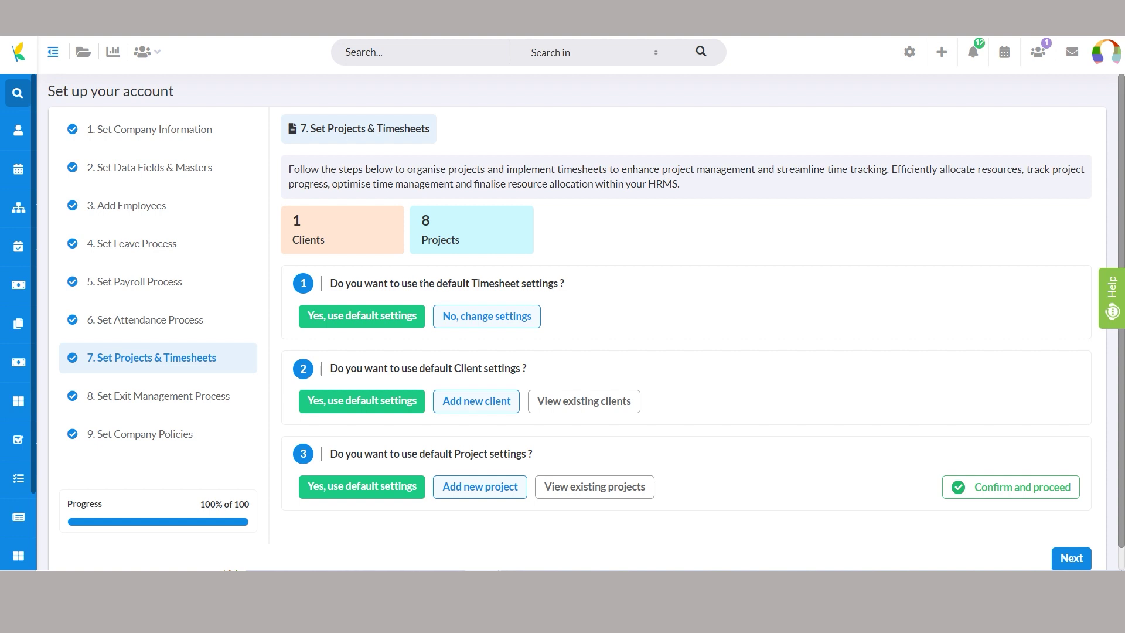
Review the timesheet settings and confirm them with start year 2024 and lock date 31
click(375, 315)
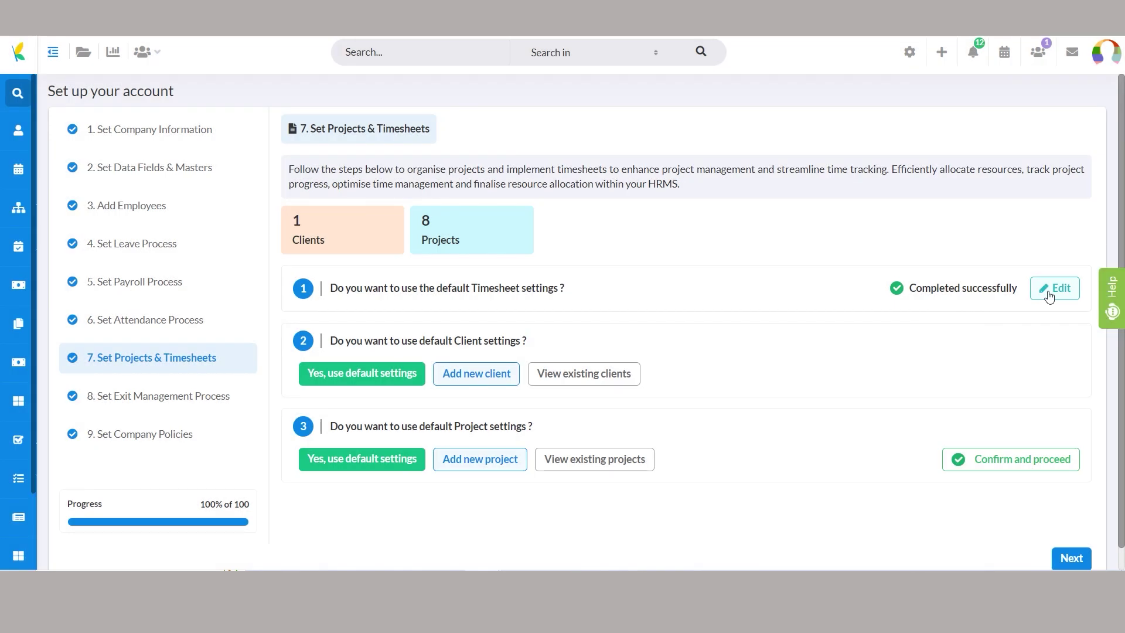
click(1047, 290)
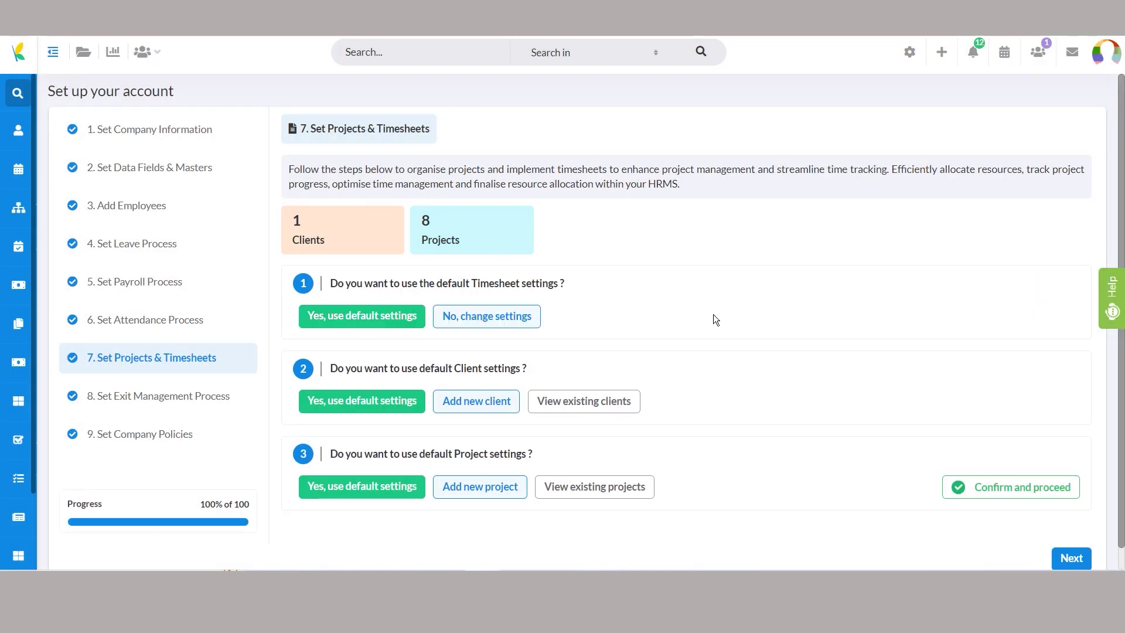
click(480, 317)
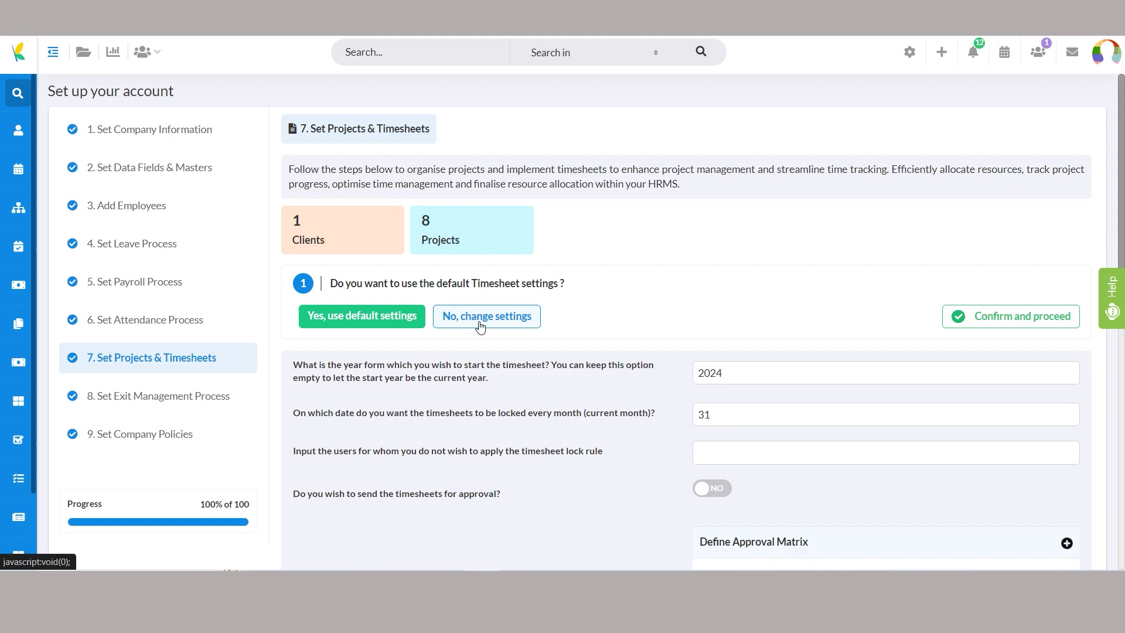
scroll(855, 306, down, 5)
scroll(855, 306, down, 3)
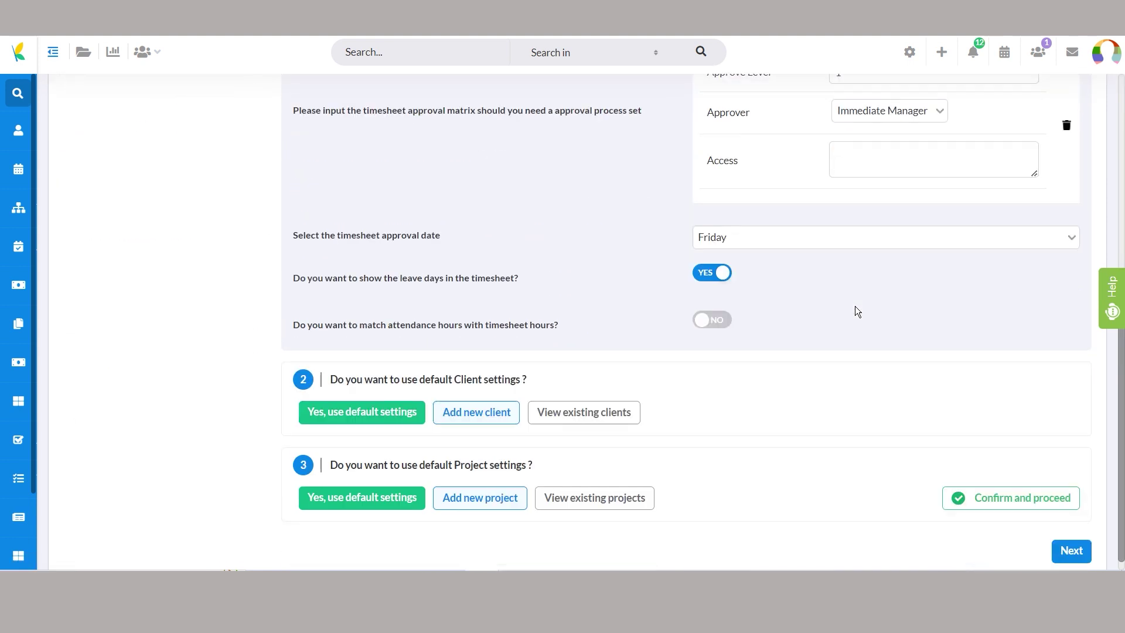
scroll(855, 311, up, 10)
click(1003, 245)
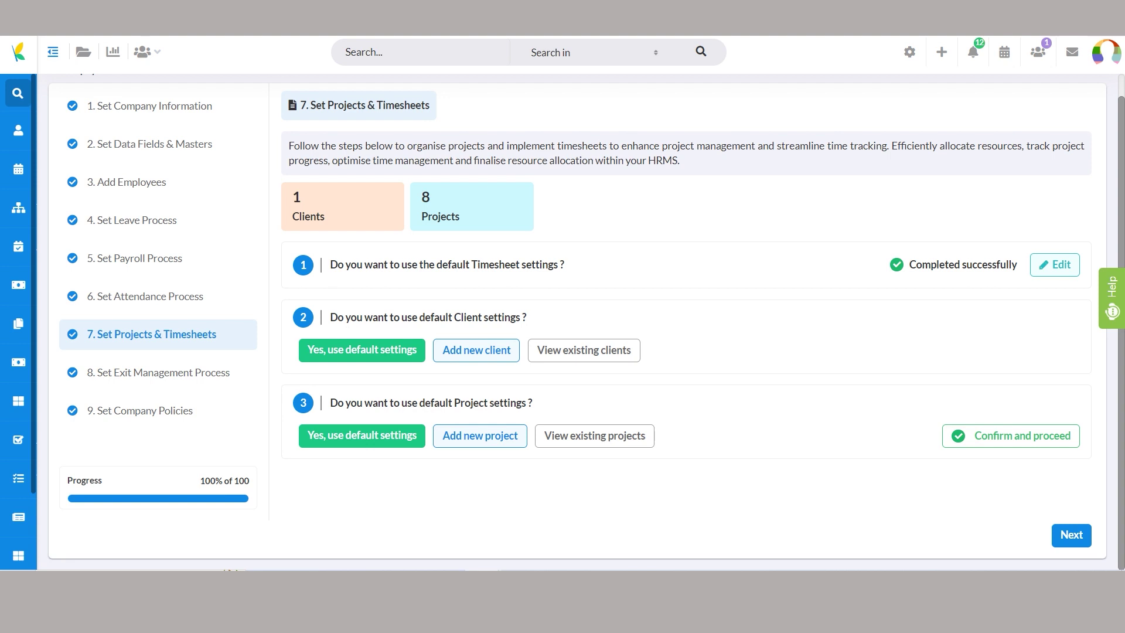
Look over the Add Client form, close it without saving, and confirm the client settings
click(504, 349)
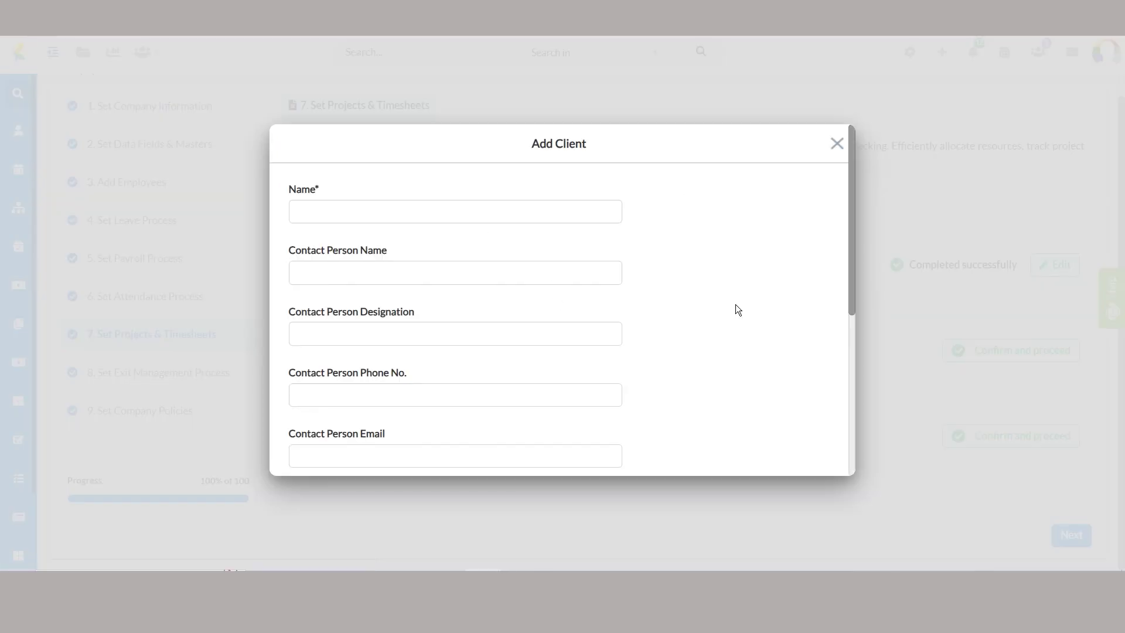
scroll(690, 279, down, 4)
scroll(694, 281, up, 4)
scroll(755, 239, down, 1)
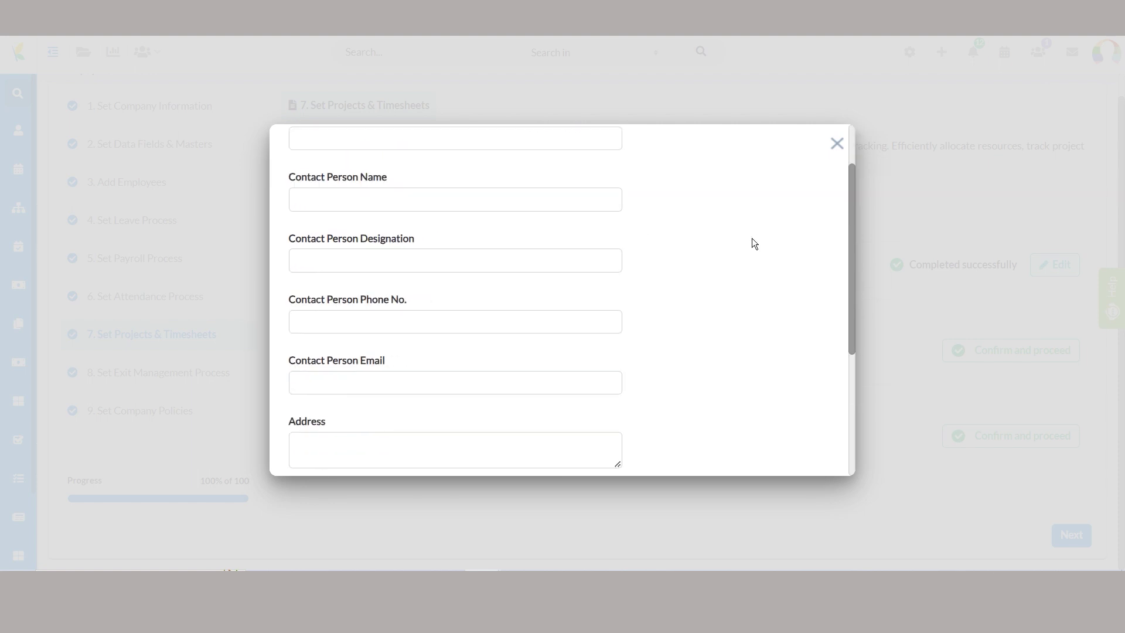
scroll(753, 240, down, 3)
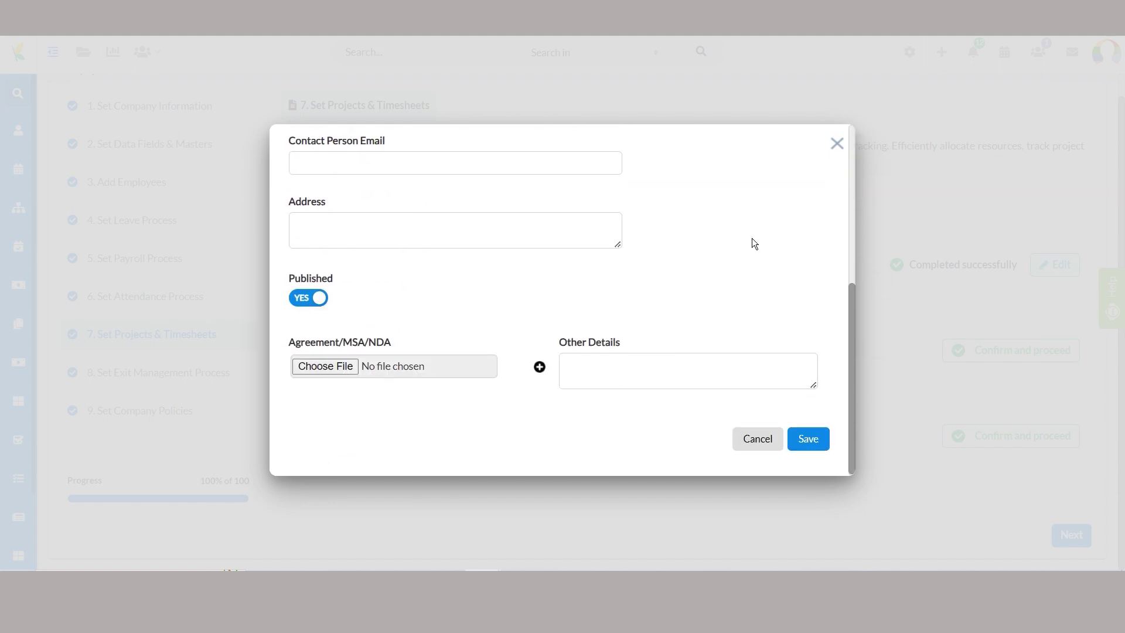
click(841, 144)
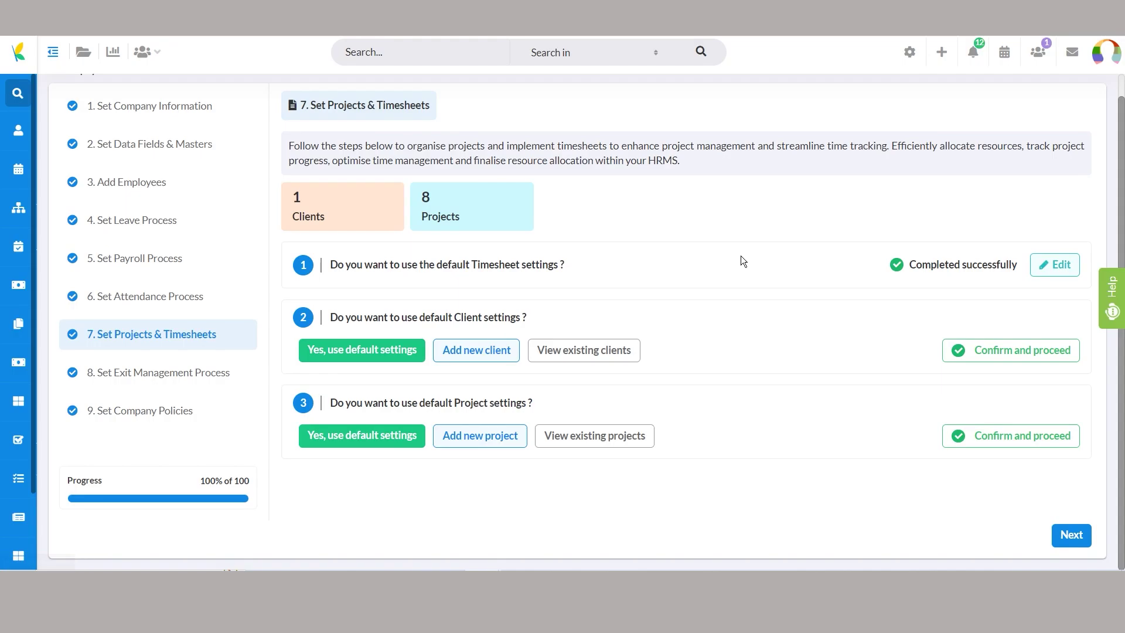
click(959, 354)
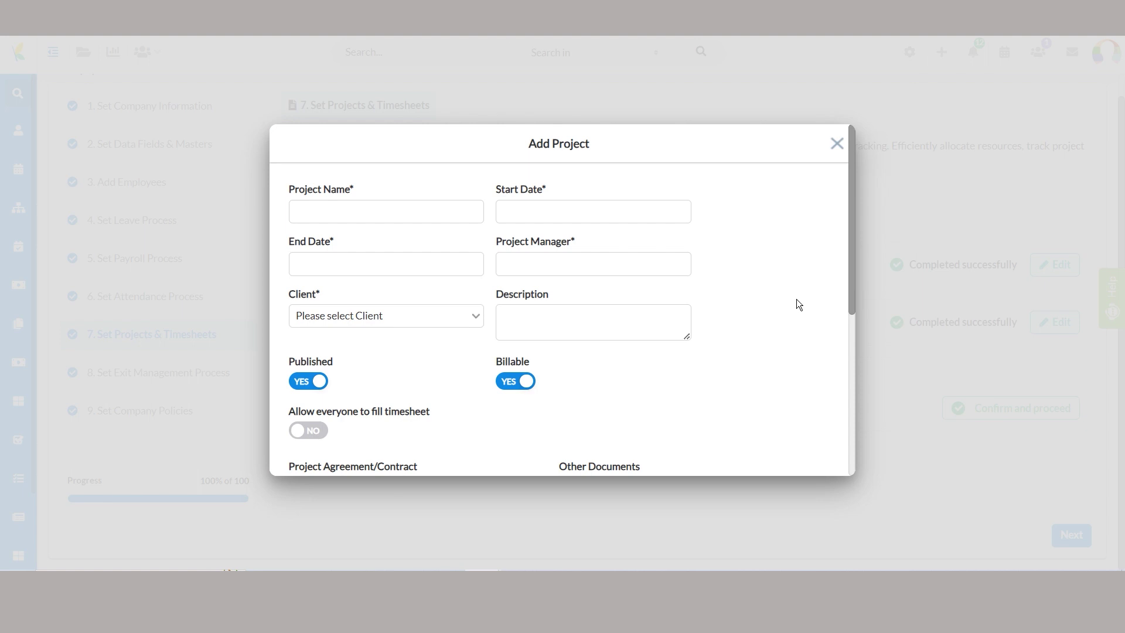
scroll(797, 300, down, 2)
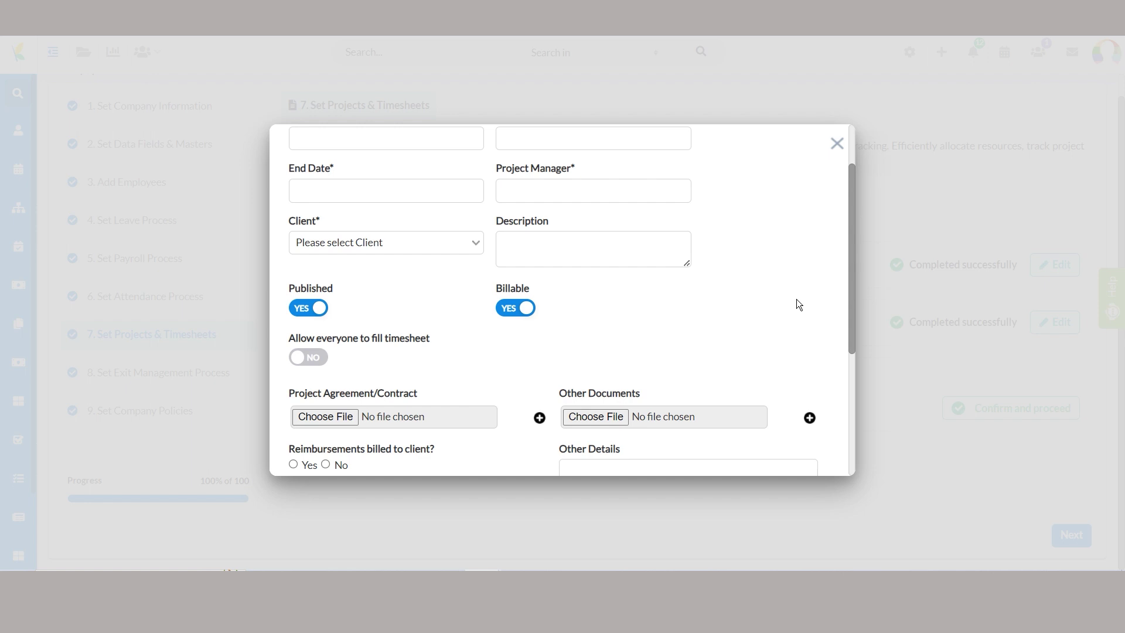
scroll(797, 300, down, 1)
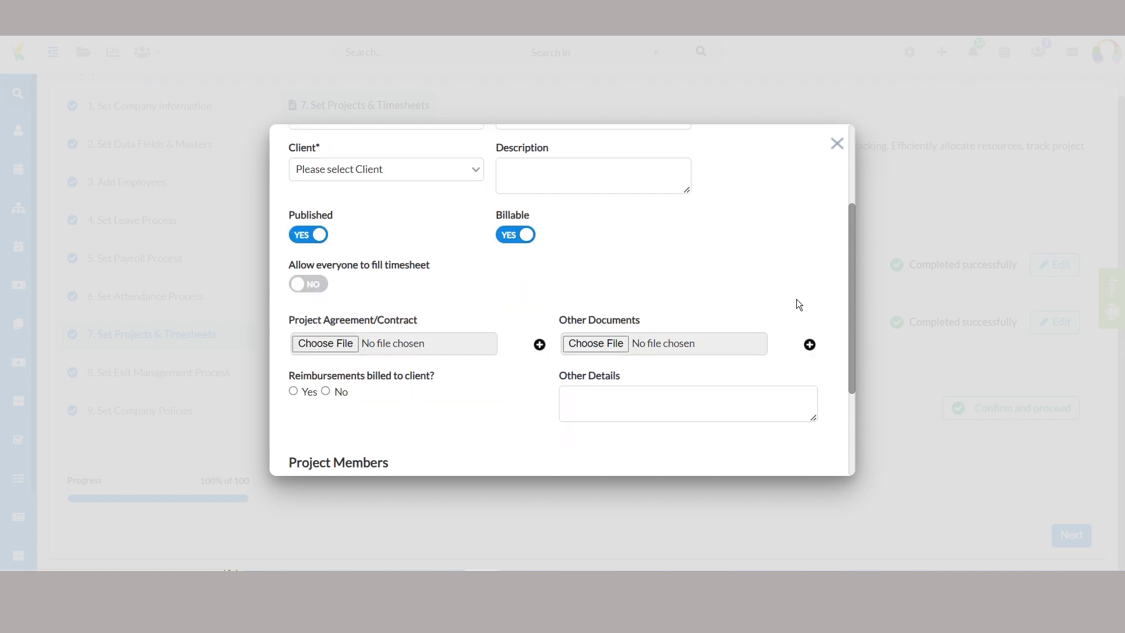
scroll(796, 299, down, 1)
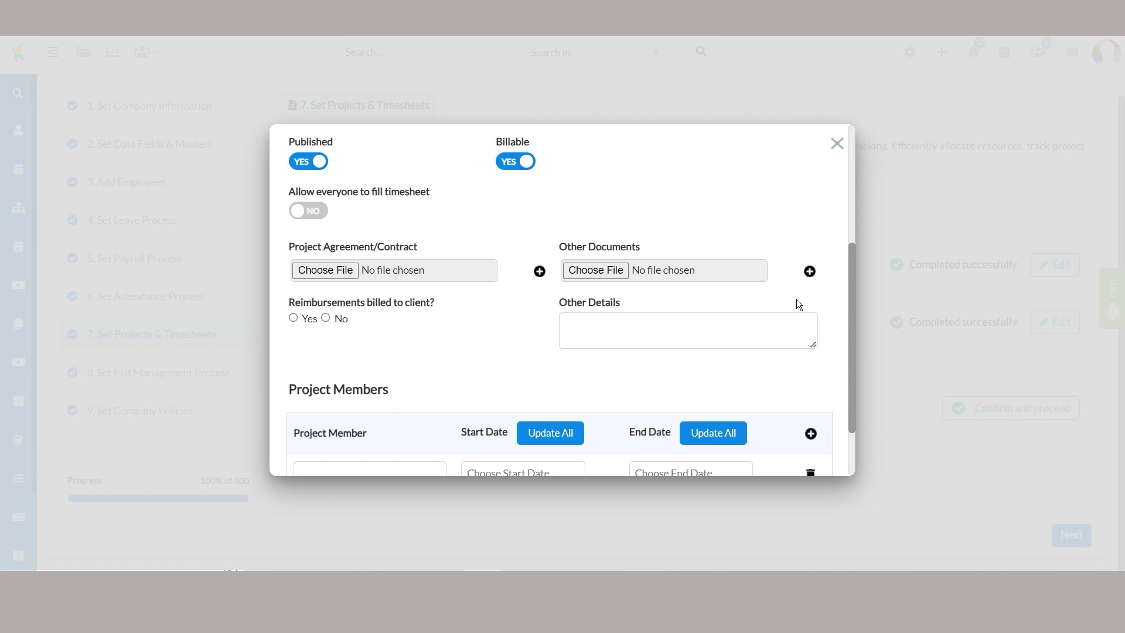
scroll(796, 299, down, 1)
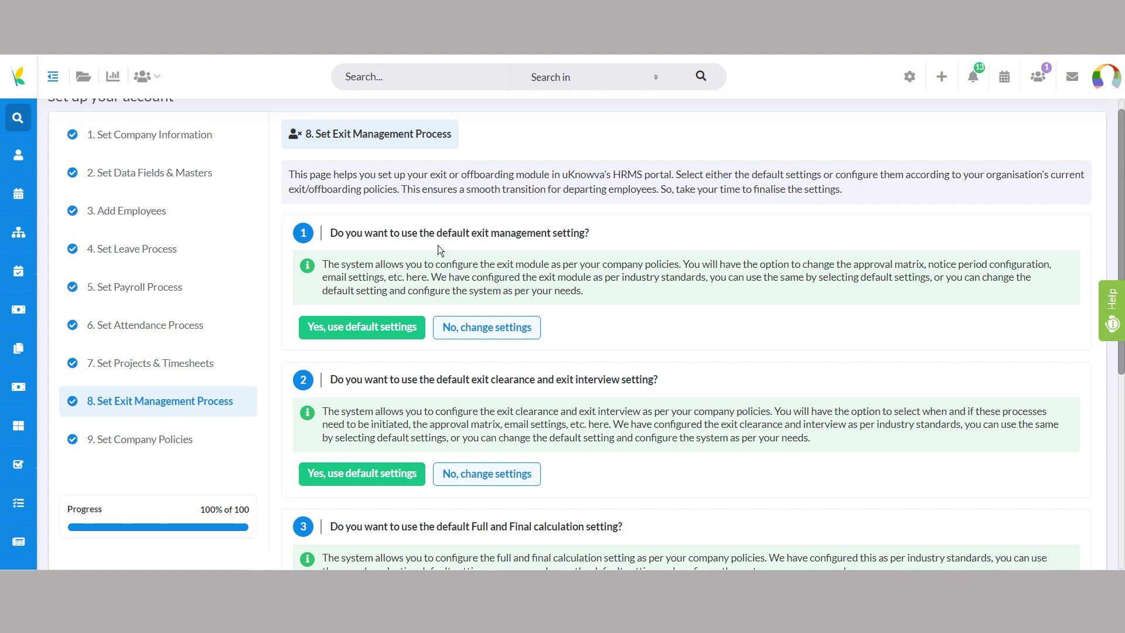
Accept the default exit management setting, then reopen that question for editing
click(386, 331)
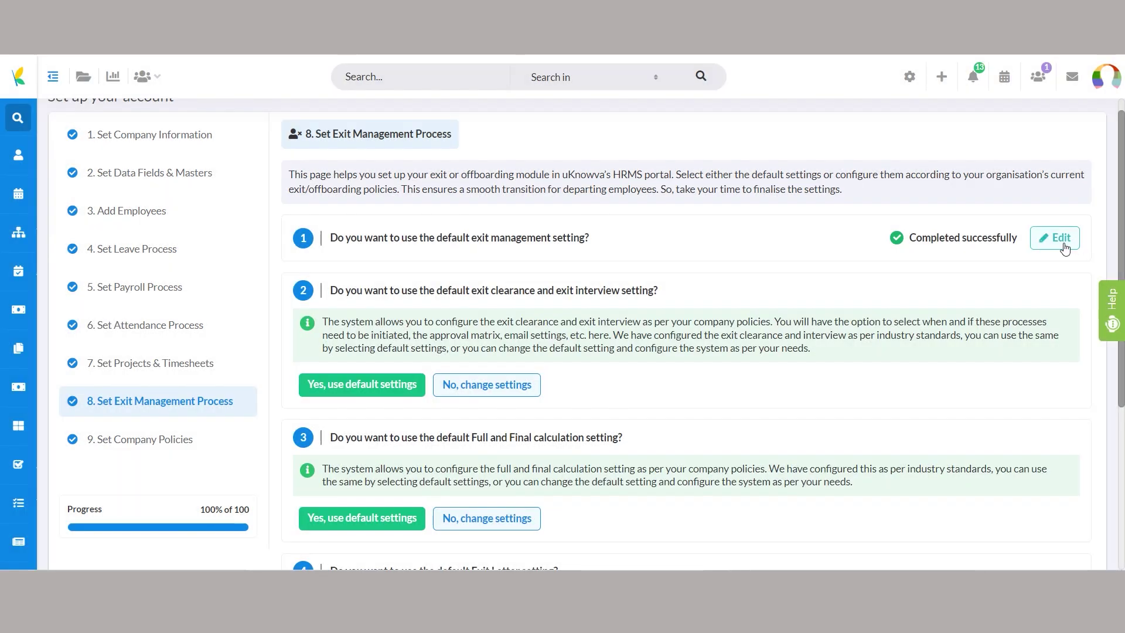
click(1058, 238)
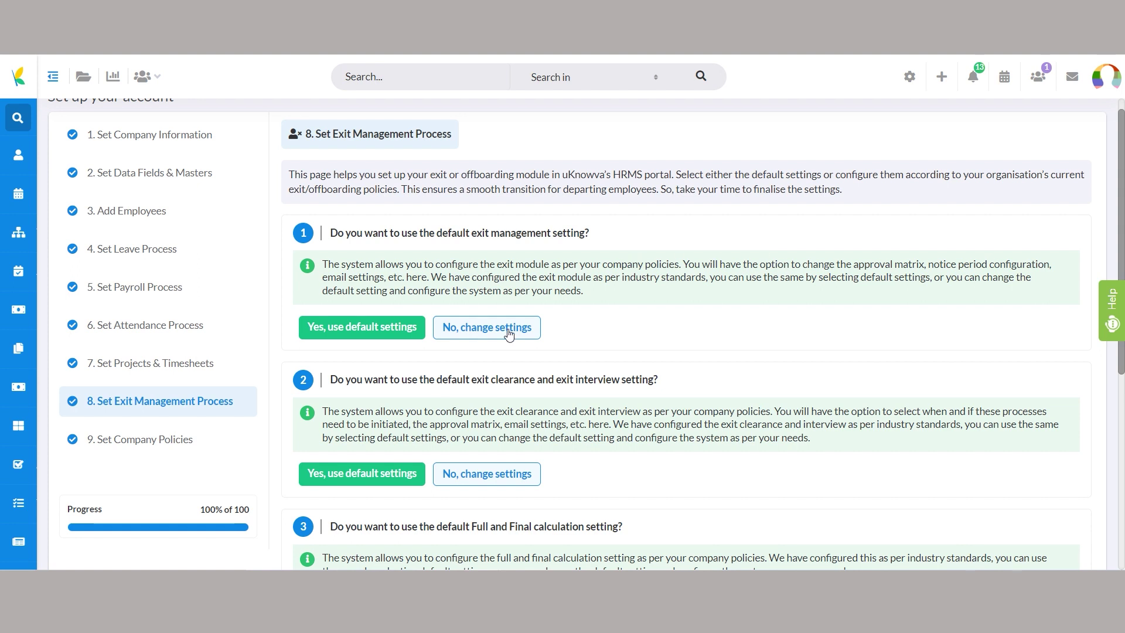
Review the exit management settings and confirm the default 60-day notice period
click(489, 327)
scroll(647, 225, down, 2)
scroll(611, 233, down, 4)
scroll(612, 233, down, 2)
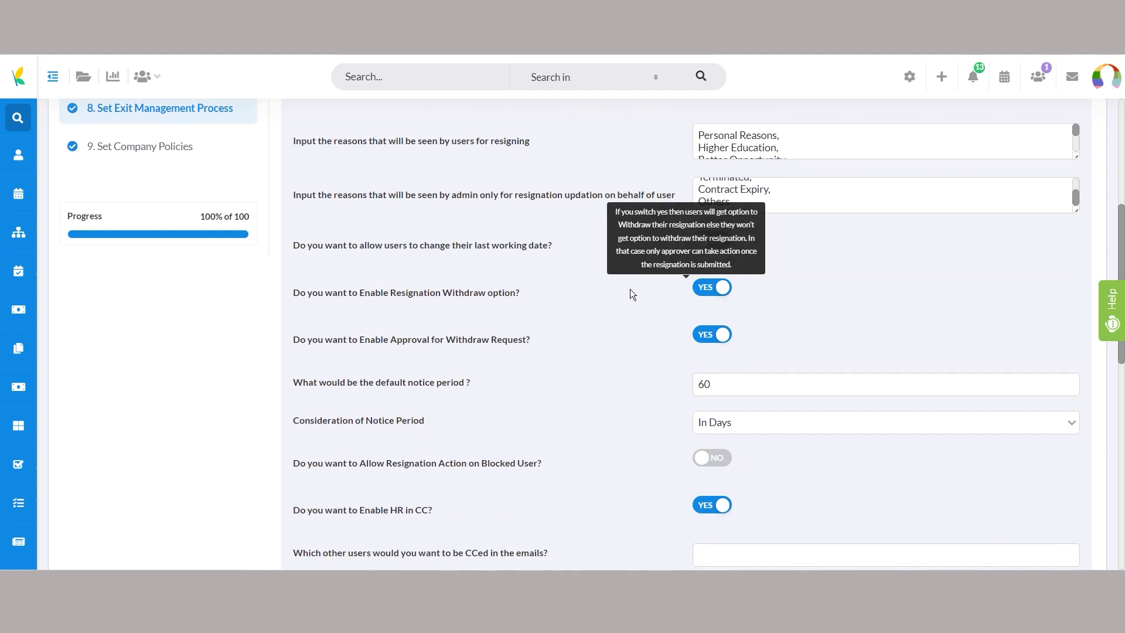
scroll(609, 295, down, 5)
scroll(606, 297, up, 2)
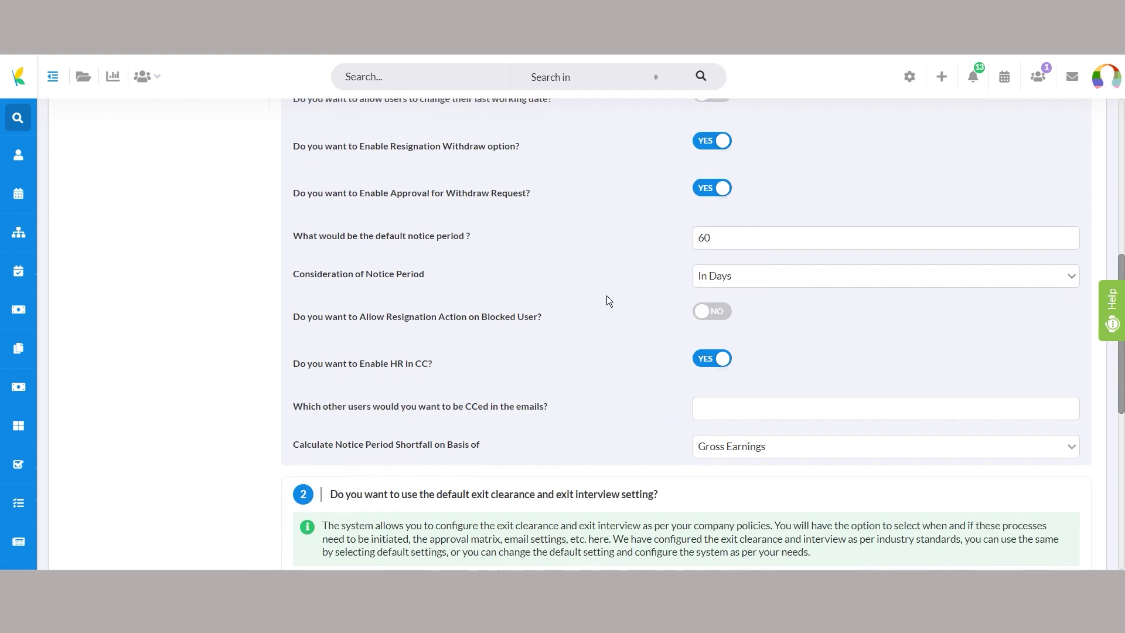
scroll(607, 296, up, 8)
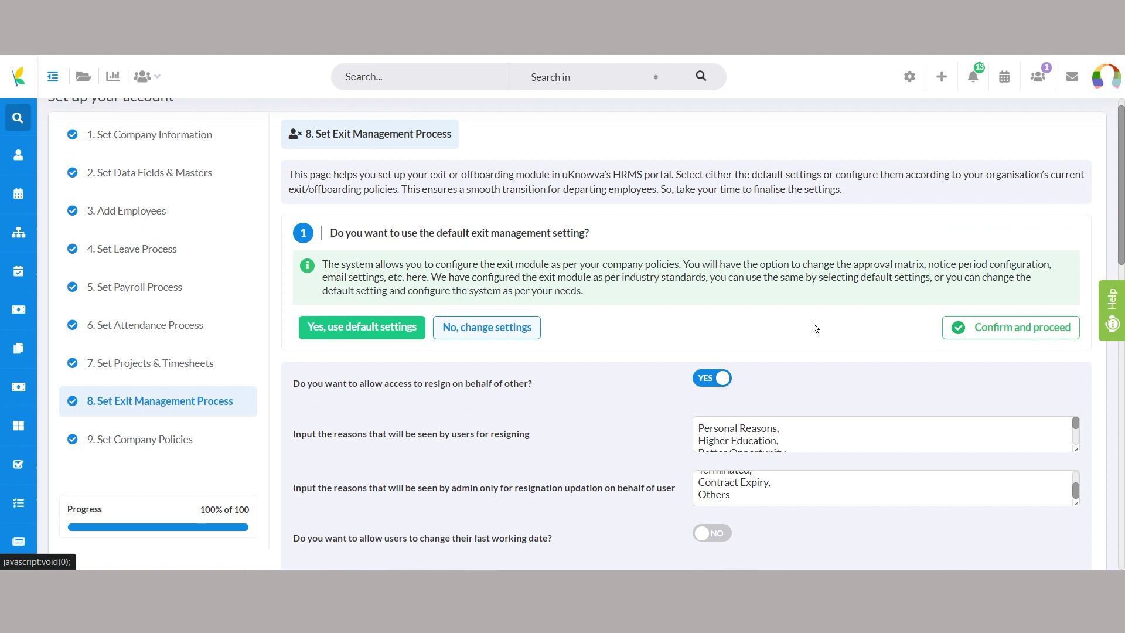
scroll(852, 310, down, 5)
scroll(853, 311, up, 5)
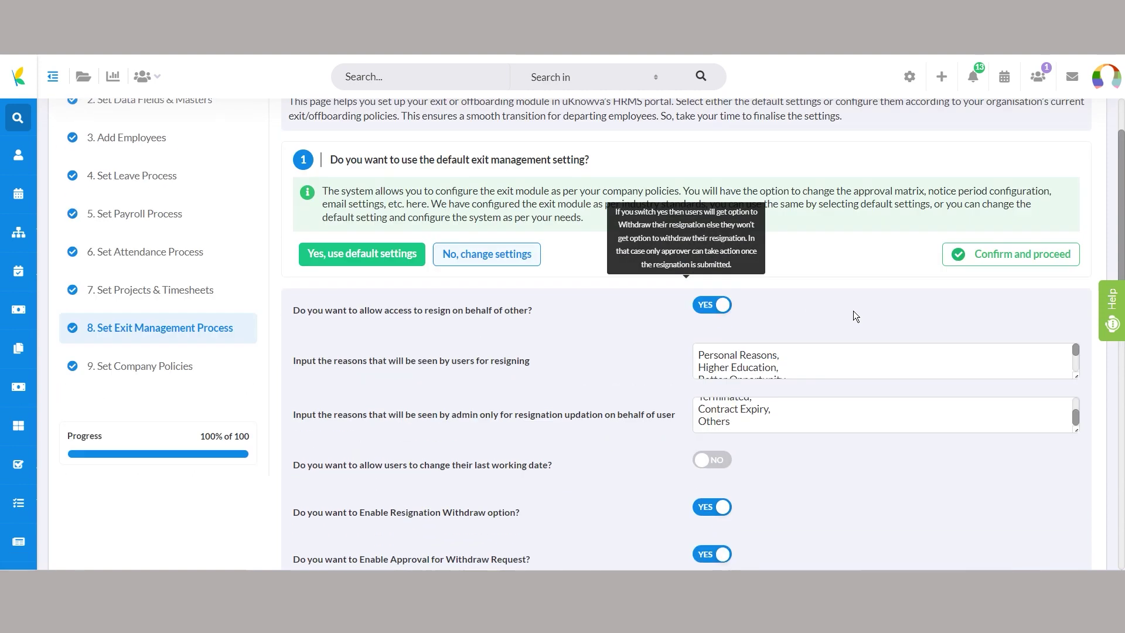
click(1030, 263)
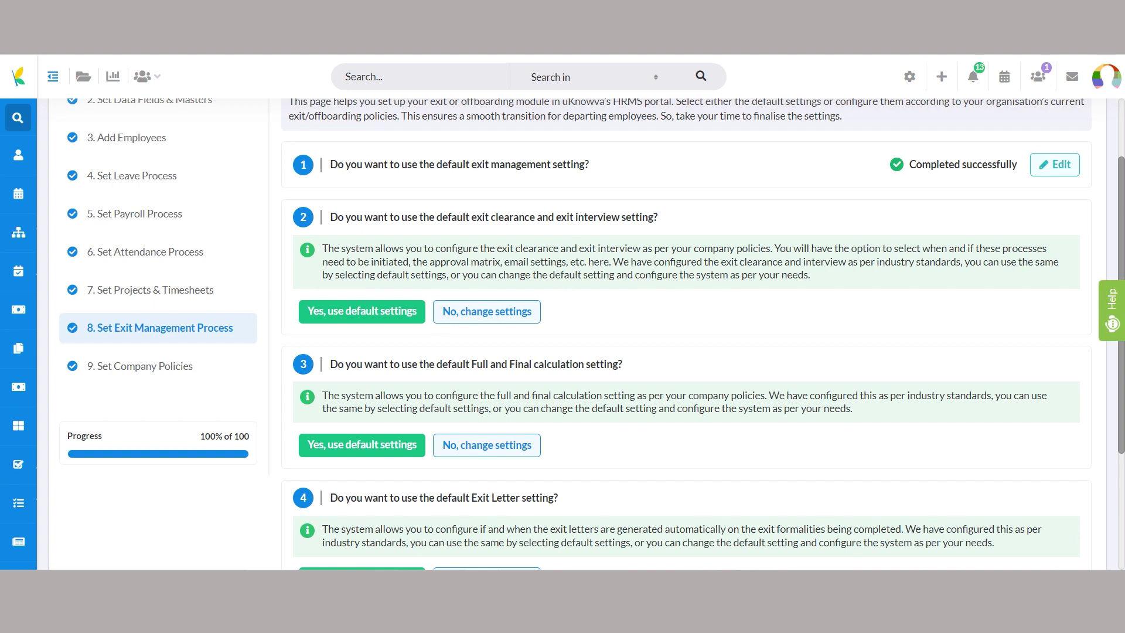
Review exit clearance options, toggling Enable Exit Clearance off and back on, then confirm them
click(350, 317)
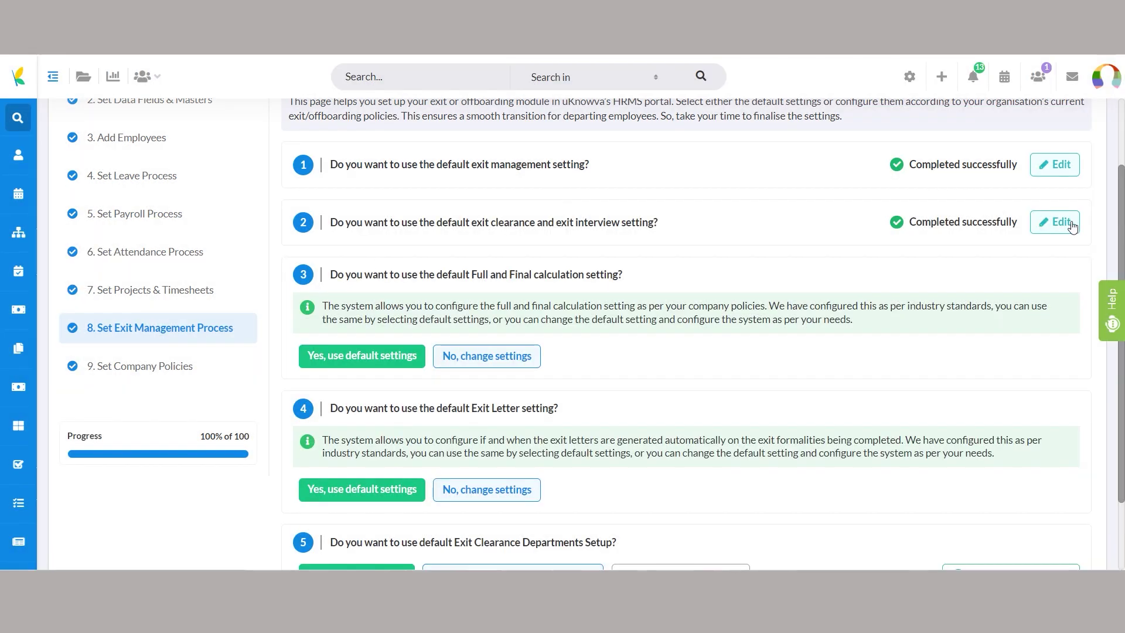
click(1062, 224)
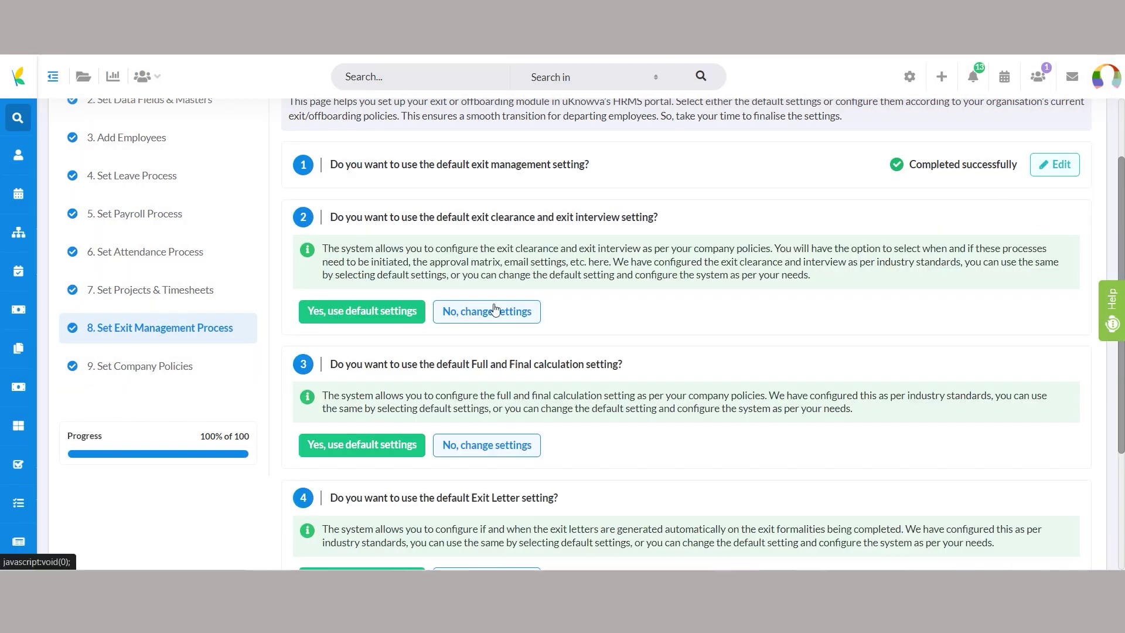
click(529, 313)
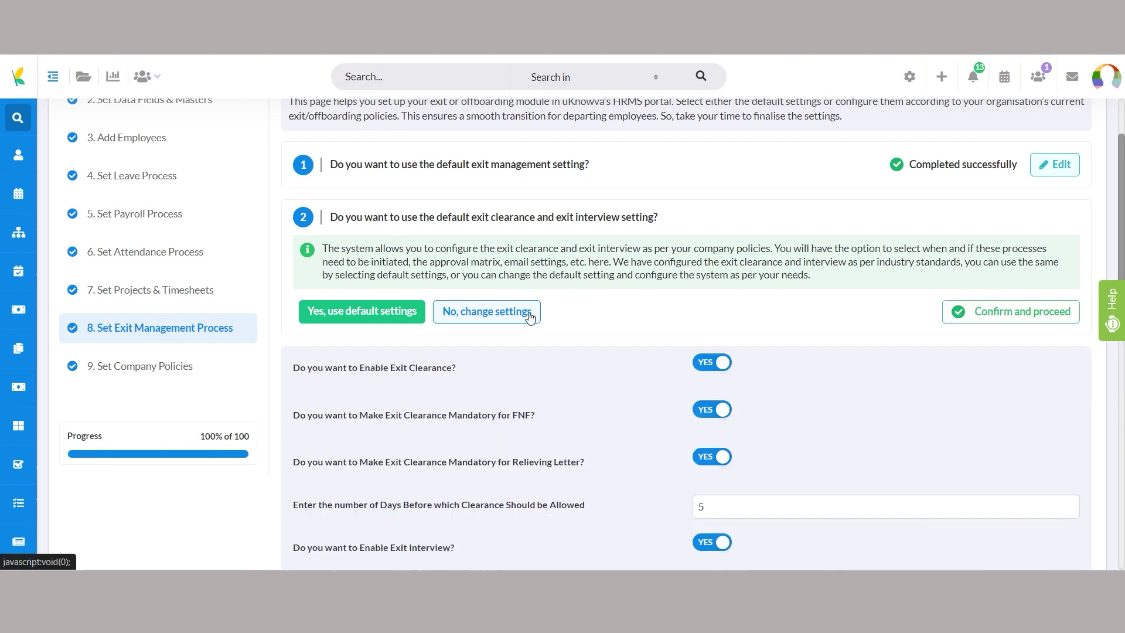
scroll(622, 305, down, 3)
scroll(623, 301, down, 1)
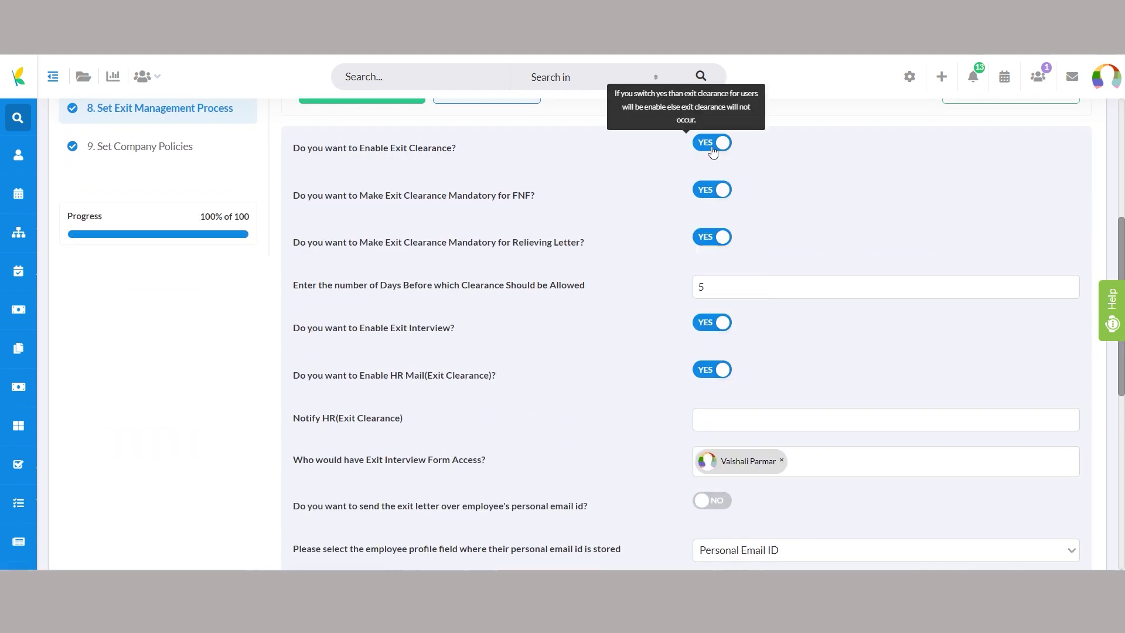
click(710, 150)
click(711, 150)
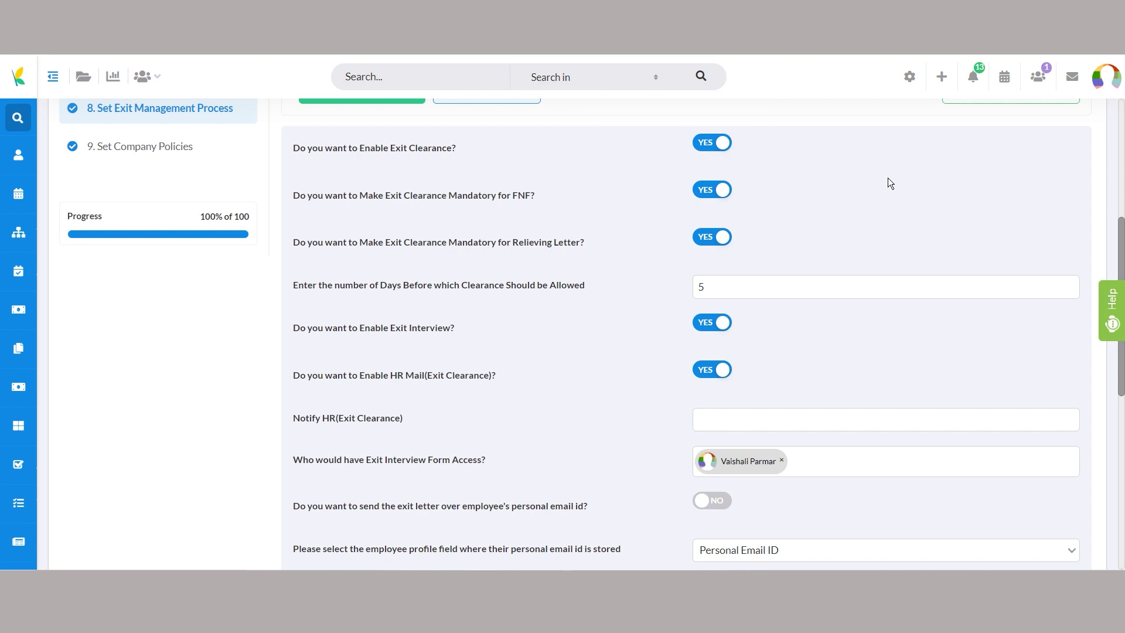
scroll(888, 177, down, 1)
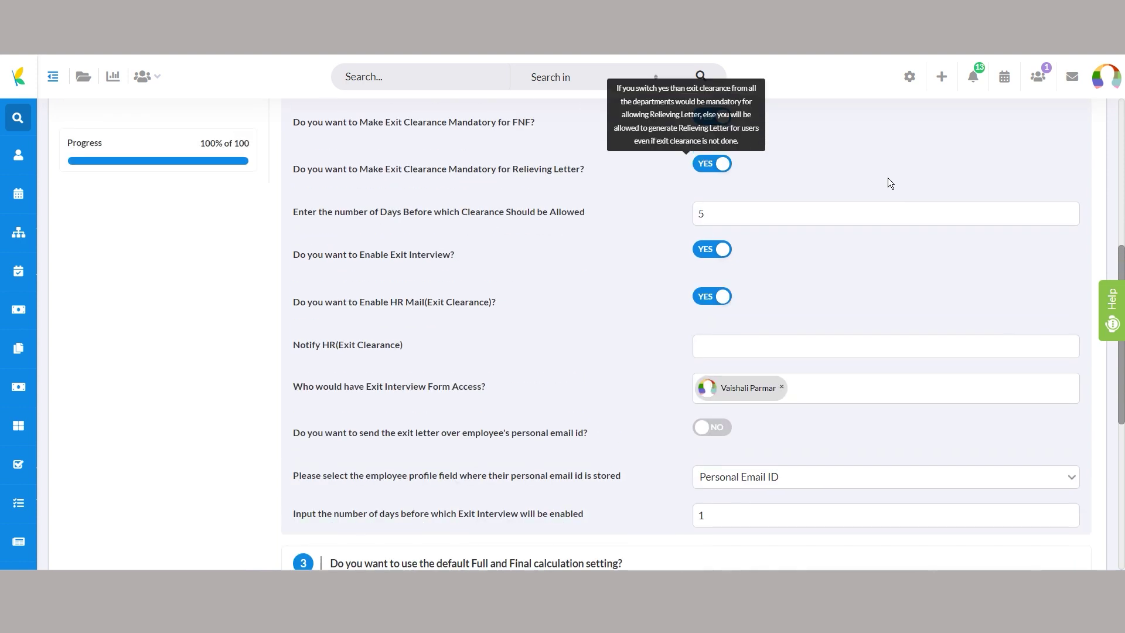
scroll(888, 177, up, 4)
click(1008, 311)
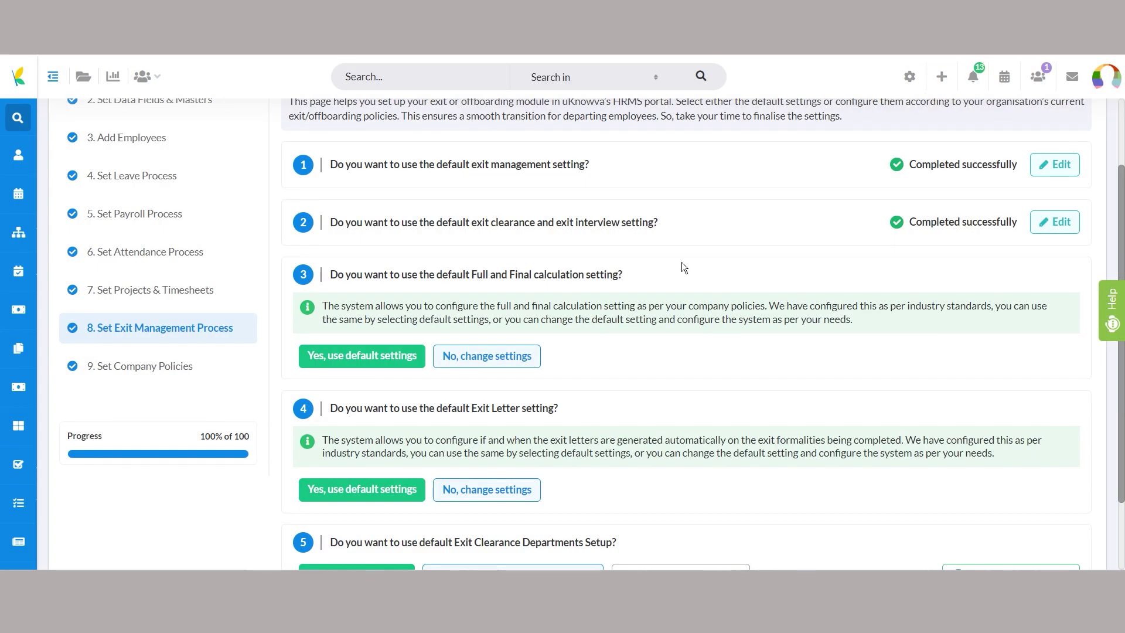
Review the Full and Final settings and confirm them with the Full and Final Settlement template
scroll(681, 265, down, 1)
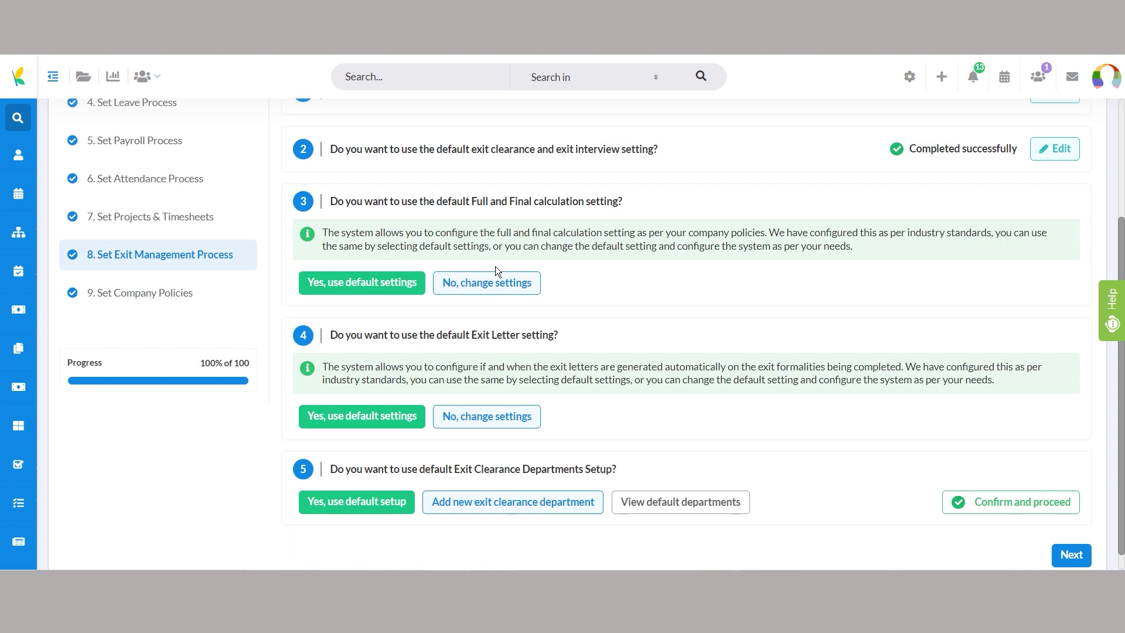
click(371, 284)
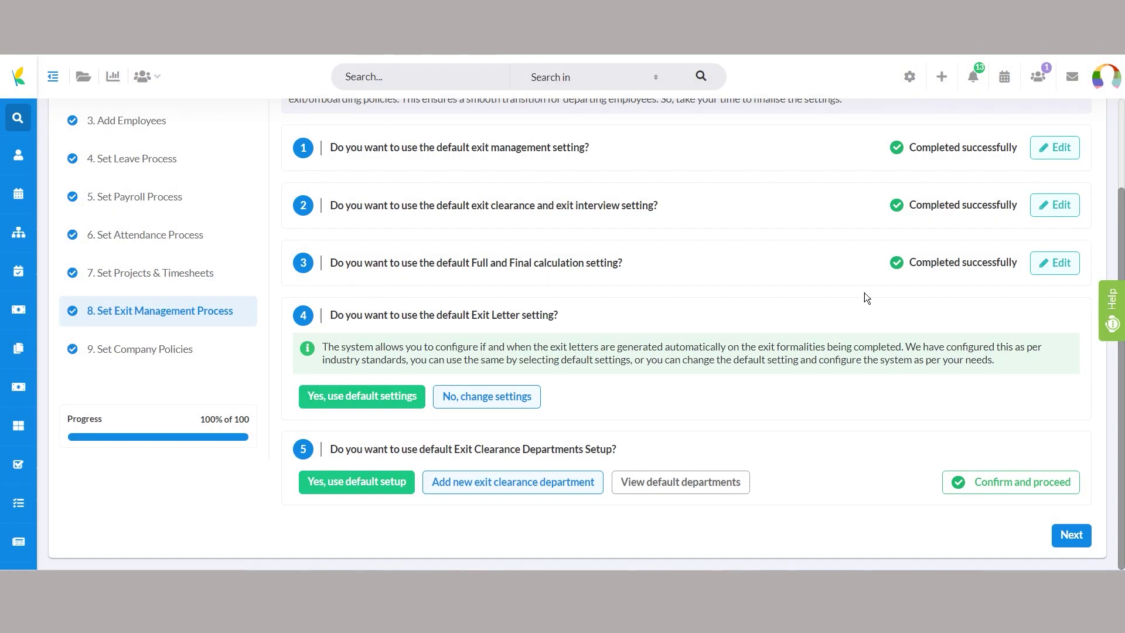
click(1059, 263)
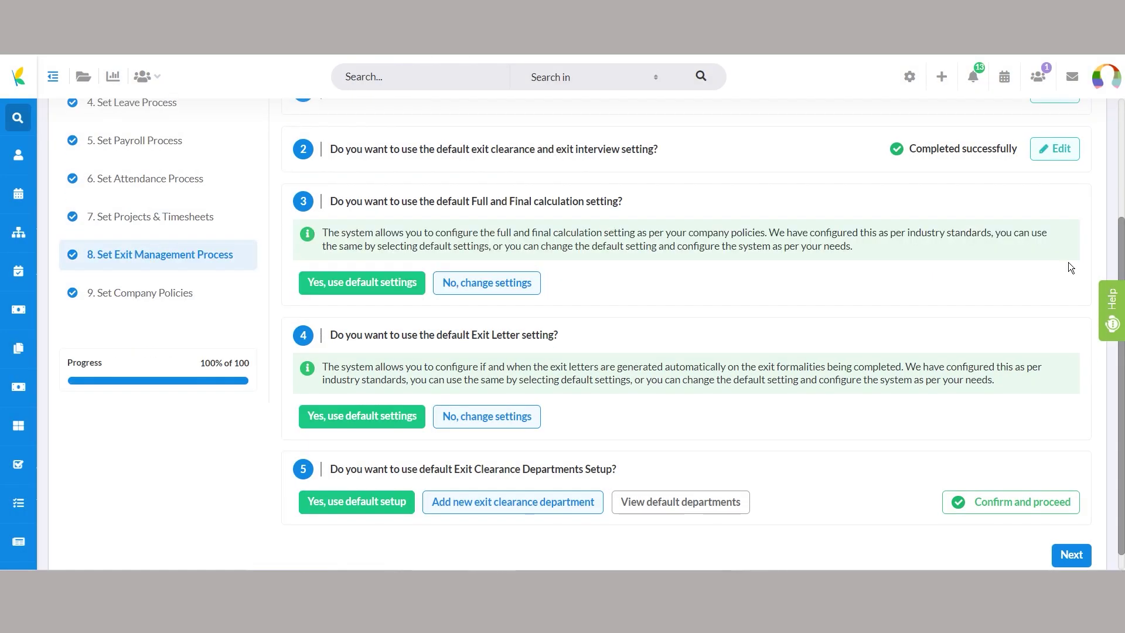
click(509, 287)
scroll(762, 266, down, 3)
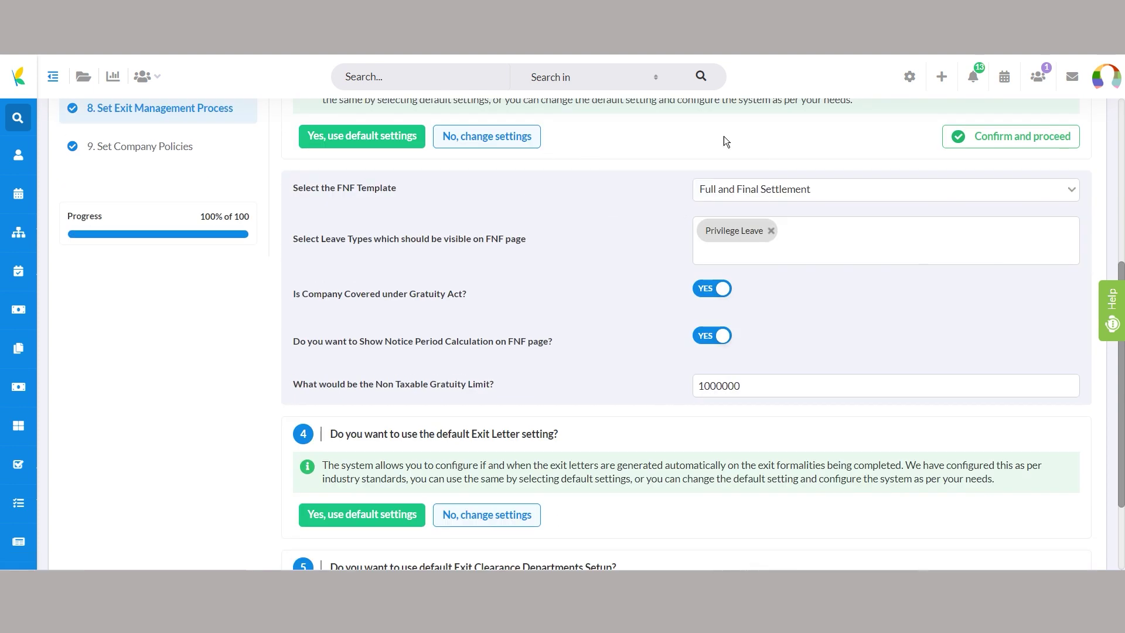
click(928, 189)
click(928, 189)
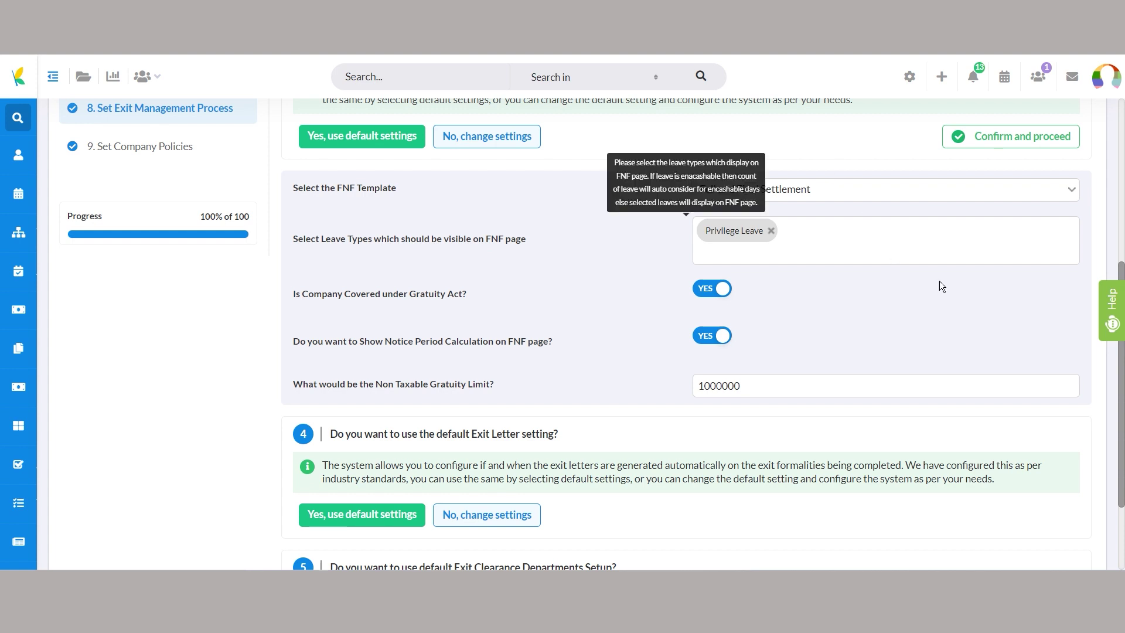
click(1010, 139)
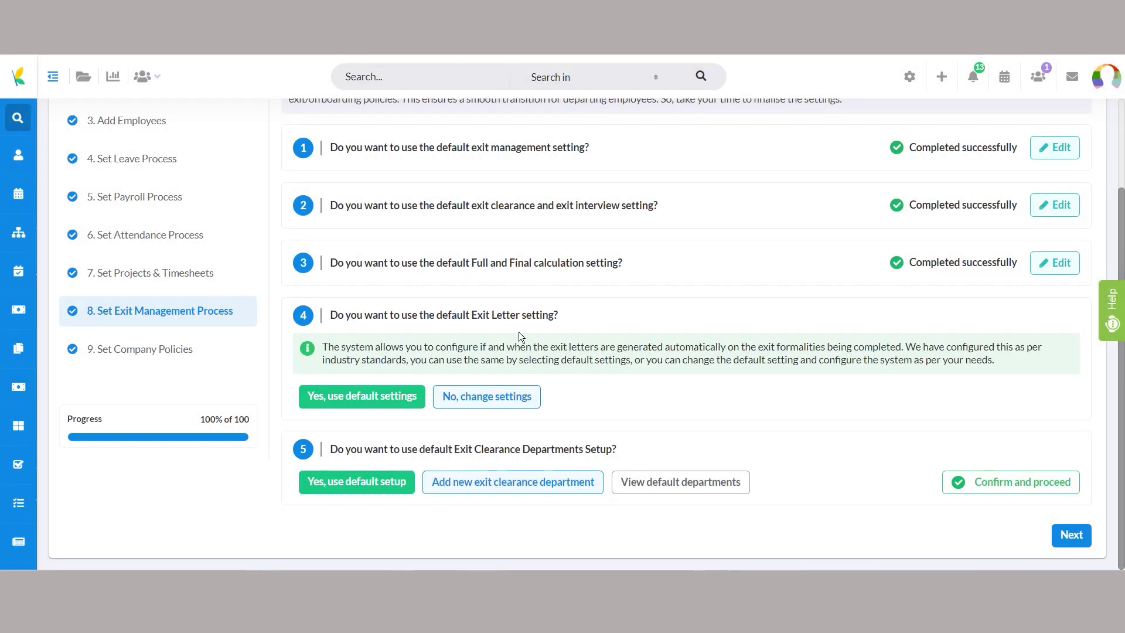
Confirm the Exit Letter relieving-letter template, then accept the default exit clearance departments setup
click(356, 397)
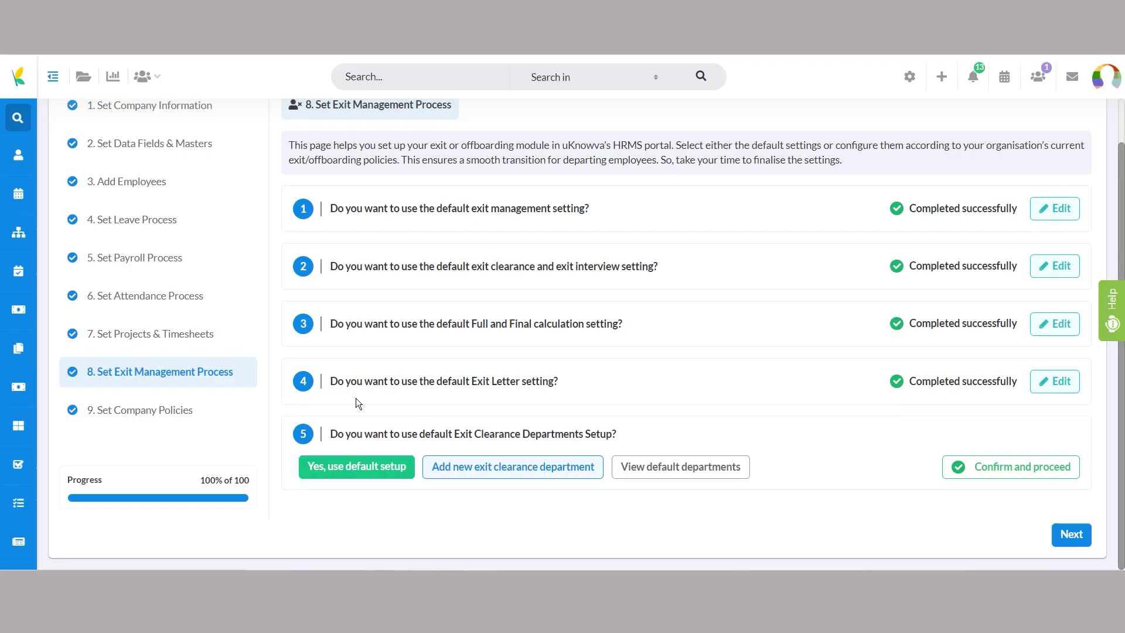
click(1055, 381)
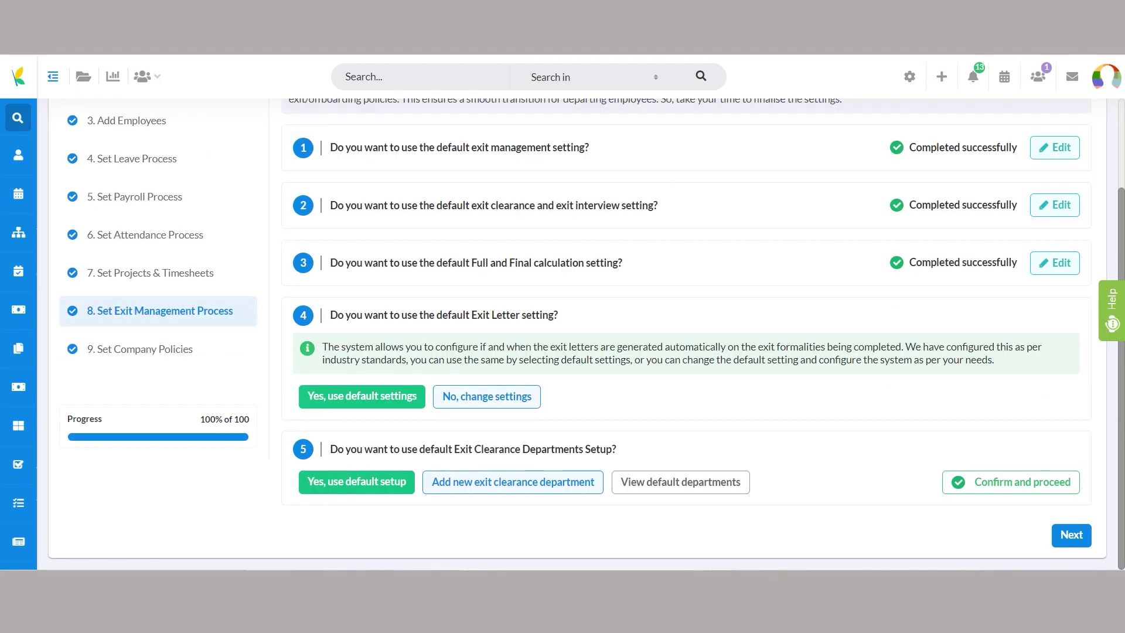
click(506, 401)
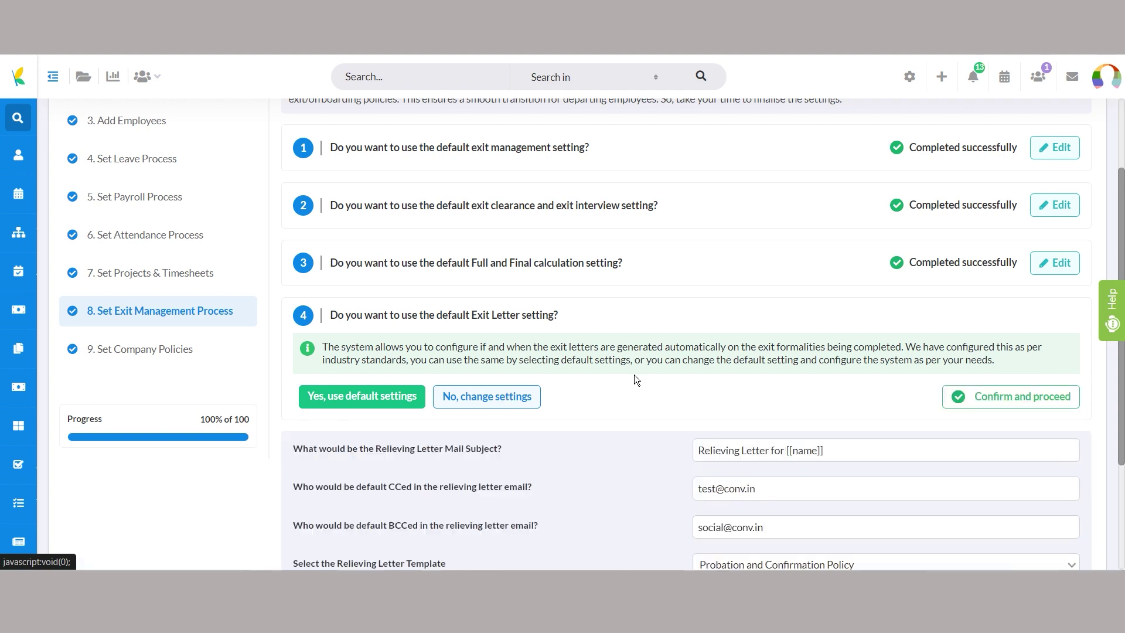
scroll(646, 369, down, 2)
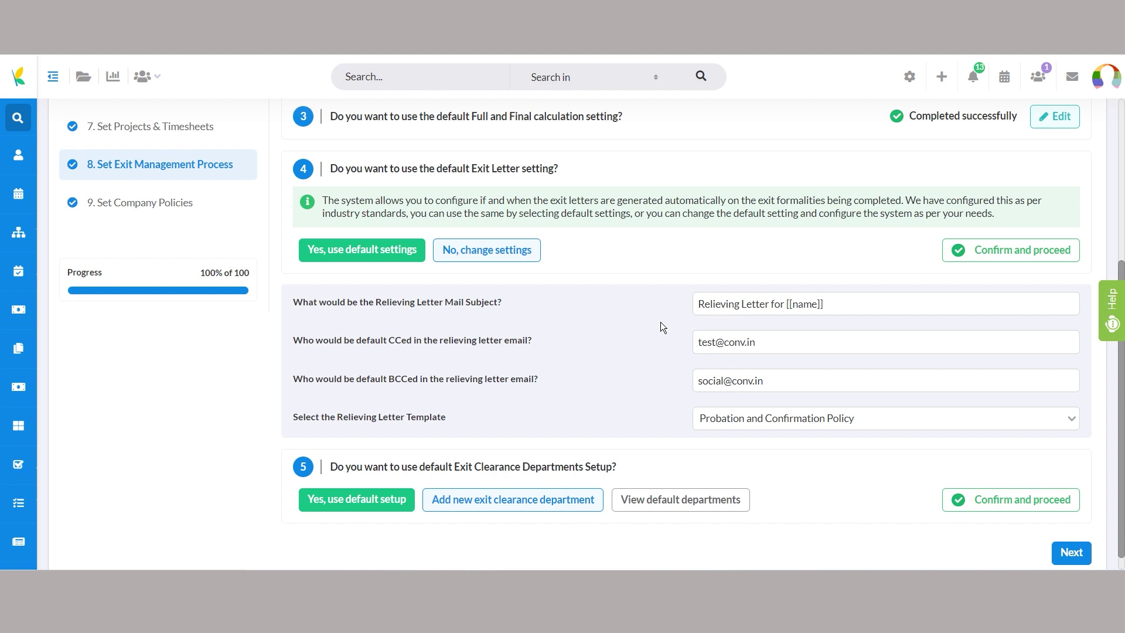
click(910, 418)
click(910, 419)
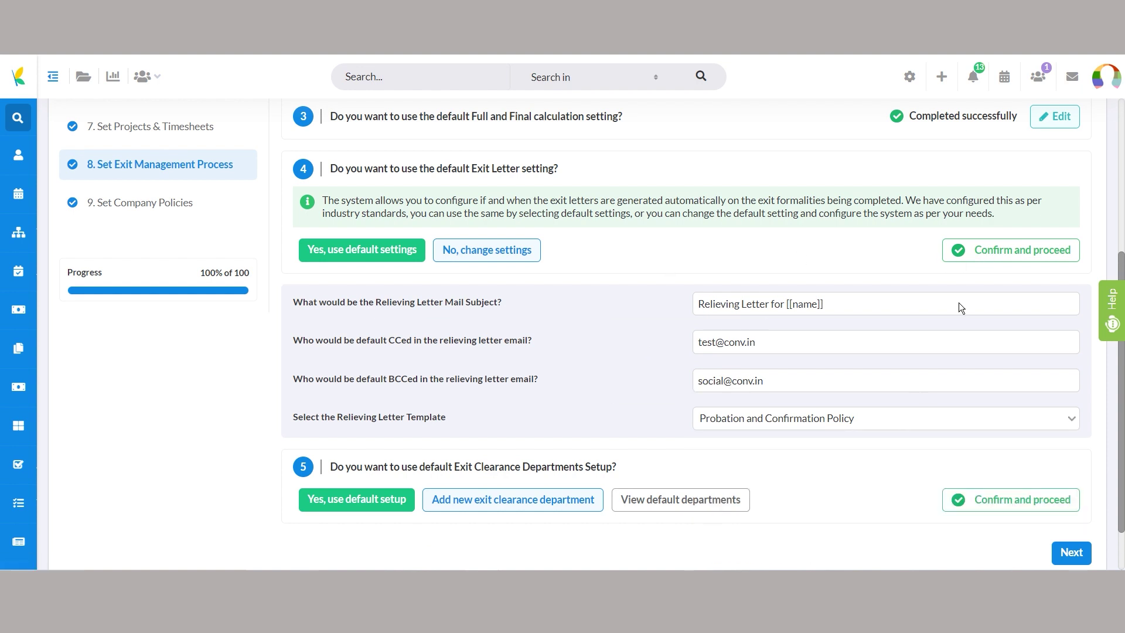
click(959, 251)
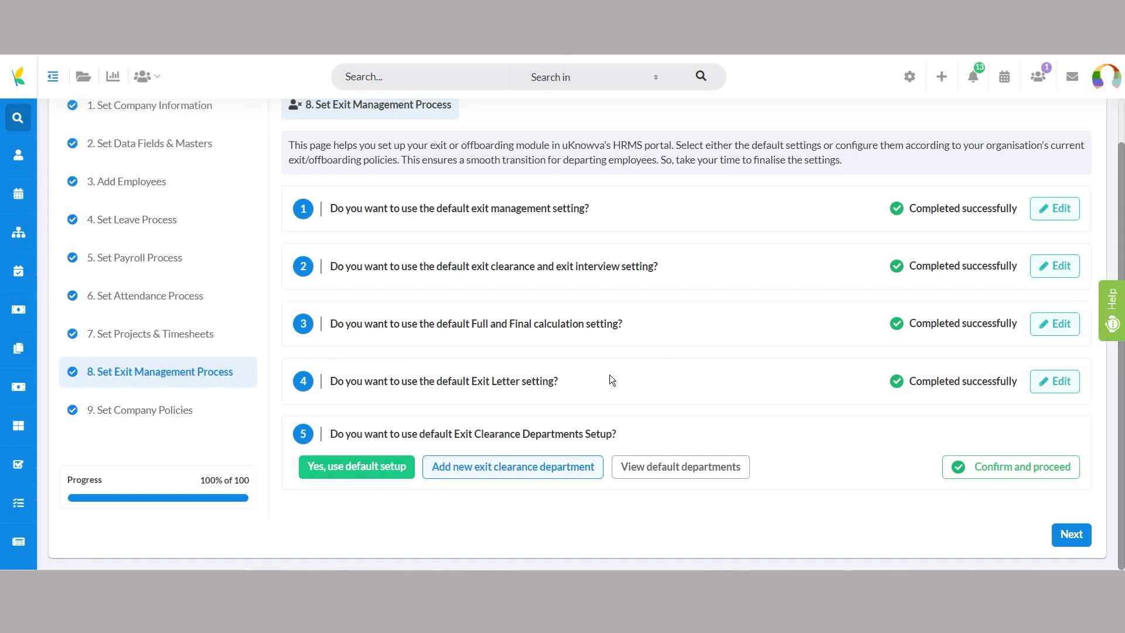
click(363, 468)
click(1054, 439)
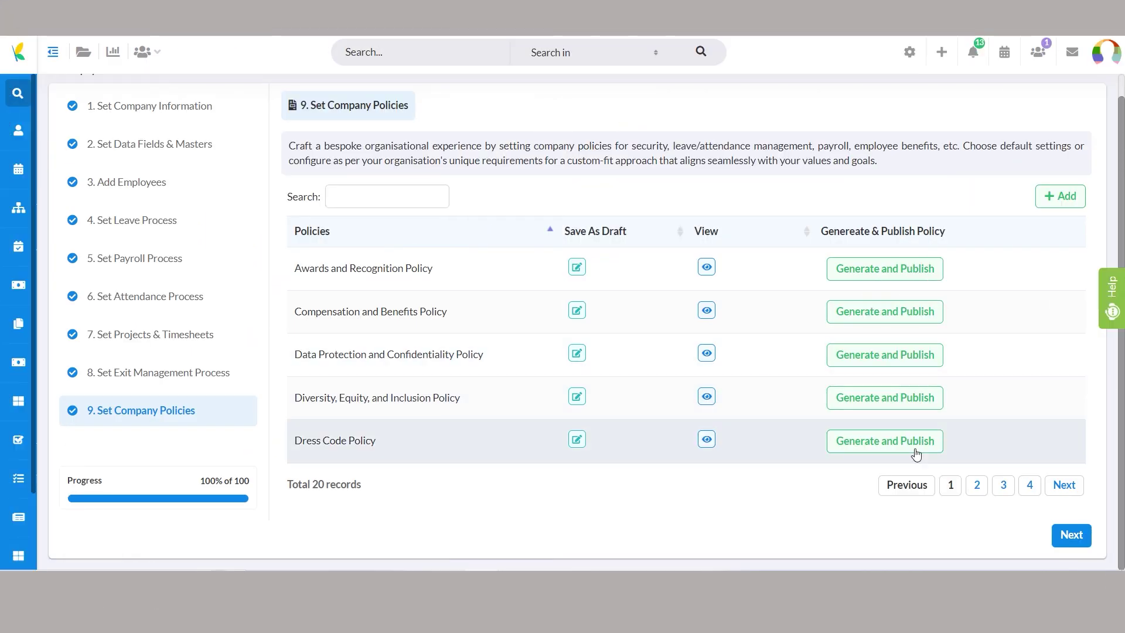
Page through the policies list to page 3, opening and closing a template unsaved
click(977, 485)
click(1003, 486)
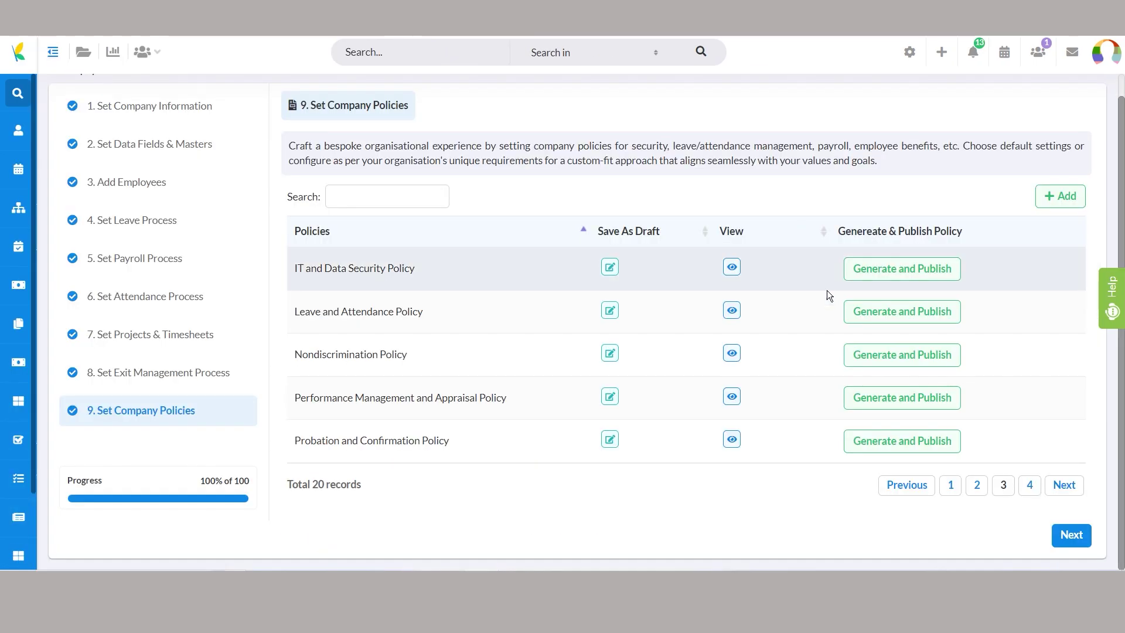
click(946, 320)
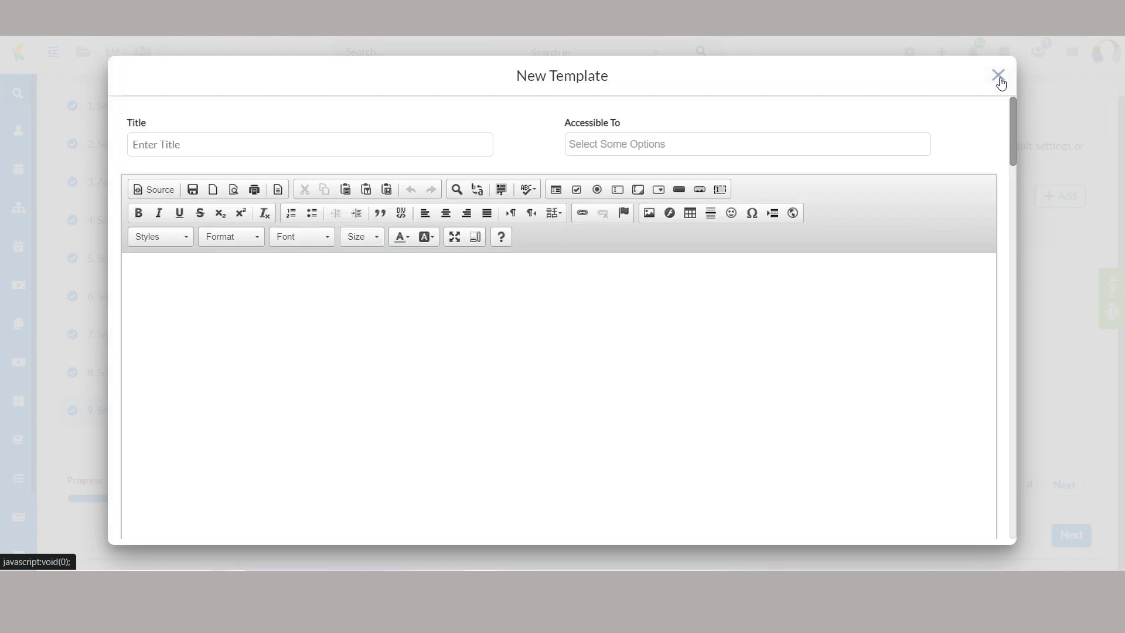
click(999, 76)
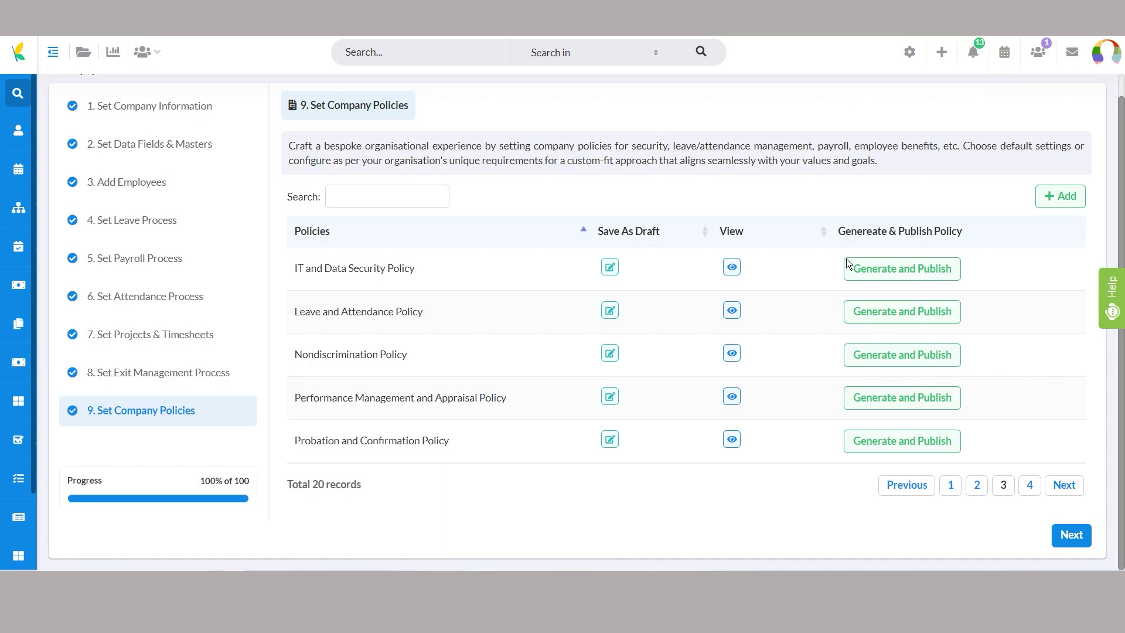